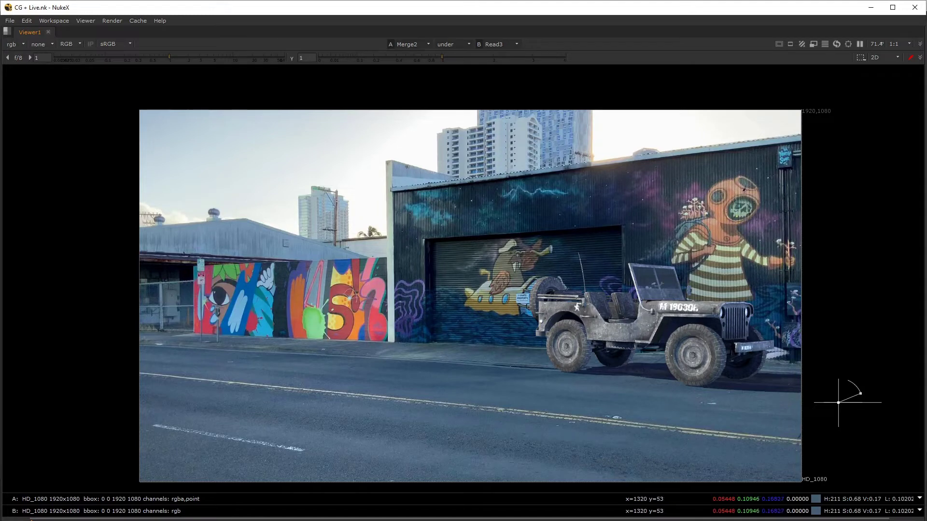
pyautogui.moveTo(840, 403); pyautogui.dragTo(896, 406)
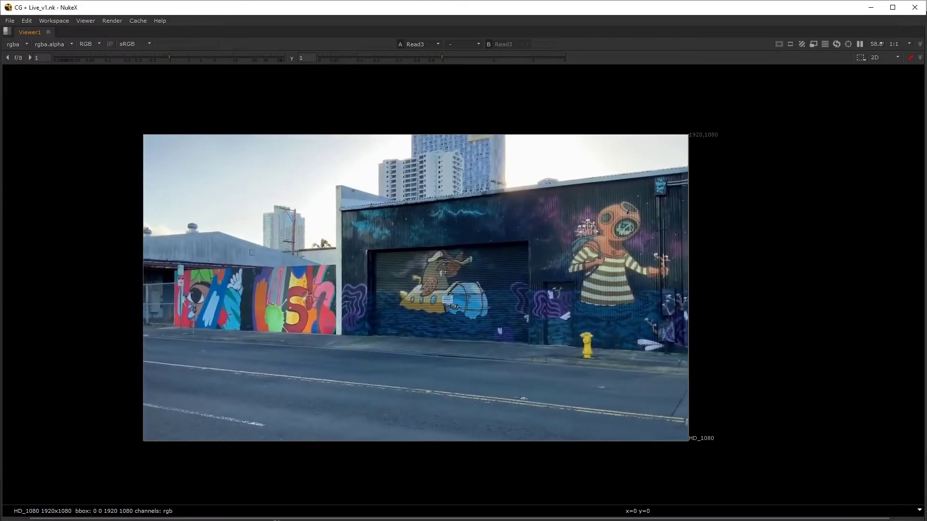
# Add a CameraTracker node between the Read3 footage and the viewer
pyautogui.press('space')
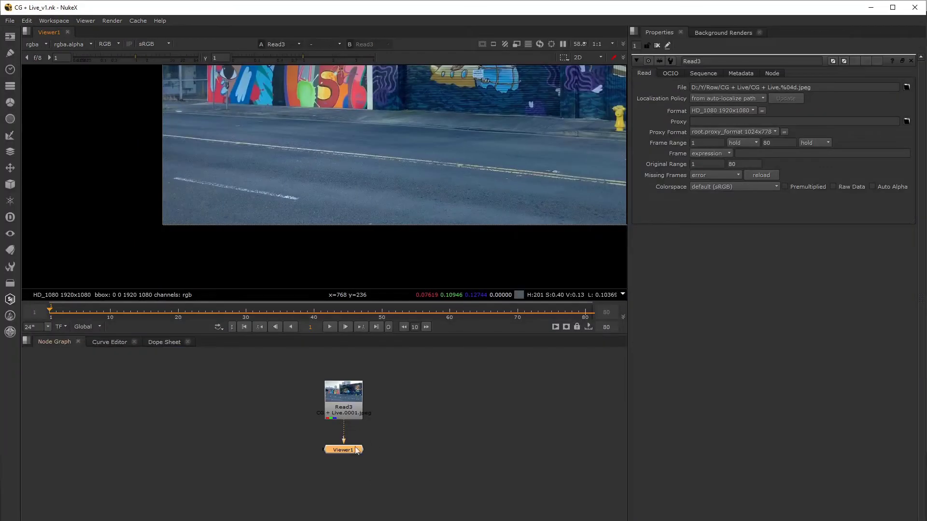
pyautogui.press('Tab')
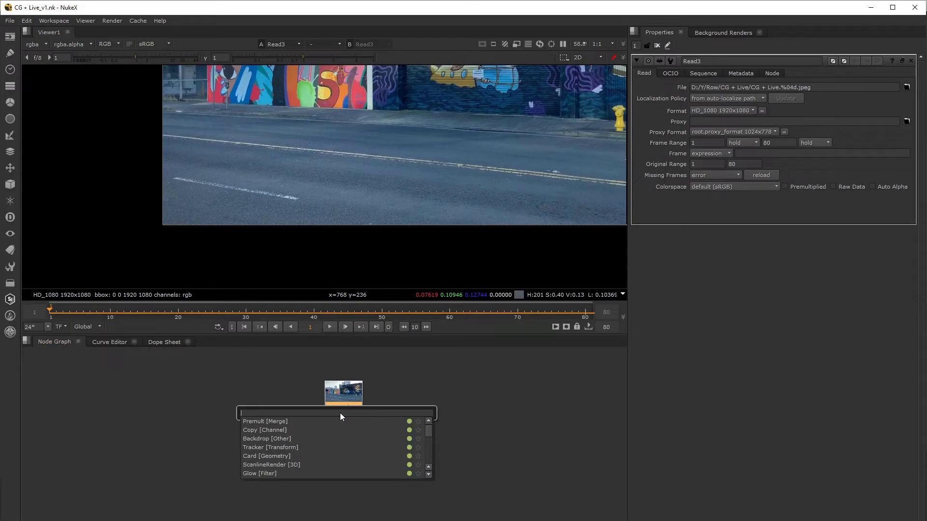
pyautogui.write('camera')
pyautogui.press('Down')
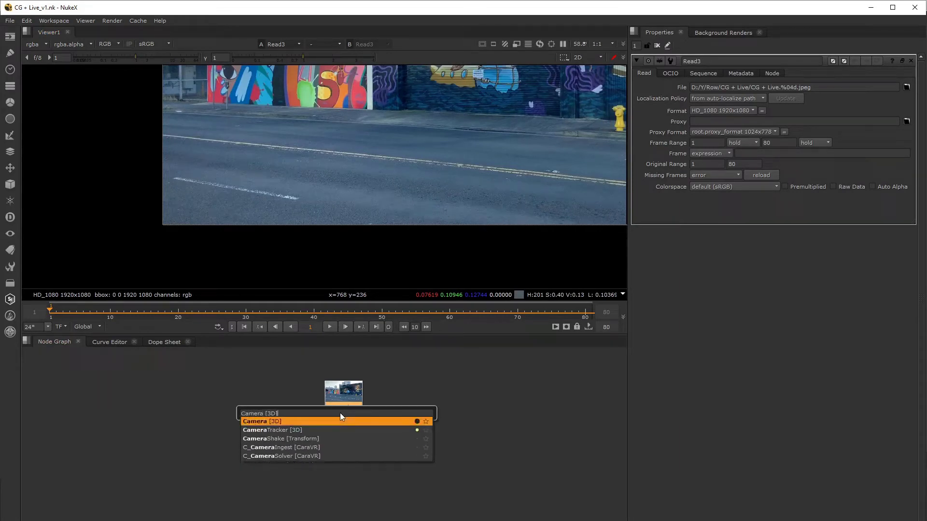
pyautogui.press('Down')
pyautogui.press('Return')
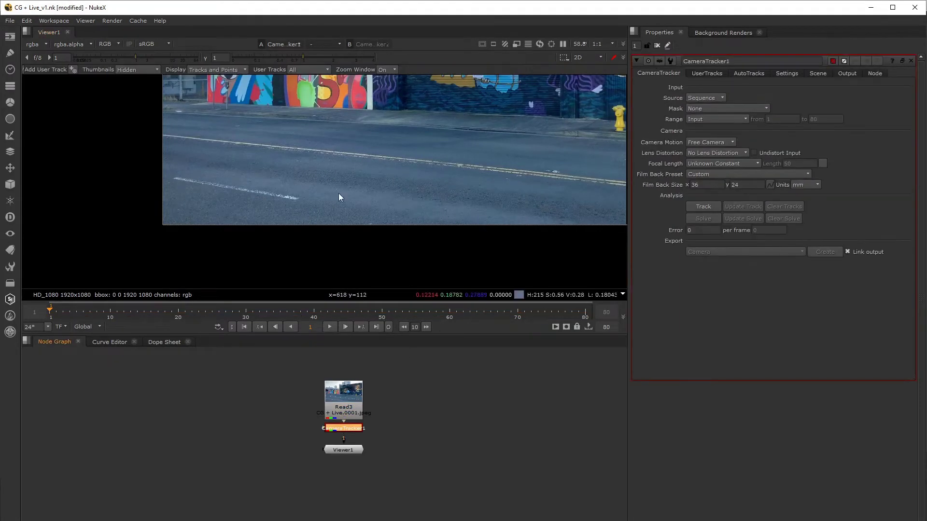
# Insert a Grade node between Read3 and the CameraTracker, and set its lift to -0.085
pyautogui.scroll(-3, 338, 195)
pyautogui.moveTo(436, 140); pyautogui.dragTo(383, 187, button='middle')
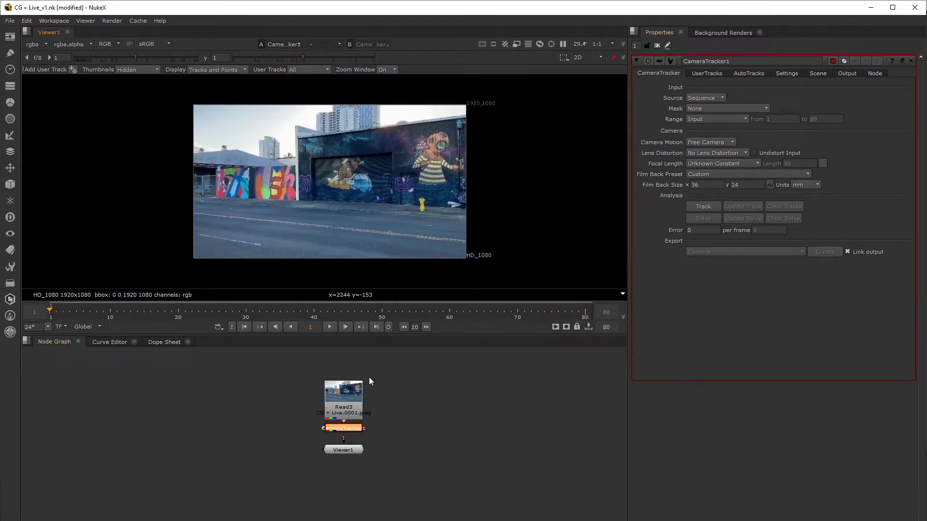
pyautogui.scroll(5, 357, 386)
pyautogui.click(344, 393)
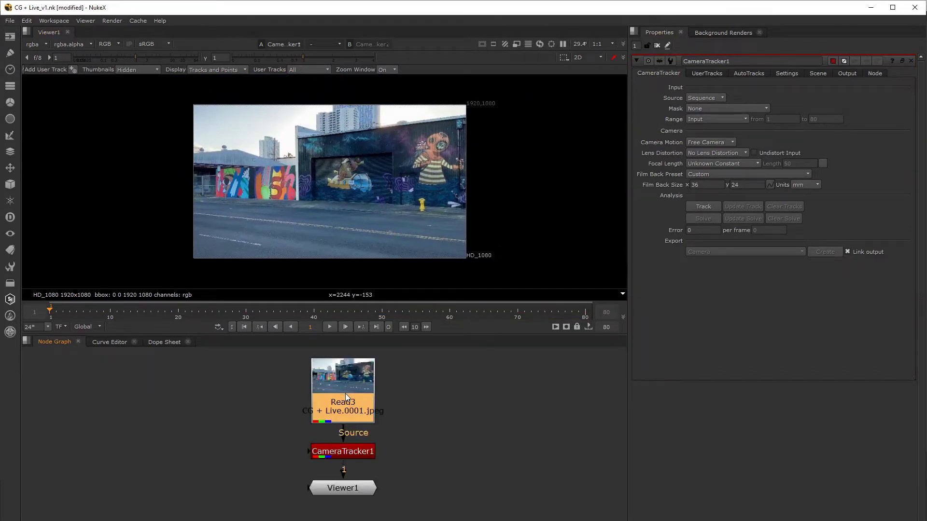
pyautogui.press('g')
pyautogui.click(352, 424)
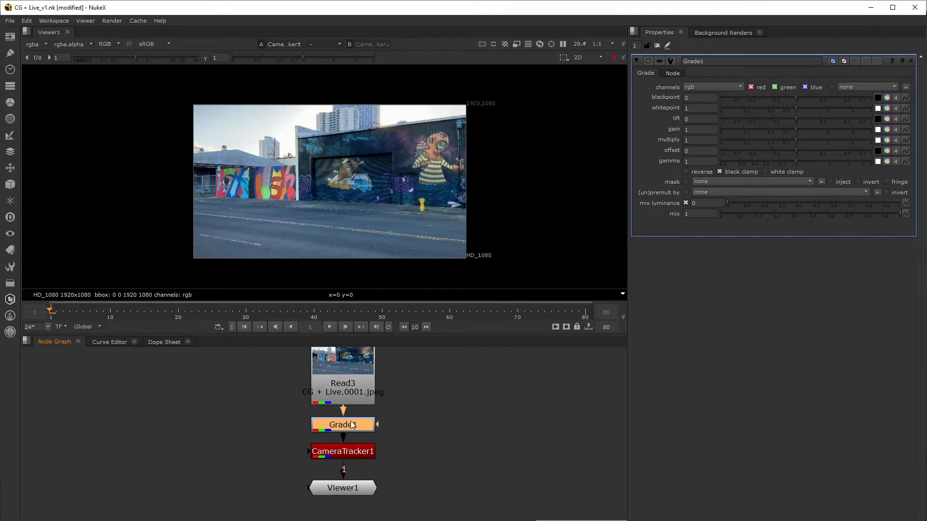
pyautogui.moveTo(772, 129)
pyautogui.mouseDown()
pyautogui.moveTo(783, 129)
pyautogui.moveTo(773, 125)
pyautogui.mouseUp()
pyautogui.hotkey('ctrl', 'z')
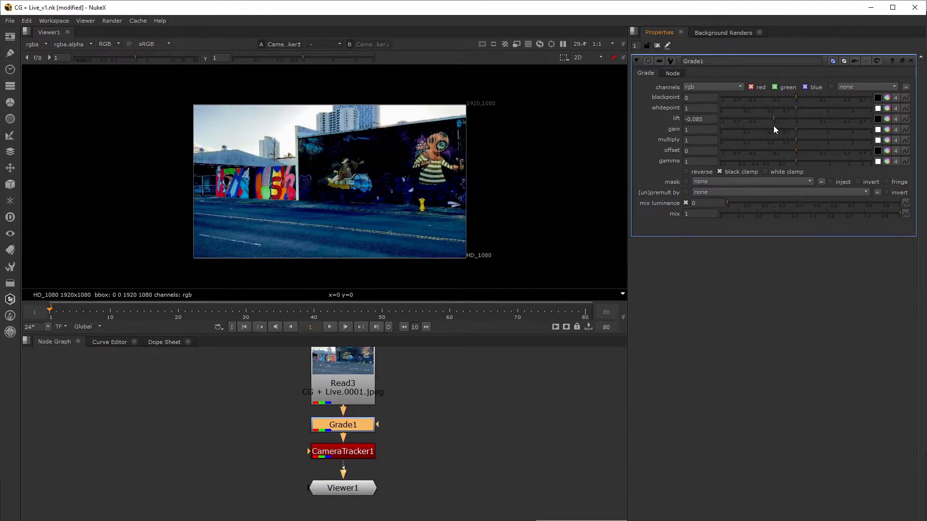
# Set the CameraTracker's number of features to 300 and turn on Preview Features
pyautogui.doubleClick(349, 454)
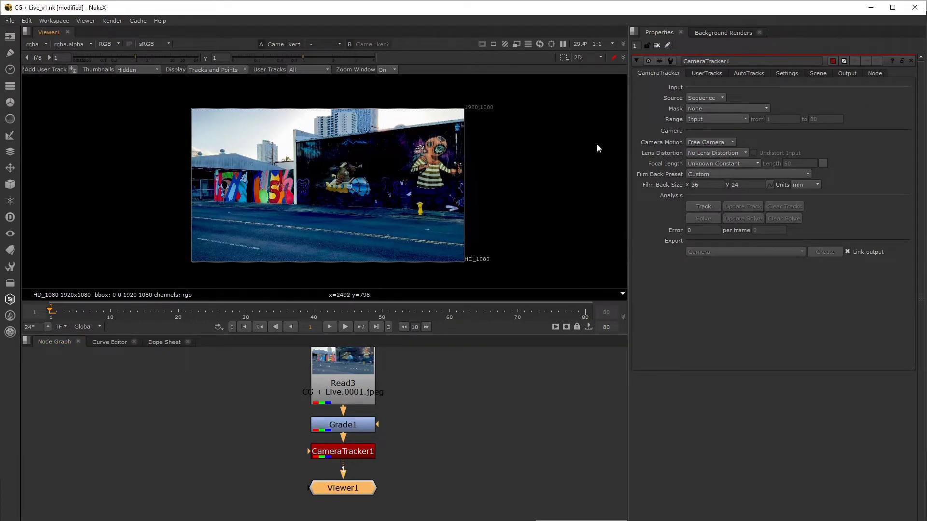
pyautogui.click(785, 74)
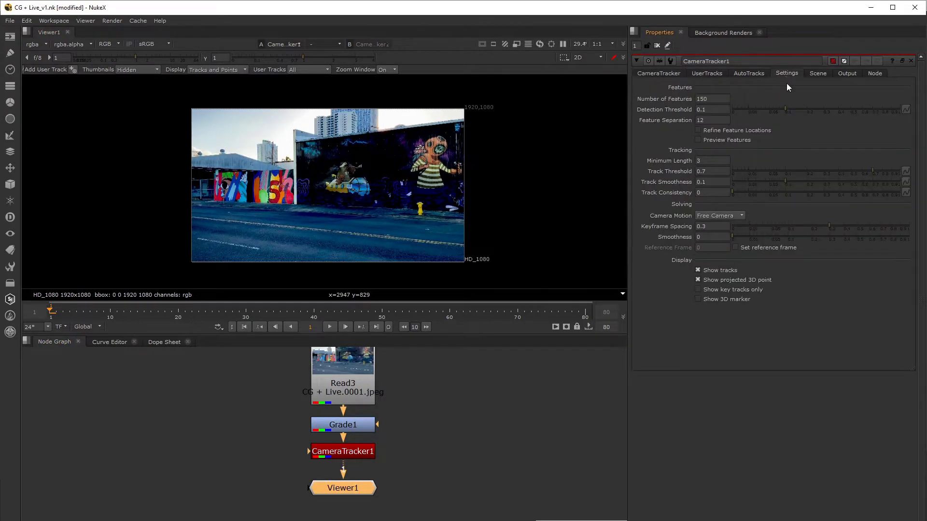
pyautogui.click(713, 99)
pyautogui.write('300')
pyautogui.press('Return')
pyautogui.click(714, 131)
# Track the graded sequence with the CameraTracker and solve the camera
pyautogui.click(657, 74)
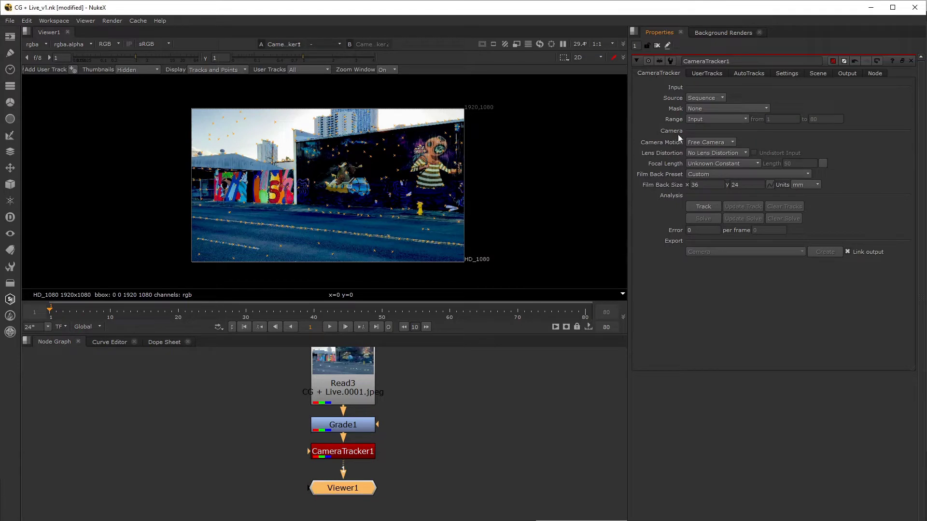
pyautogui.click(706, 206)
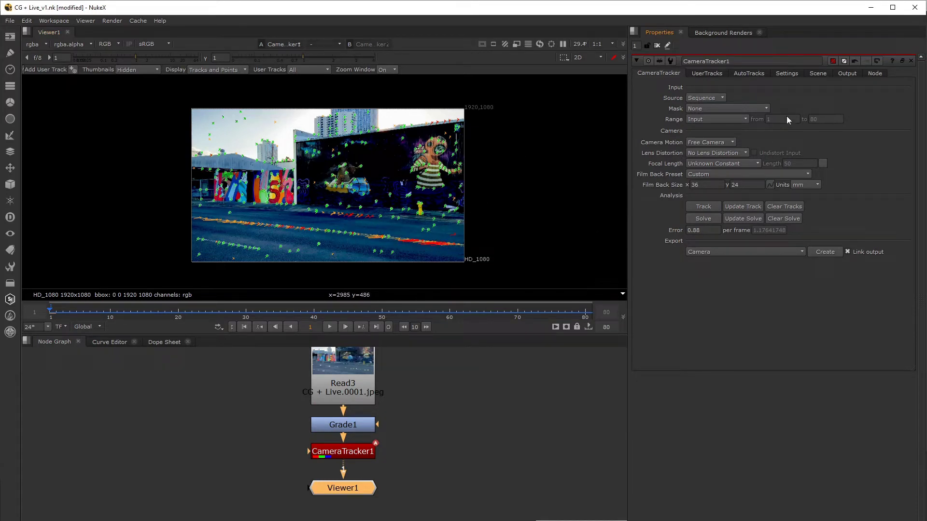
# Delete all unsolved tracks and all rejected tracks from the CameraTracker's auto-tracks
pyautogui.click(749, 72)
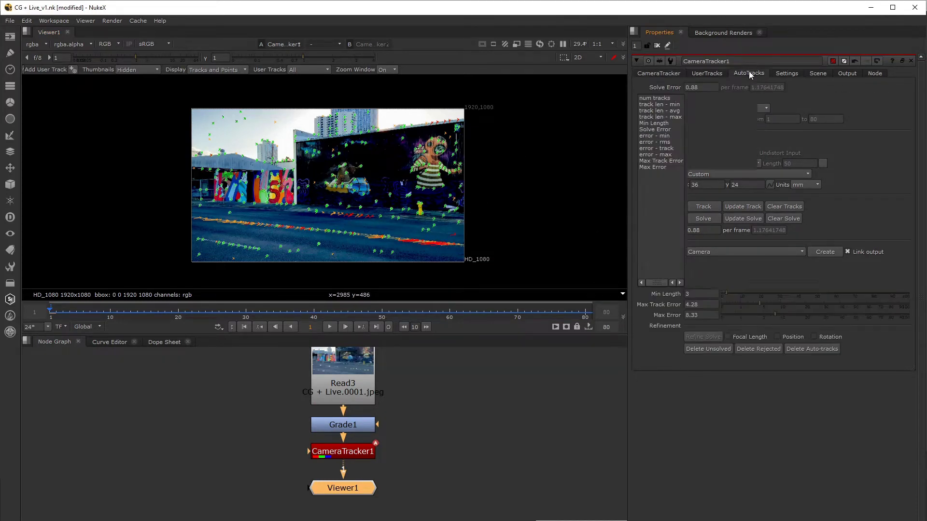
pyautogui.click(707, 348)
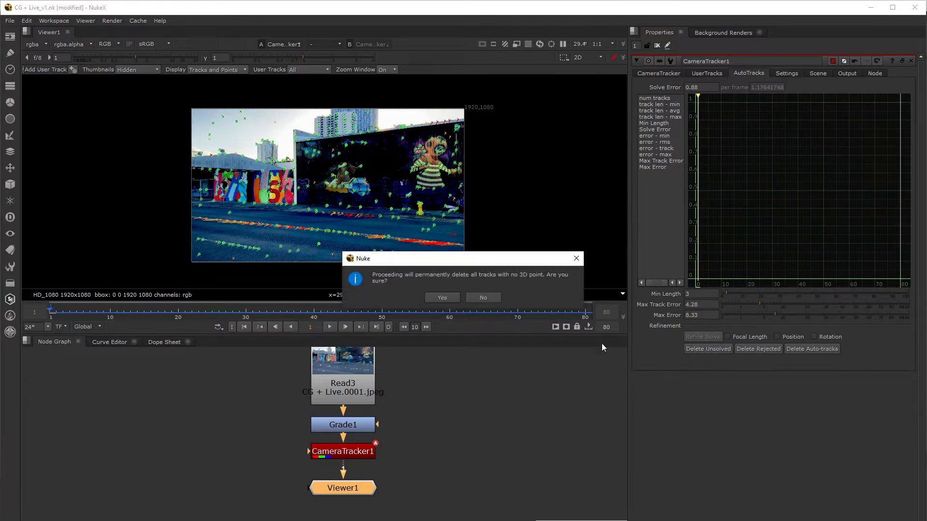
pyautogui.click(452, 298)
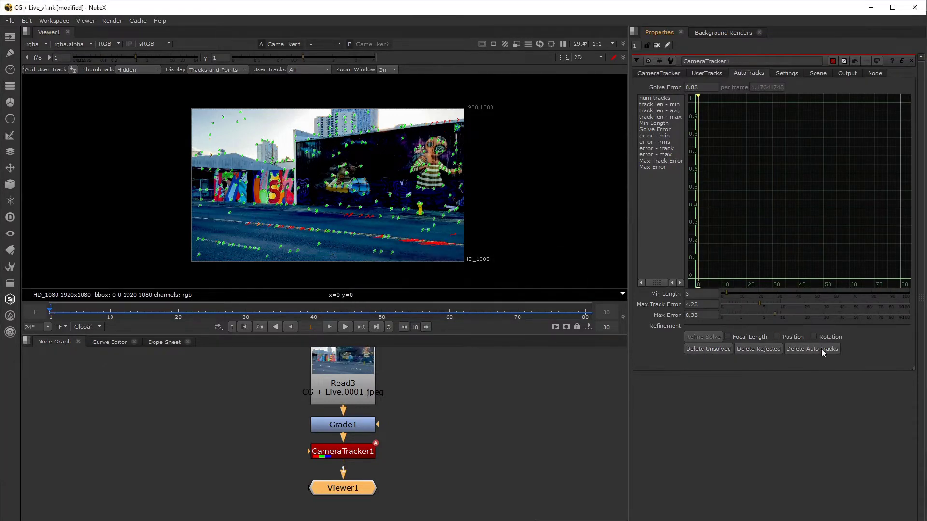
pyautogui.click(759, 349)
pyautogui.click(442, 297)
# Check the solve error of the CameraTracker analysis
pyautogui.click(655, 73)
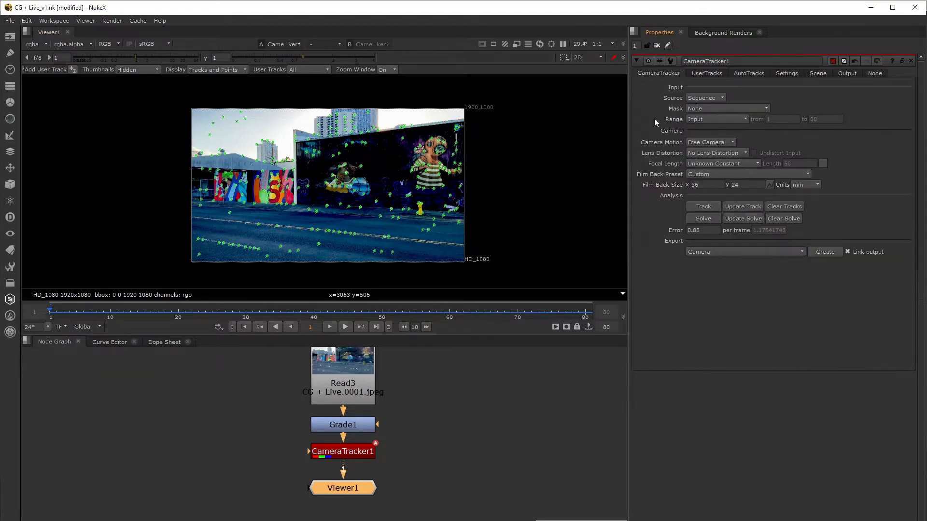
pyautogui.click(706, 231)
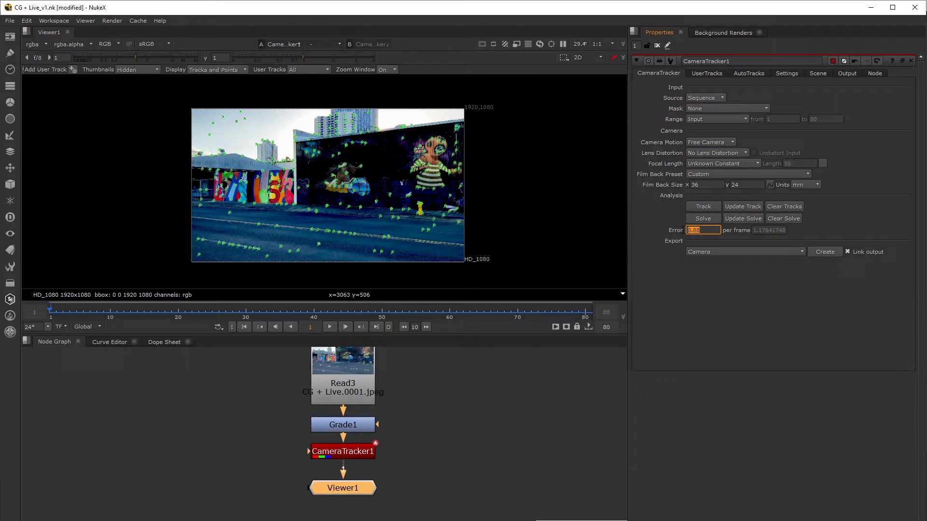
pyautogui.click(704, 232)
pyautogui.click(586, 233)
# Export the CameraTracker solve as a Scene
pyautogui.click(353, 452)
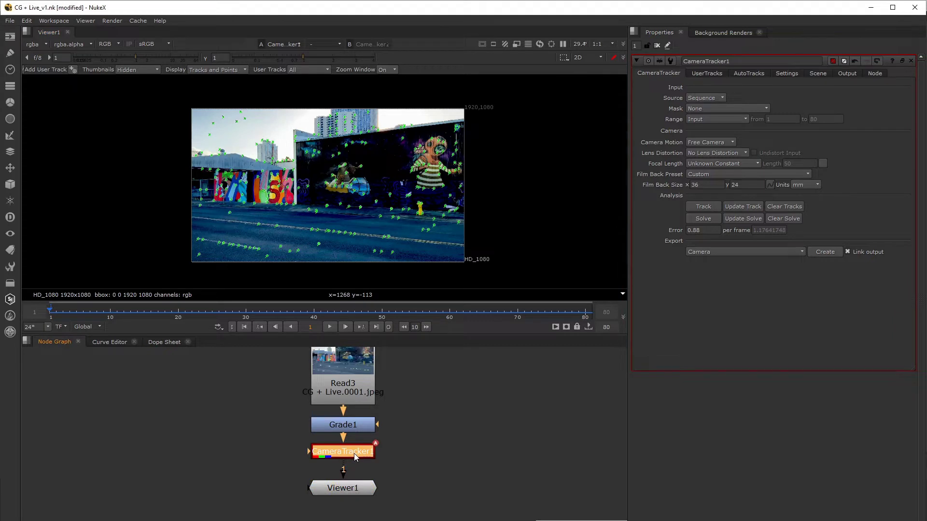
pyautogui.click(794, 248)
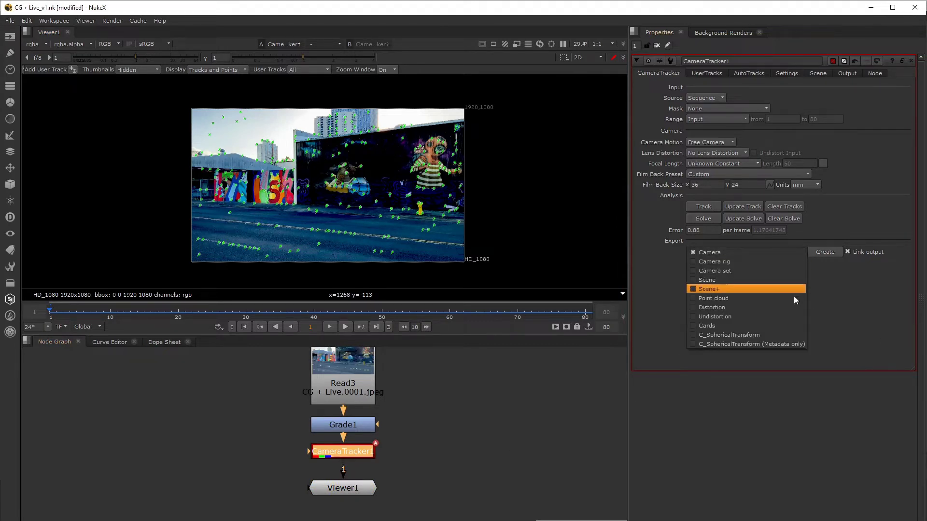
pyautogui.click(792, 282)
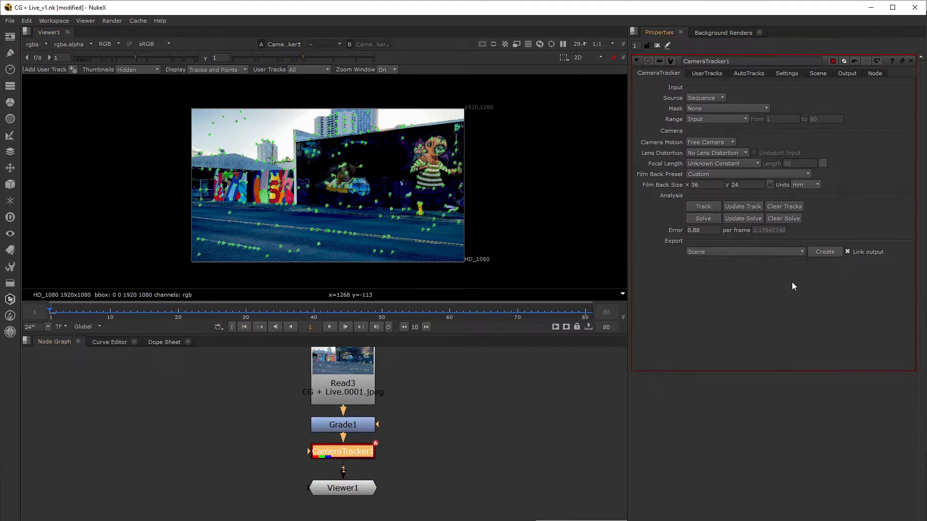
pyautogui.click(829, 251)
# Arrange the Grade, CameraTracker and point cloud nodes in a column beside Read3, and display Scene1 in the viewer
pyautogui.scroll(-2, 500, 454)
pyautogui.press('space')
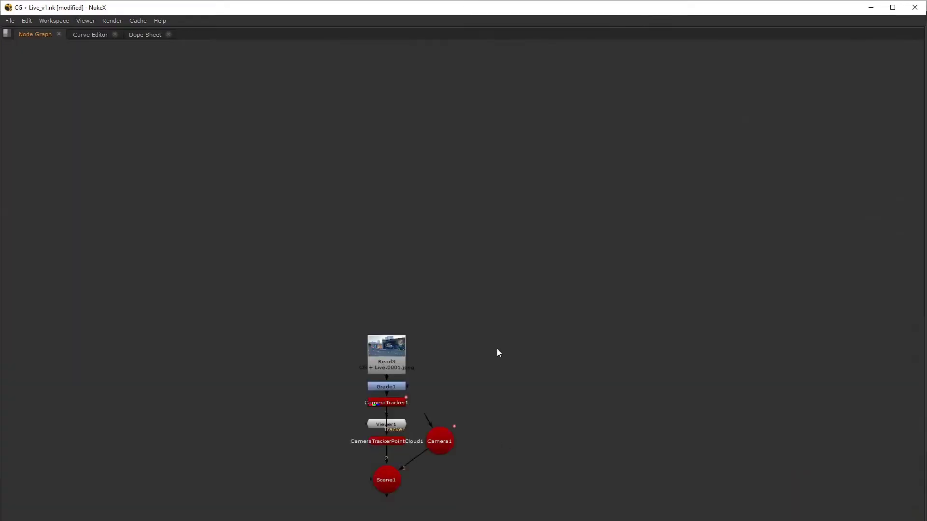
pyautogui.moveTo(496, 348); pyautogui.dragTo(495, 172, button='middle')
pyautogui.scroll(2, 416, 289)
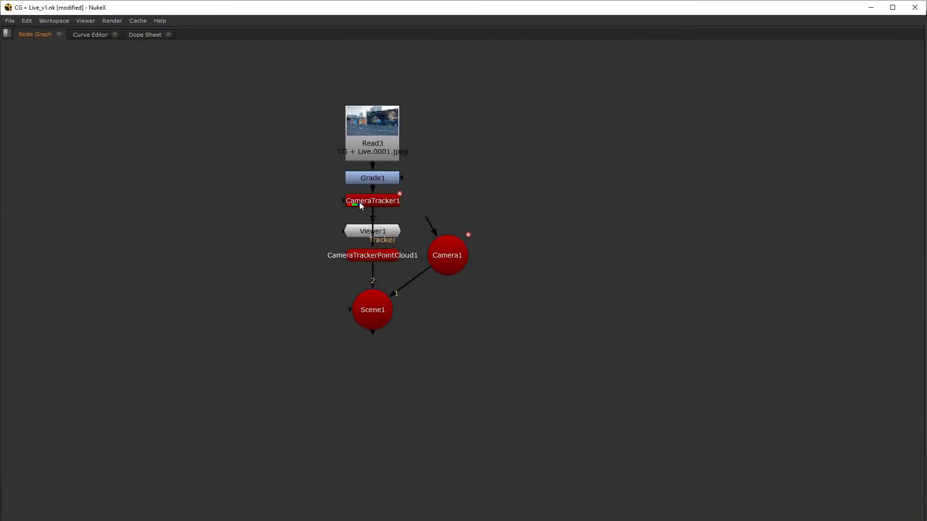
pyautogui.moveTo(361, 205); pyautogui.dragTo(274, 182)
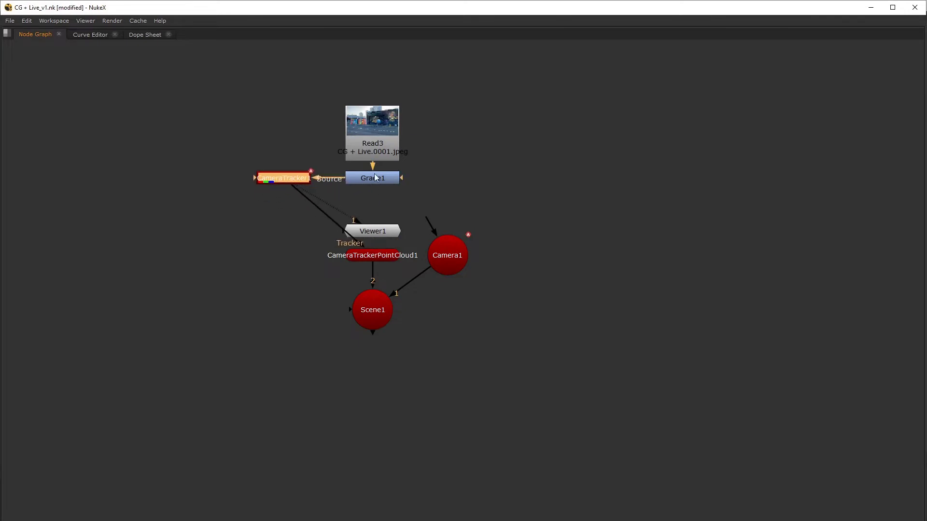
pyautogui.moveTo(376, 178); pyautogui.dragTo(291, 137)
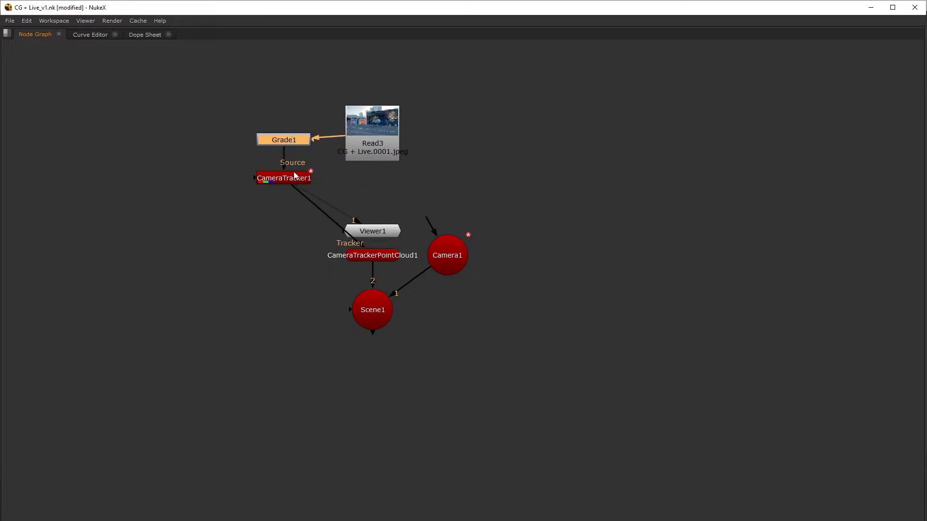
pyautogui.moveTo(295, 175); pyautogui.dragTo(297, 177)
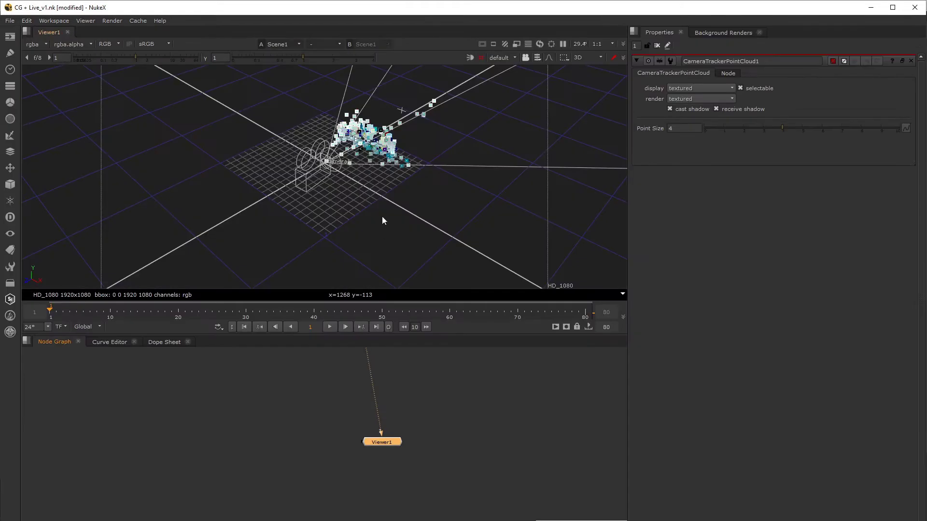
pyautogui.keyDown('ctrl'); pyautogui.moveTo(382, 215); pyautogui.dragTo(363, 180); pyautogui.keyUp('ctrl')
# Add an unconnected ReadGeo node in an empty area of the node graph
pyautogui.moveTo(418, 419); pyautogui.dragTo(420, 494, button='middle')
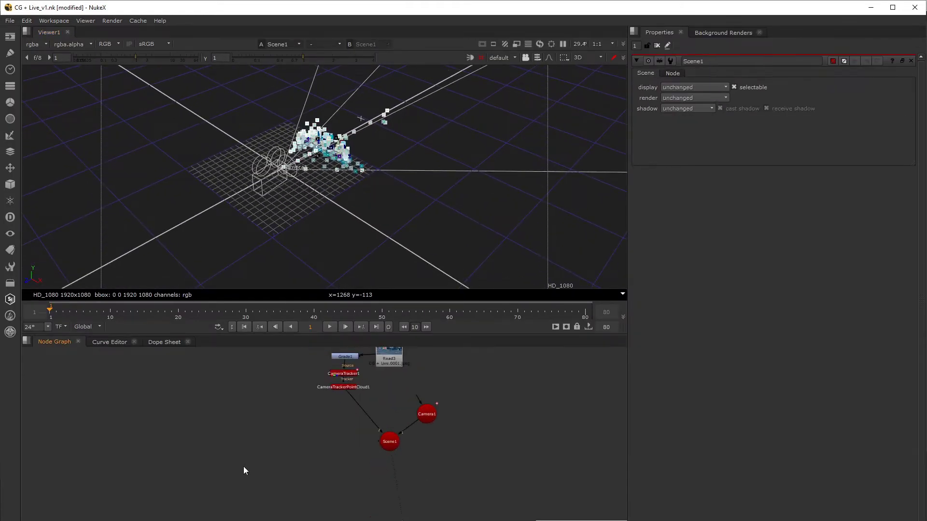
pyautogui.press('Tab')
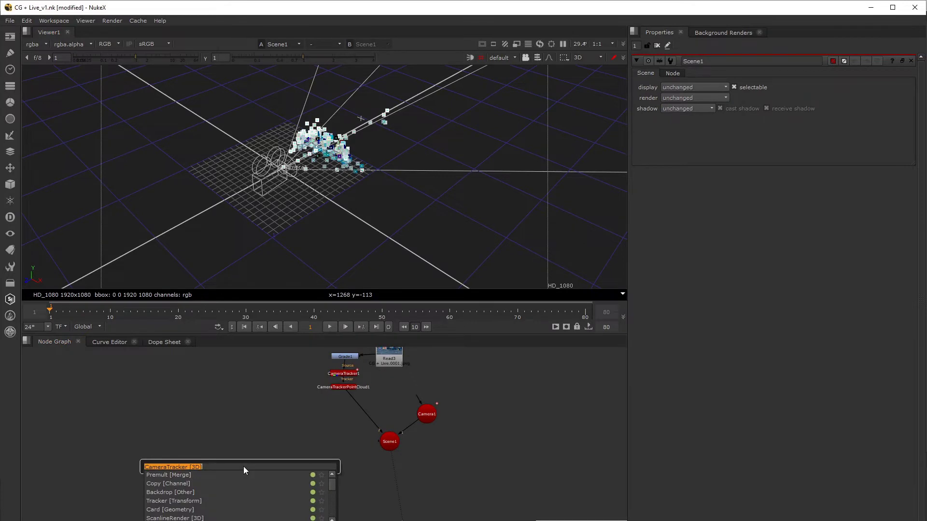
pyautogui.write('read')
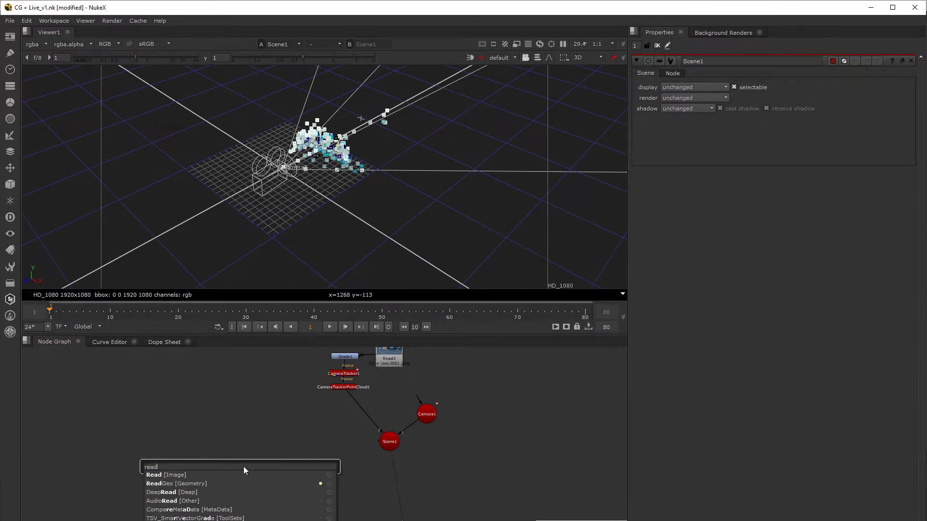
pyautogui.press('Down')
pyautogui.press('Return')
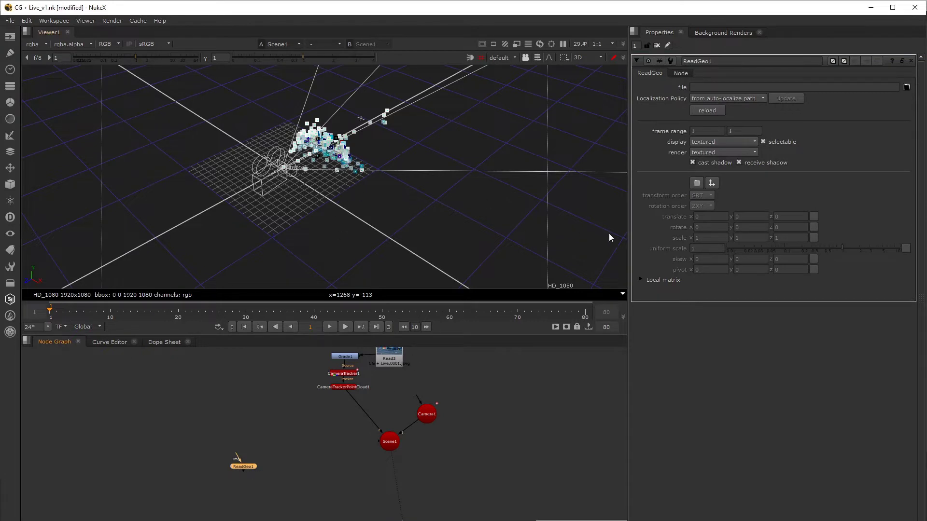
# Load the file jeep_phat_ref.obj from the D: drive into the ReadGeo node
pyautogui.click(906, 87)
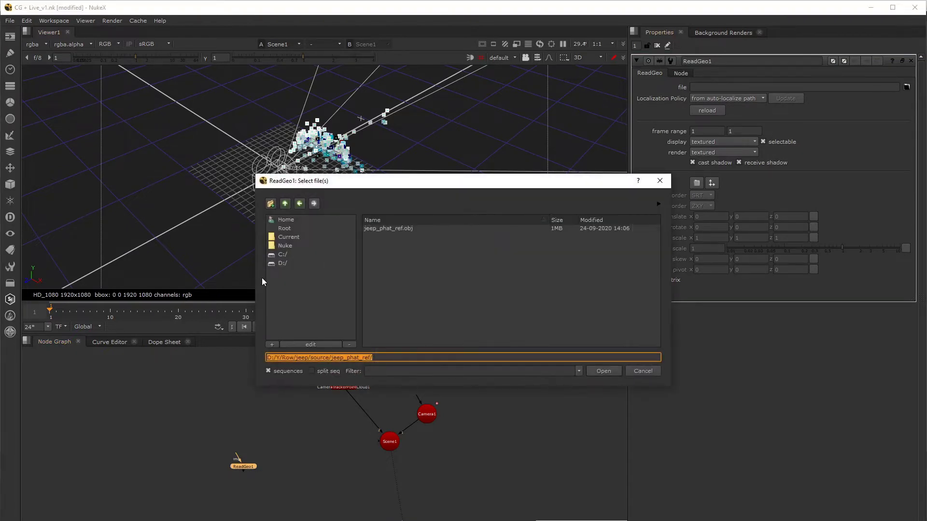
pyautogui.click(291, 263)
pyautogui.click(387, 229)
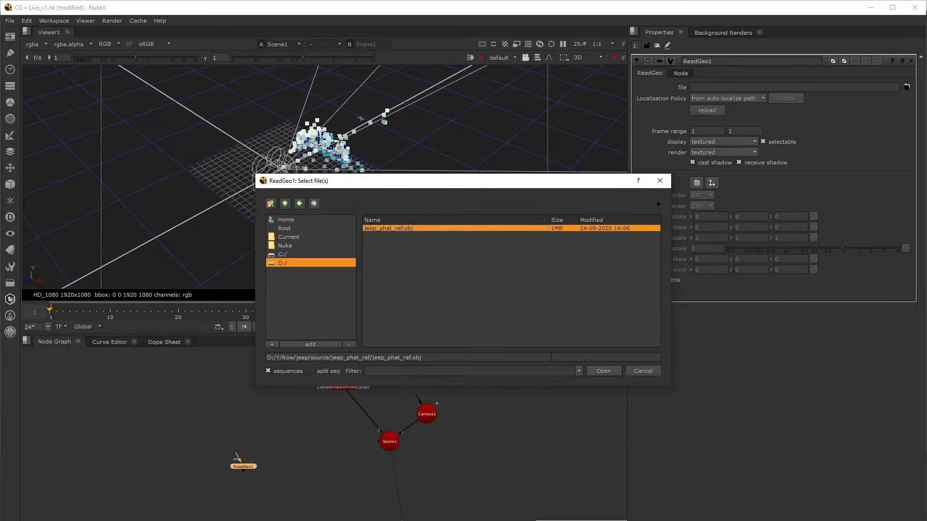
pyautogui.click(597, 373)
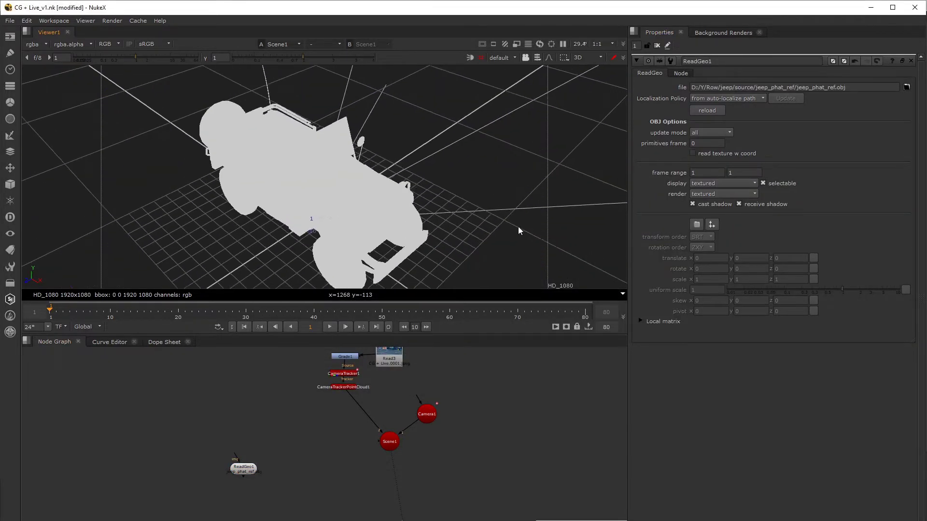
# Select the jeep model to inspect its geometry, and move its ReadGeo node slightly upward in the graph
pyautogui.keyDown('ctrl'); pyautogui.moveTo(518, 227); pyautogui.dragTo(283, 161); pyautogui.keyUp('ctrl')
pyautogui.click(283, 161)
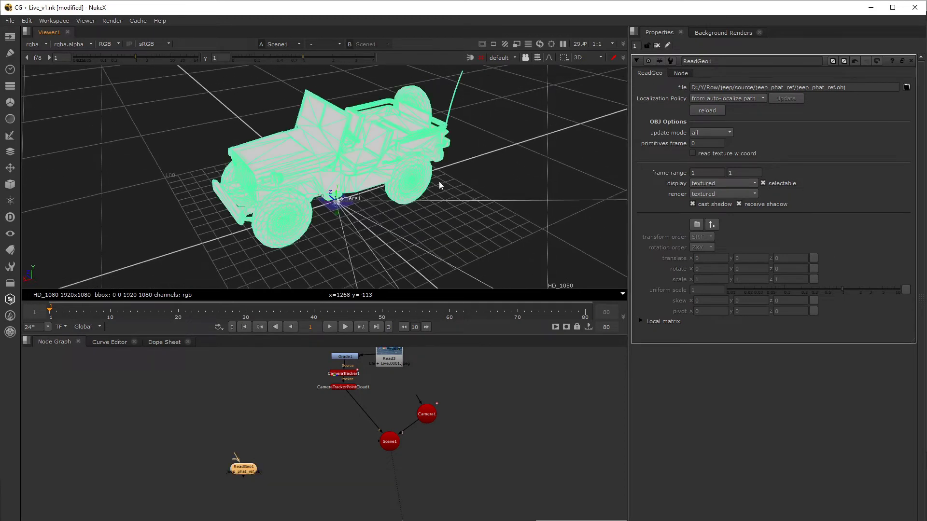
pyautogui.scroll(2, 349, 135)
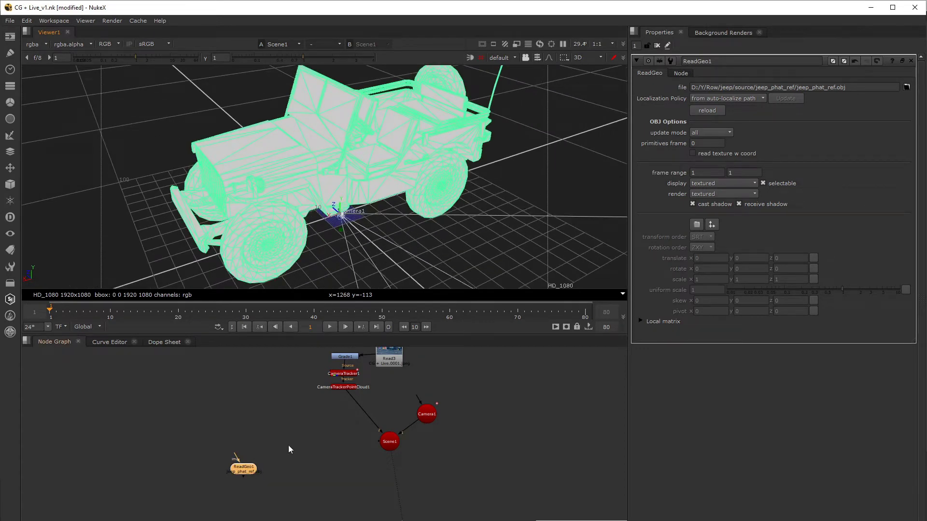
pyautogui.moveTo(251, 470); pyautogui.dragTo(265, 442)
pyautogui.scroll(2, 269, 444)
pyautogui.click(268, 419)
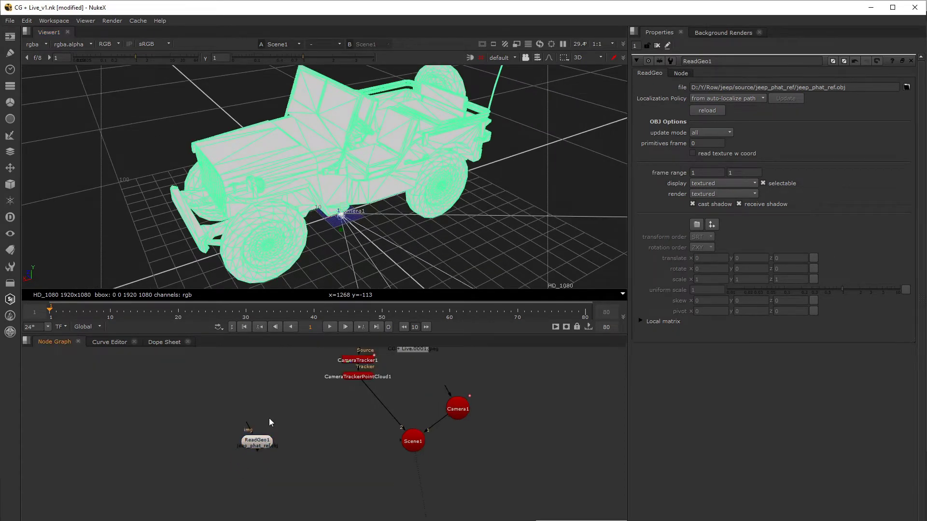
pyautogui.click(377, 157)
pyautogui.click(484, 195)
pyautogui.click(439, 193)
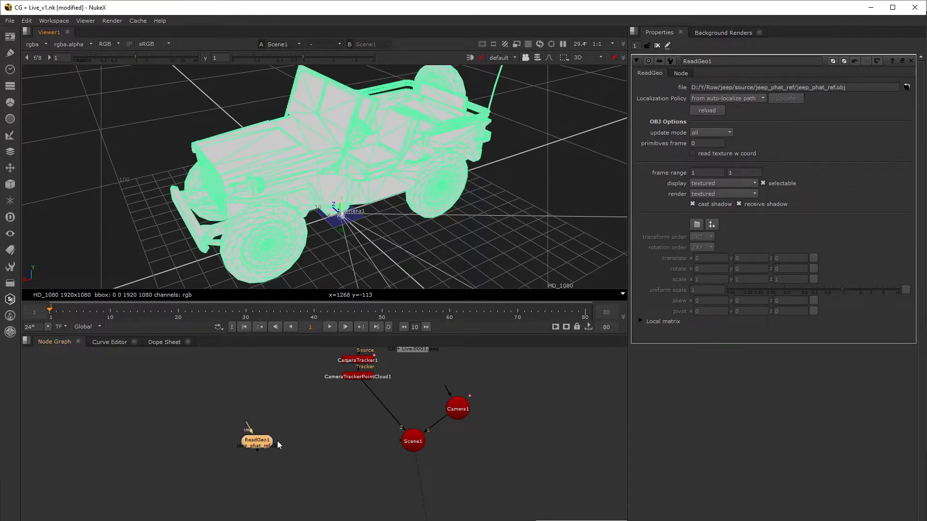
pyautogui.click(283, 426)
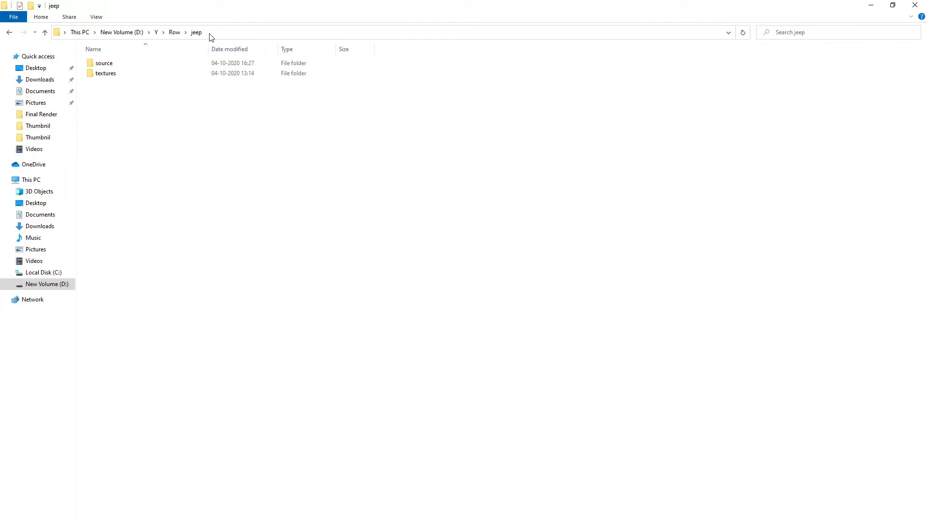
# In File Explorer, look through the jeep's source folder for the jeep_phat_ref model file, then return to the jeep folder
pyautogui.doubleClick(111, 64)
pyautogui.doubleClick(123, 64)
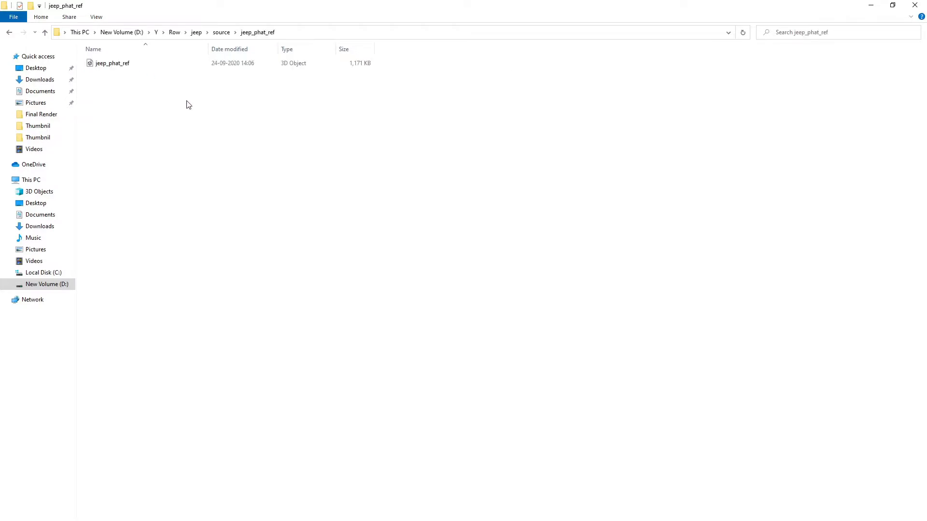
pyautogui.click(134, 66)
pyautogui.click(44, 32)
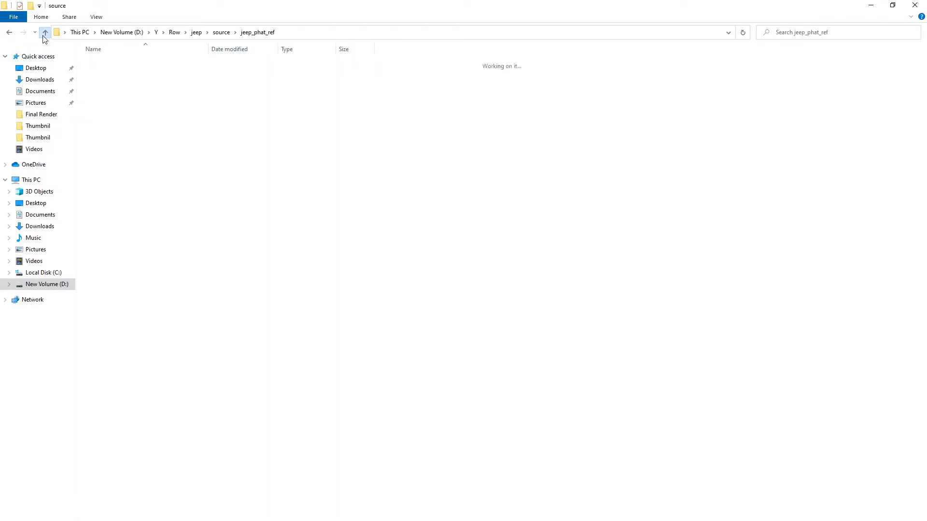
pyautogui.click(44, 32)
# Bring the four jeep images from D:\Y\Row\jeep\textures into the Nuke node graph as Read nodes beside ReadGeo1
pyautogui.doubleClick(127, 75)
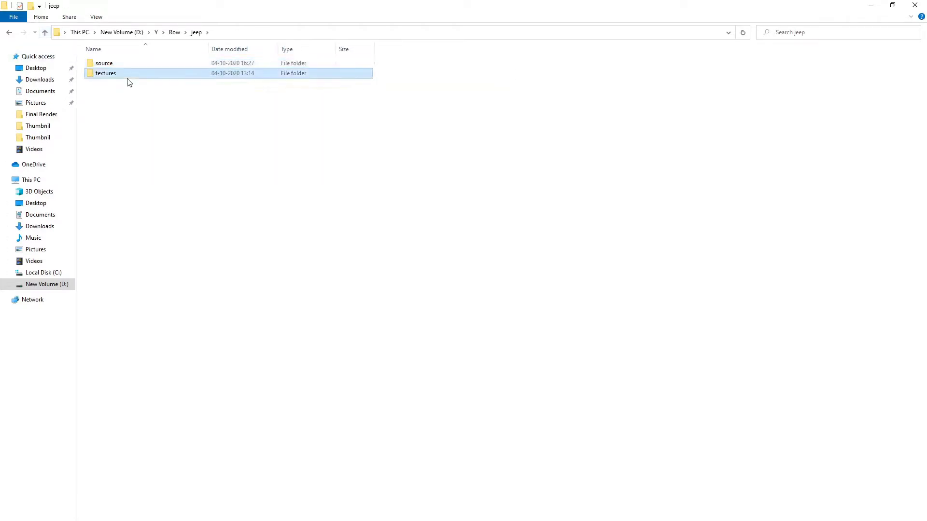
pyautogui.click(252, 31)
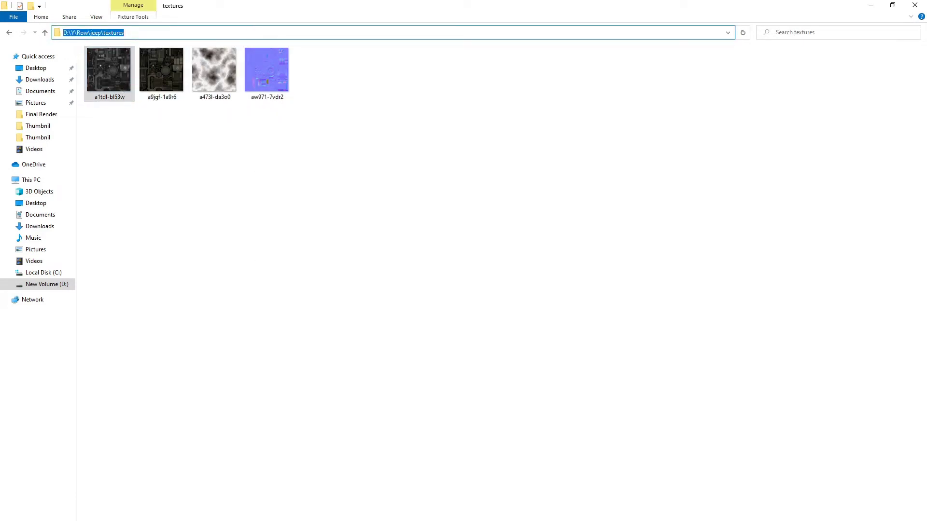
pyautogui.hotkey('alt', 'Tab')
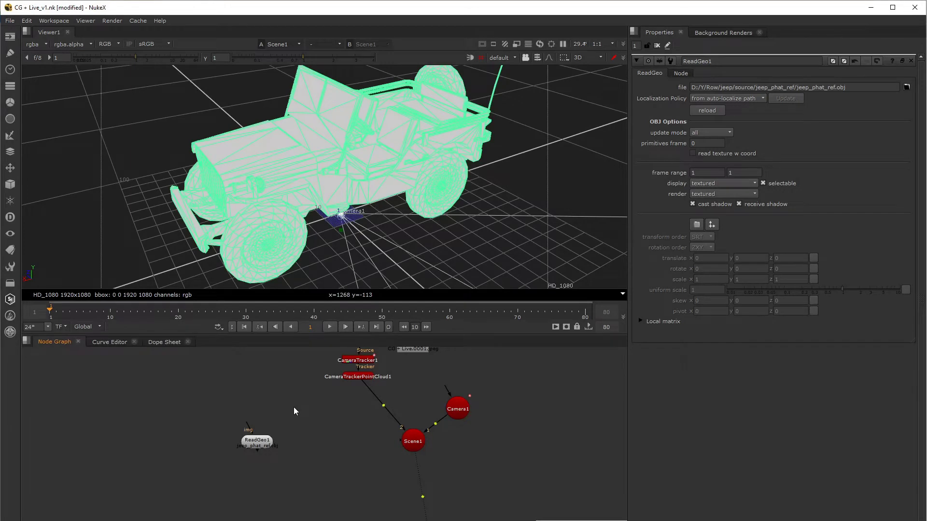
pyautogui.hotkey('ctrl', 'v')
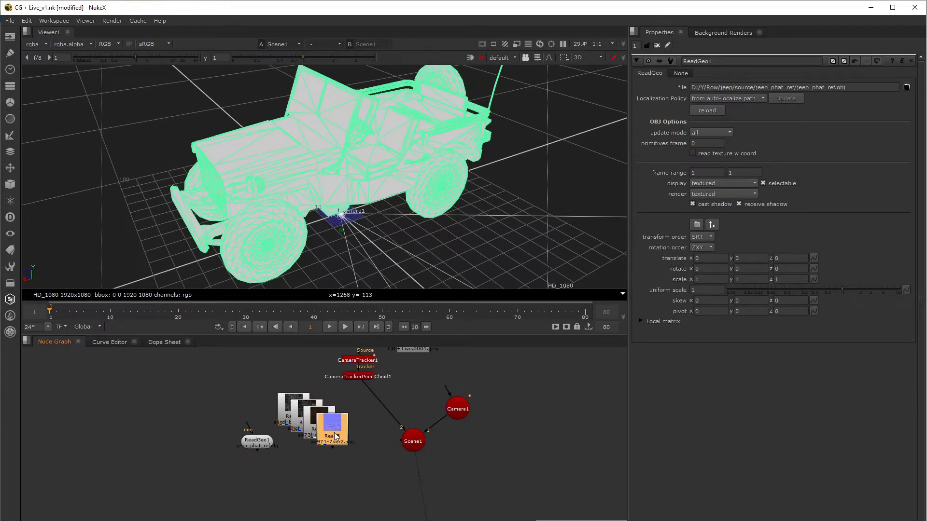
# View each of the imported jeep texture images in turn, finishing on Read1 (a1tdl-bl53w.png)
pyautogui.press('1')
pyautogui.click(309, 428)
pyautogui.press('1')
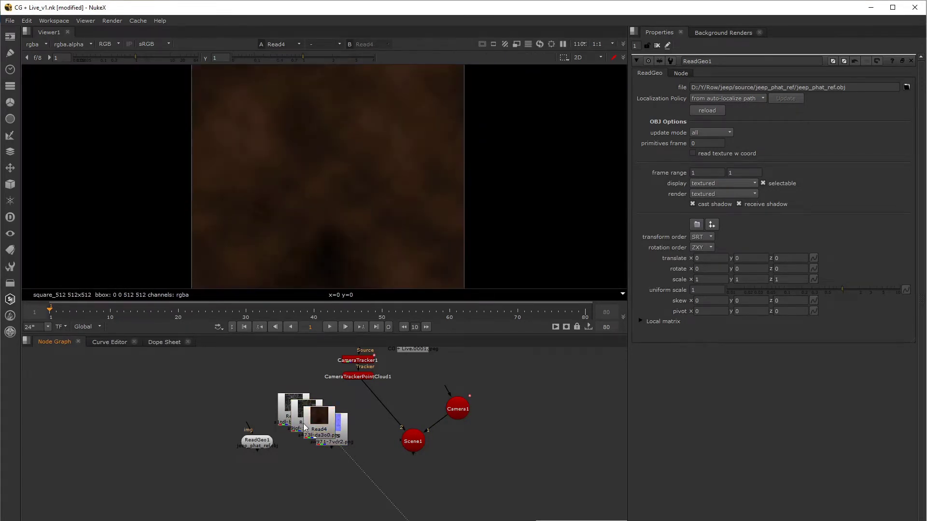
pyautogui.click(297, 418)
pyautogui.press('1')
pyautogui.click(286, 408)
pyautogui.press('1')
# Place Read1 above ReadGeo1, connect it to the img input, and delete the three unused texture Read nodes
pyautogui.moveTo(286, 408); pyautogui.dragTo(254, 388)
pyautogui.moveTo(248, 425); pyautogui.dragTo(258, 389)
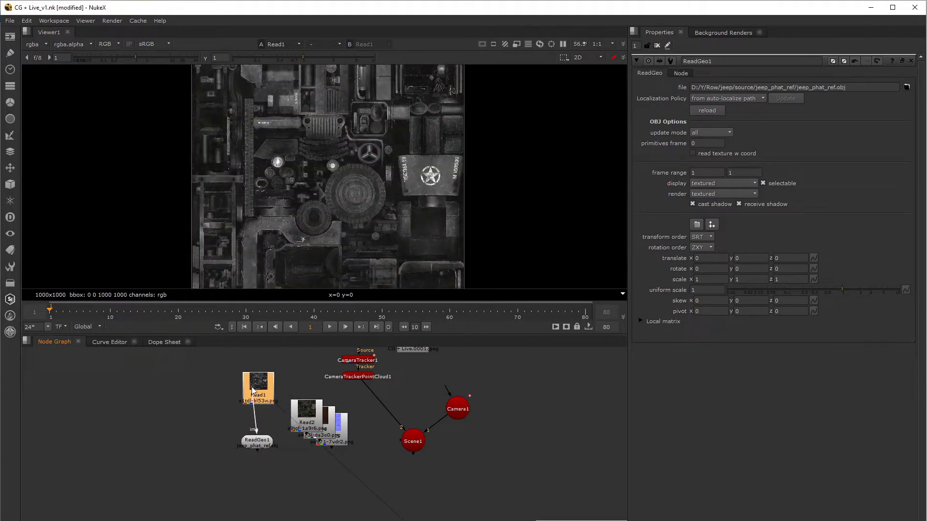
pyautogui.scroll(3, 265, 440)
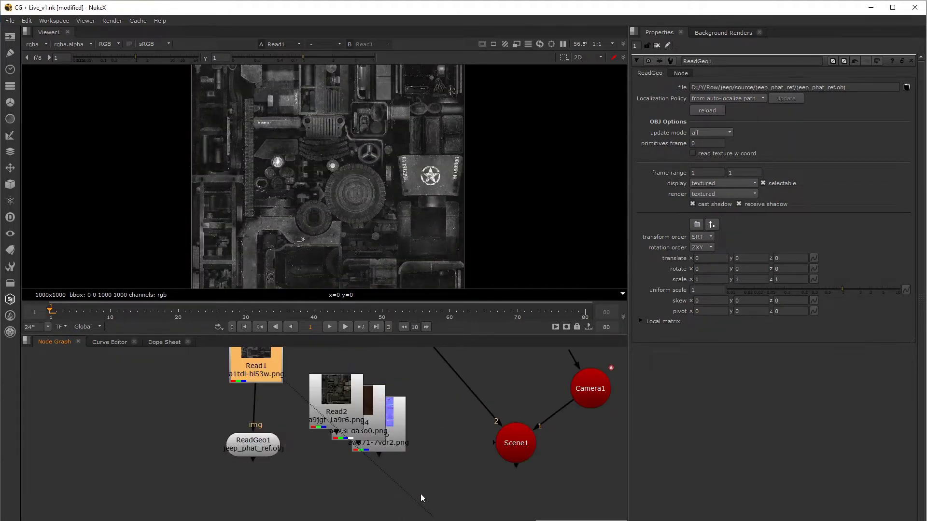
pyautogui.moveTo(439, 494); pyautogui.dragTo(296, 368)
pyautogui.press('Delete')
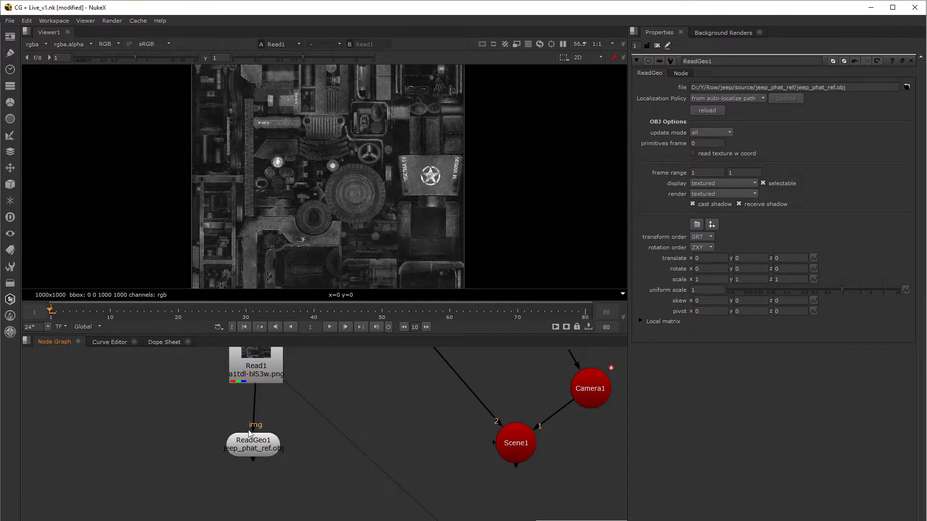
# Align ReadGeo1 beneath Read1 and display the textured jeep in the viewer
pyautogui.moveTo(256, 441); pyautogui.dragTo(259, 443)
pyautogui.click(259, 356)
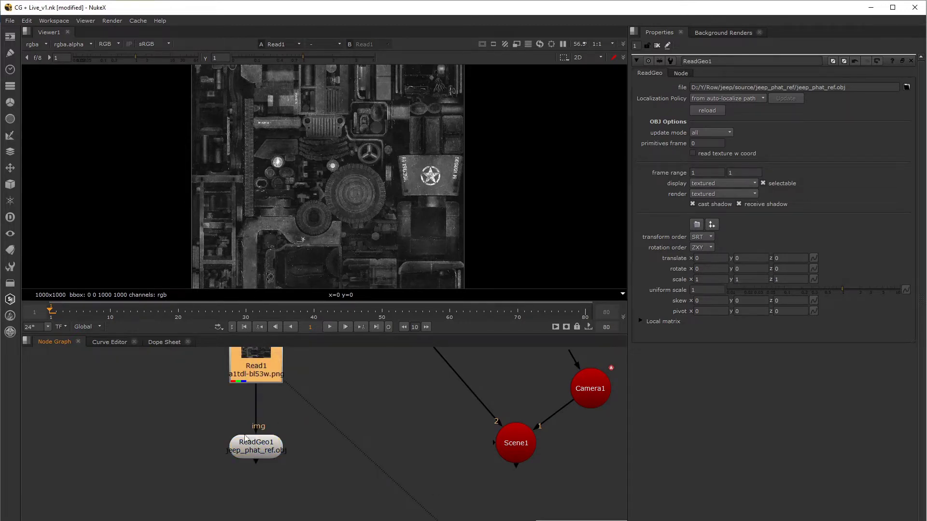
pyautogui.click(245, 440)
pyautogui.press('1')
pyautogui.click(426, 267)
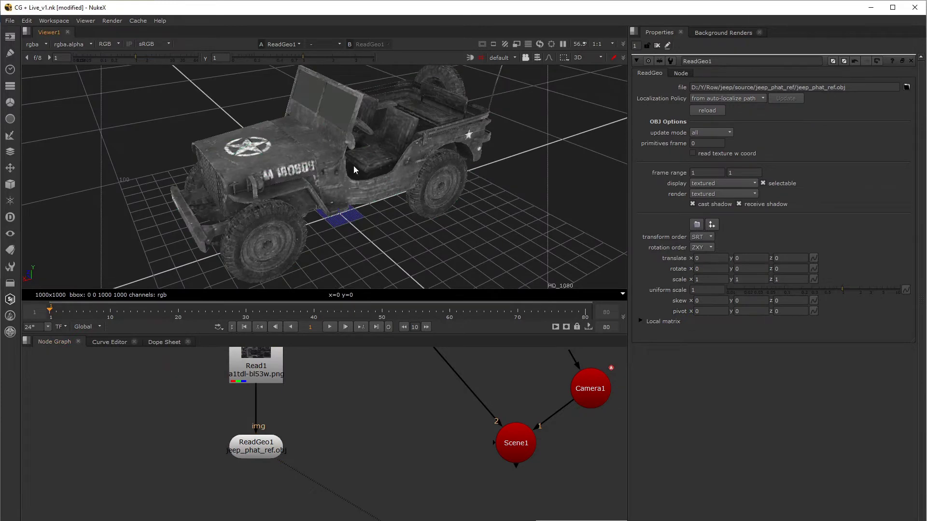
pyautogui.moveTo(483, 224); pyautogui.dragTo(472, 230, button='middle')
pyautogui.moveTo(378, 417); pyautogui.dragTo(366, 427, button='middle')
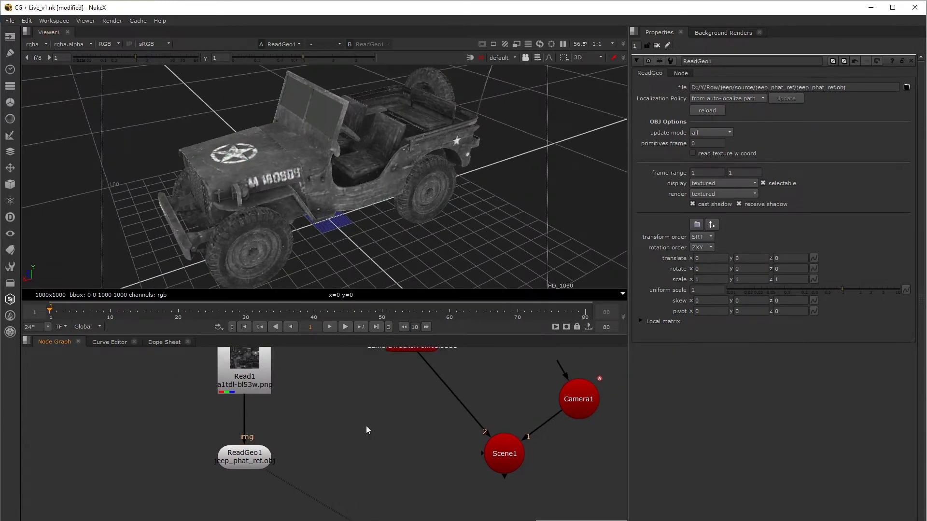
# Add a TransformGeo node directly after ReadGeo1
pyautogui.click(247, 462)
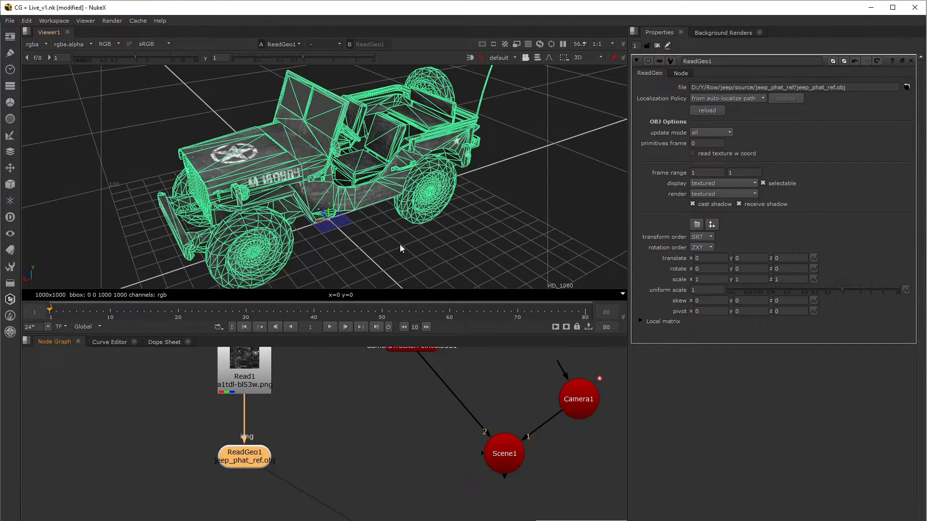
pyautogui.scroll(-1, 400, 245)
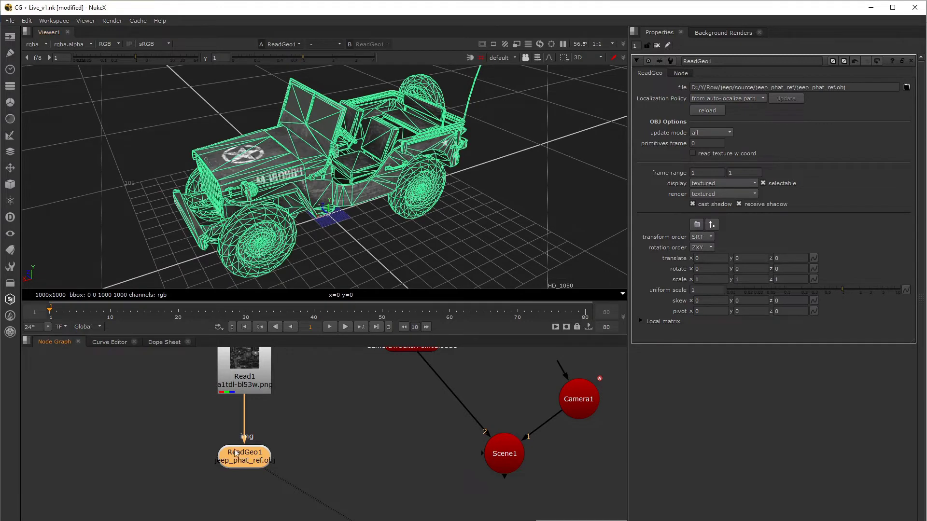
pyautogui.moveTo(247, 451); pyautogui.dragTo(248, 451)
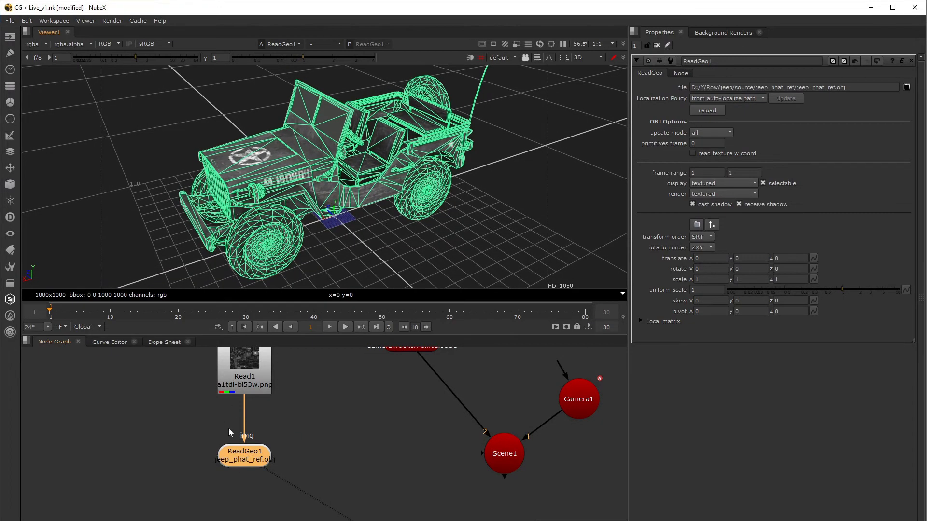
pyautogui.press('Tab')
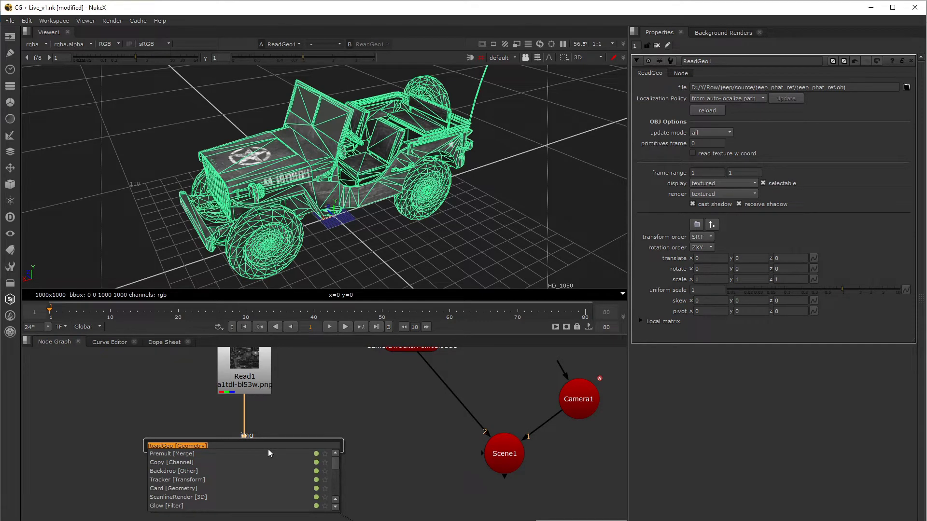
pyautogui.write('trans')
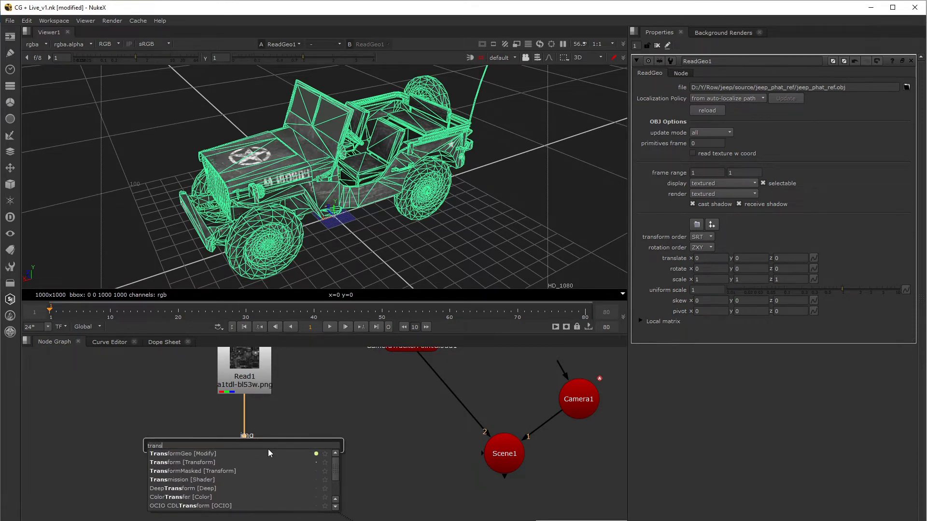
pyautogui.press('Down')
pyautogui.press('Return')
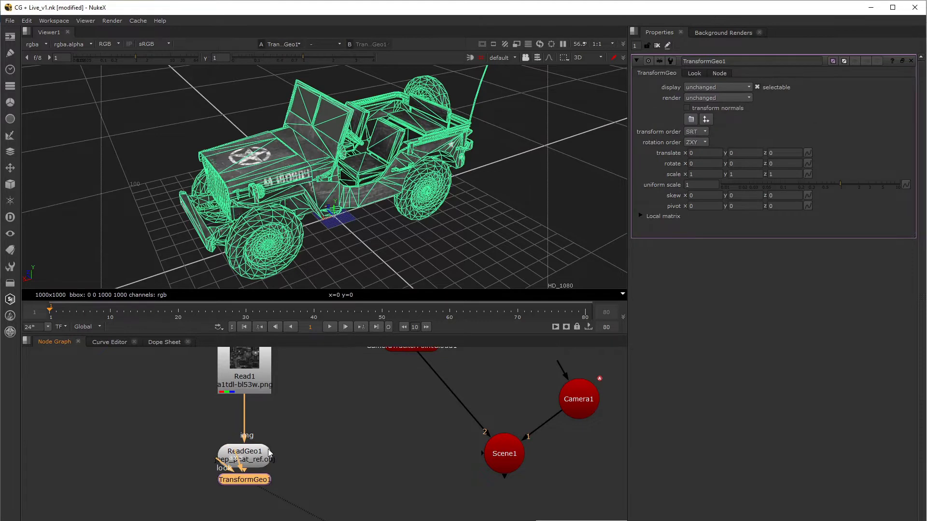
# Connect TransformGeo1 to Scene1 as its third input and shift the jeep node branch slightly upward, level with the scene
pyautogui.scroll(-1, 293, 463)
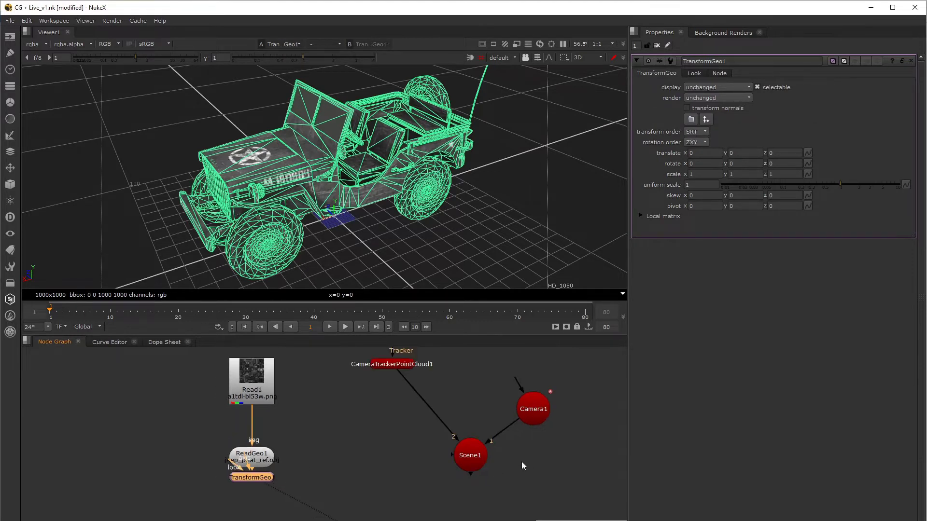
pyautogui.moveTo(449, 455); pyautogui.dragTo(247, 482)
pyautogui.scroll(-1, 494, 461)
pyautogui.moveTo(494, 461); pyautogui.dragTo(487, 445, button='middle')
pyautogui.moveTo(343, 485); pyautogui.dragTo(233, 349)
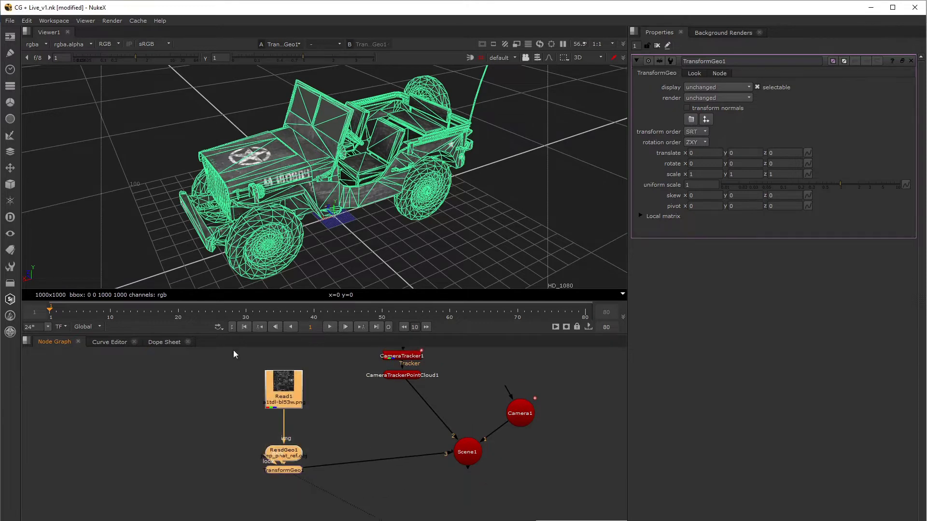
pyautogui.moveTo(292, 404)
pyautogui.mouseDown()
pyautogui.moveTo(294, 357)
pyautogui.moveTo(291, 389)
pyautogui.mouseUp()
# Add a ScanlineRender node fed by Scene1 and place it below the scene, above Viewer1
pyautogui.press('space')
pyautogui.moveTo(418, 488); pyautogui.dragTo(463, 402, button='middle')
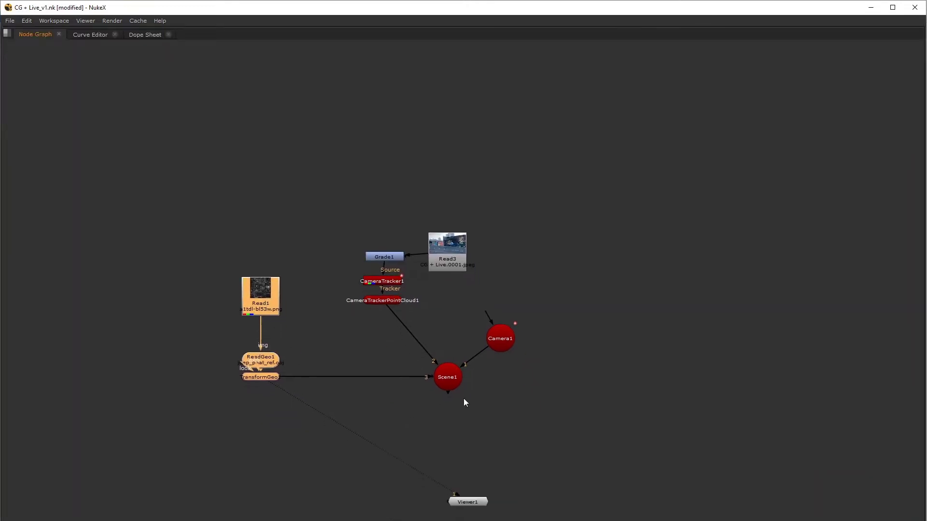
pyautogui.click(446, 378)
pyautogui.press('Tab')
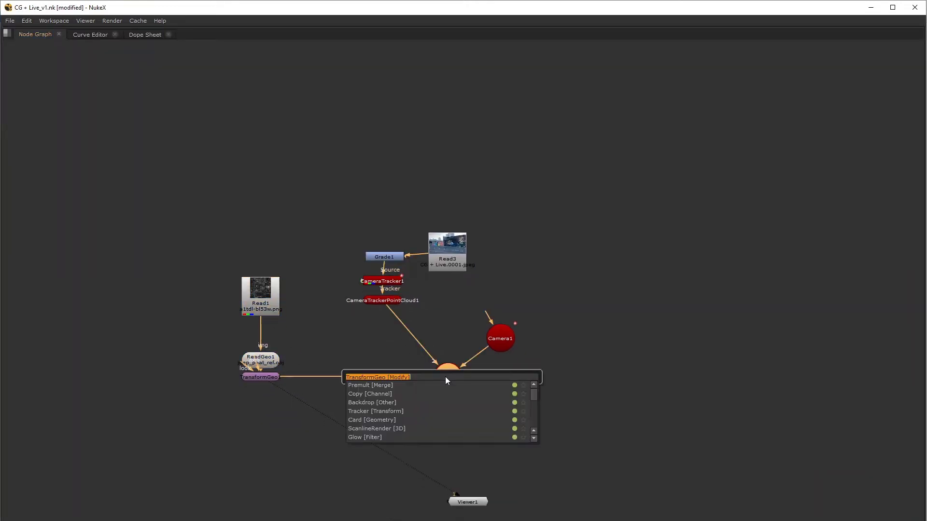
pyautogui.write('sc')
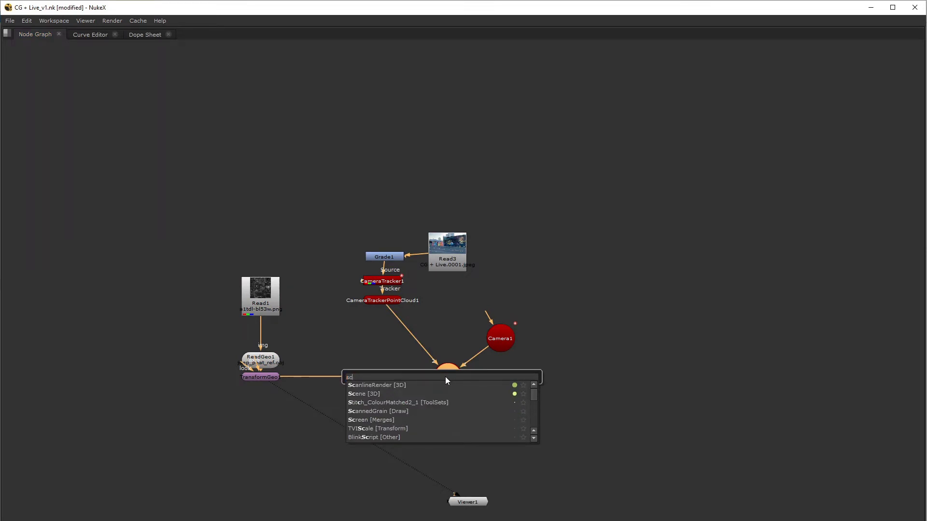
pyautogui.press('Down')
pyautogui.press('Return')
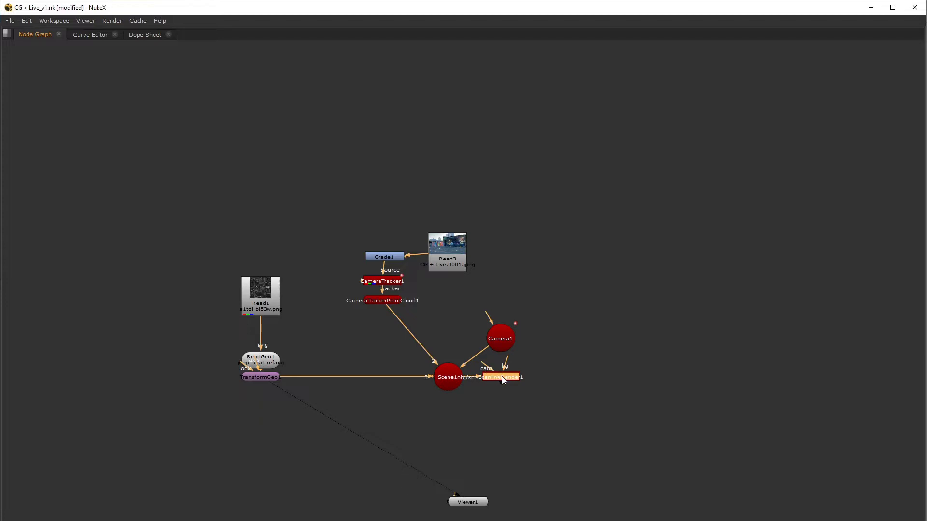
pyautogui.moveTo(501, 379); pyautogui.dragTo(444, 469)
# Duplicate the street footage node Read3 into the empty area beside ScanlineRender1
pyautogui.click(446, 253)
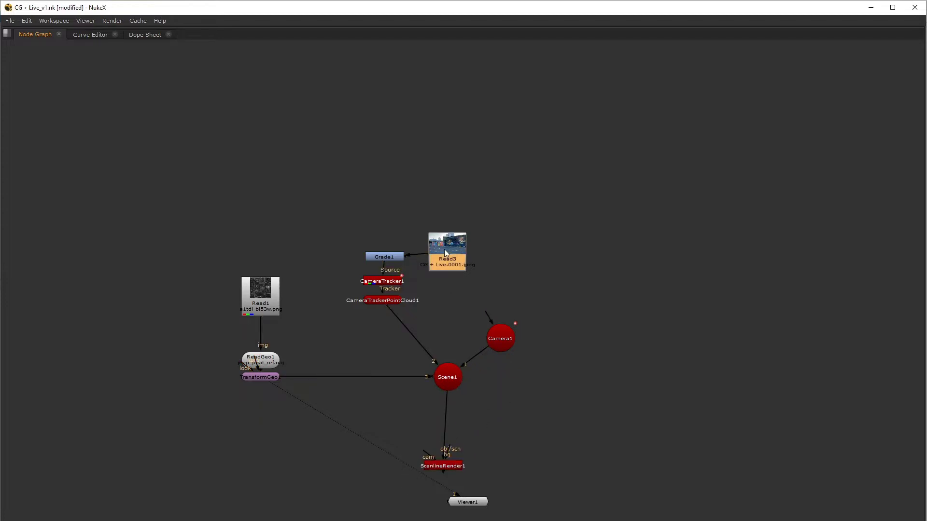
pyautogui.click(303, 458)
pyautogui.hotkey('ctrl', 'v')
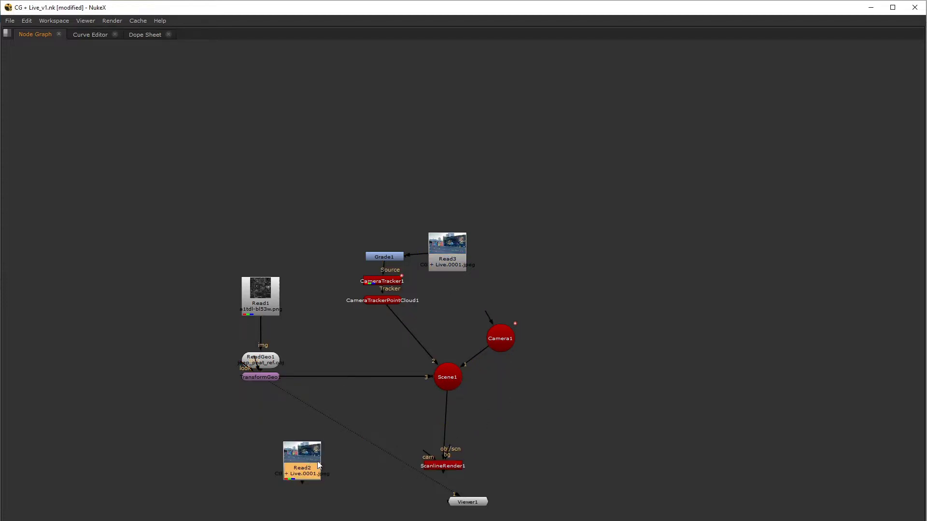
# Connect the viewer to ScanlineRender1 and check the jeep and camera in the 3D view
pyautogui.scroll(2, 391, 464)
pyautogui.moveTo(419, 474); pyautogui.dragTo(443, 401, button='middle')
pyautogui.click(444, 402)
pyautogui.press('1')
pyautogui.press('space')
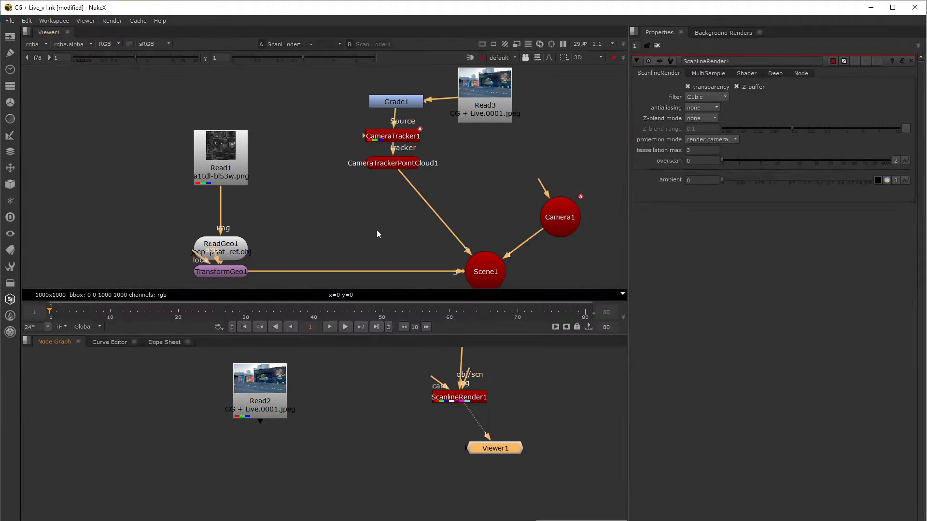
pyautogui.scroll(-2, 385, 245)
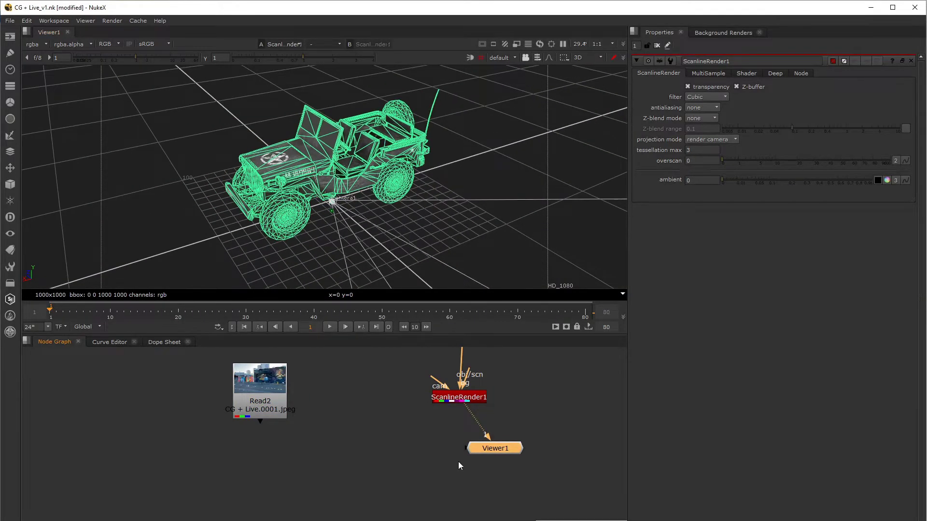
# Connect ScanlineRender1's cam input to Camera1 and move the camera node farther away from Scene1
pyautogui.press('space')
pyautogui.moveTo(437, 403); pyautogui.dragTo(537, 234)
pyautogui.moveTo(536, 233); pyautogui.dragTo(607, 291)
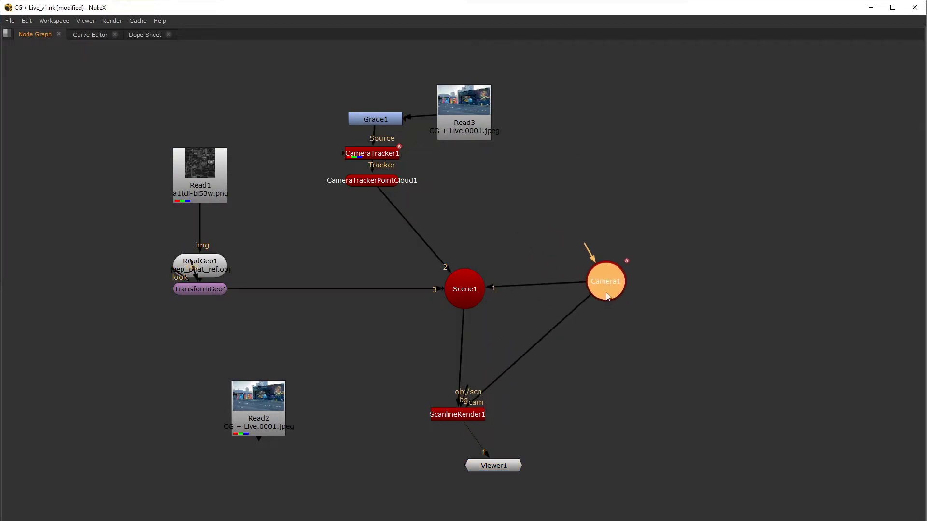
# Connect ScanlineRender1's bg input to the duplicated footage node Read2 and straighten both nodes in the layout
pyautogui.scroll(3, 507, 381)
pyautogui.moveTo(460, 396); pyautogui.dragTo(164, 416)
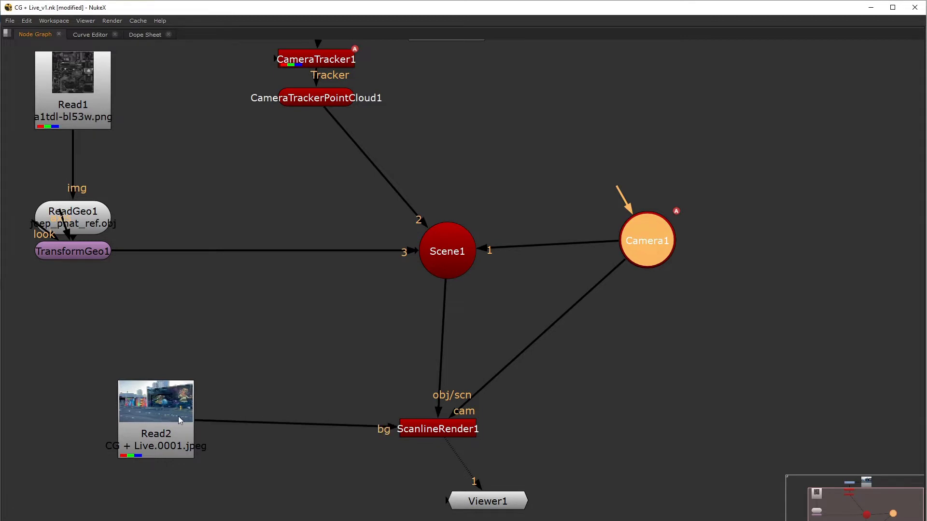
pyautogui.scroll(-3, 193, 415)
pyautogui.moveTo(239, 374); pyautogui.dragTo(241, 375)
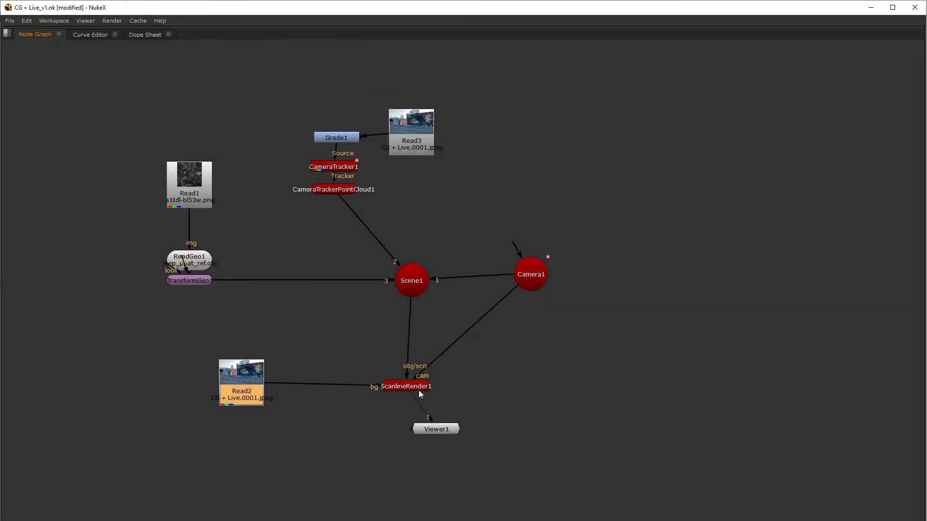
pyautogui.moveTo(419, 391); pyautogui.dragTo(413, 392)
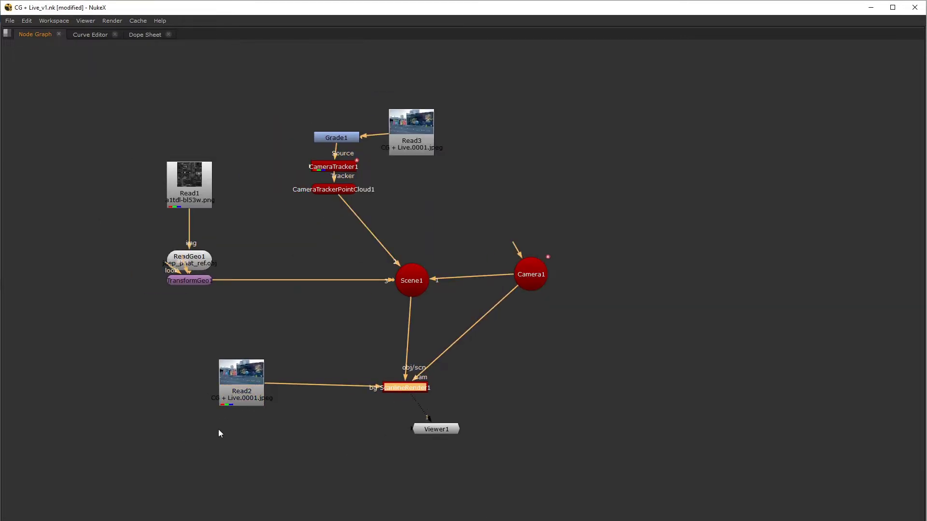
# Add a Merge (over) node below Read2 with input A from ScanlineRender1 and input B from Read2
pyautogui.moveTo(251, 427); pyautogui.dragTo(306, 391, button='middle')
pyautogui.click(306, 409)
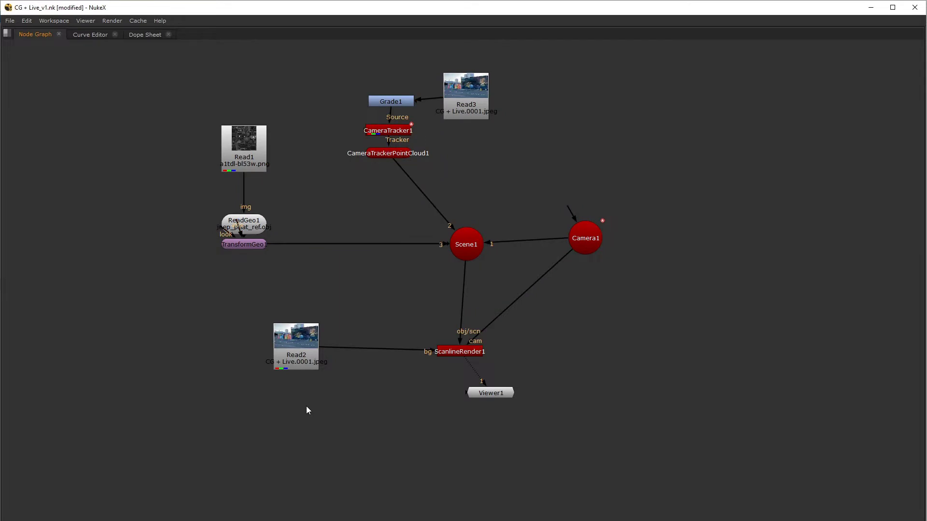
pyautogui.press('m')
pyautogui.scroll(3, 306, 407)
pyautogui.moveTo(323, 379); pyautogui.dragTo(539, 322)
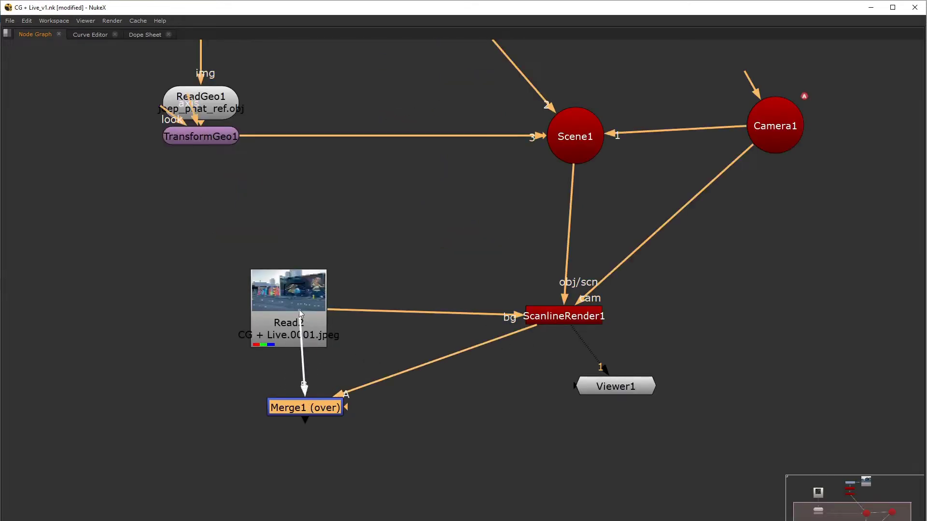
pyautogui.moveTo(299, 309); pyautogui.dragTo(299, 309)
pyautogui.moveTo(306, 415); pyautogui.dragTo(294, 430)
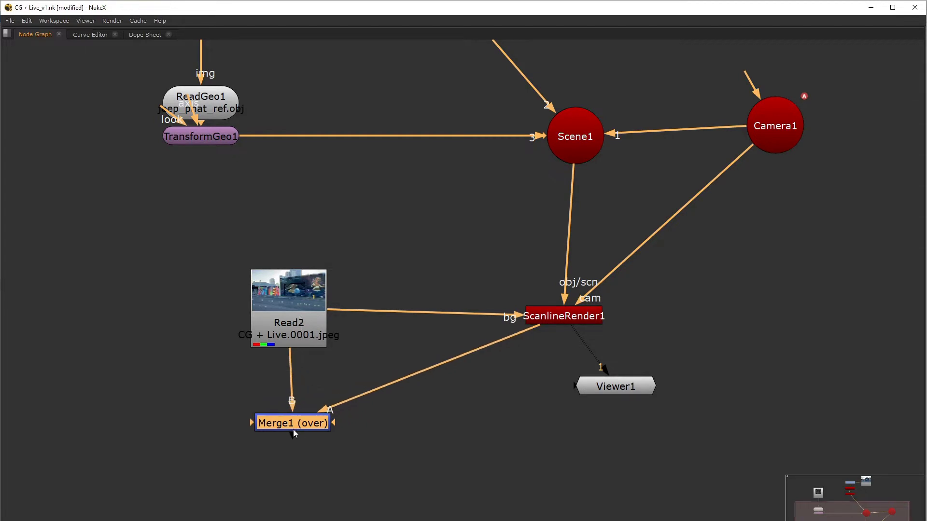
# Connect the viewer to Merge1, check the composite over the footage, and align Merge1 directly under Read2
pyautogui.press('1')
pyautogui.press('space')
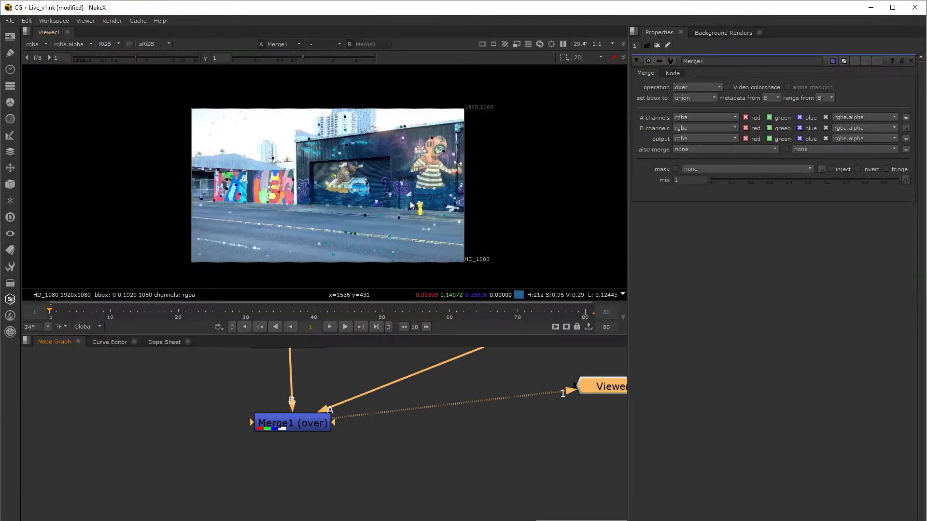
pyautogui.scroll(-5, 450, 429)
pyautogui.moveTo(466, 441); pyautogui.dragTo(450, 465, button='middle')
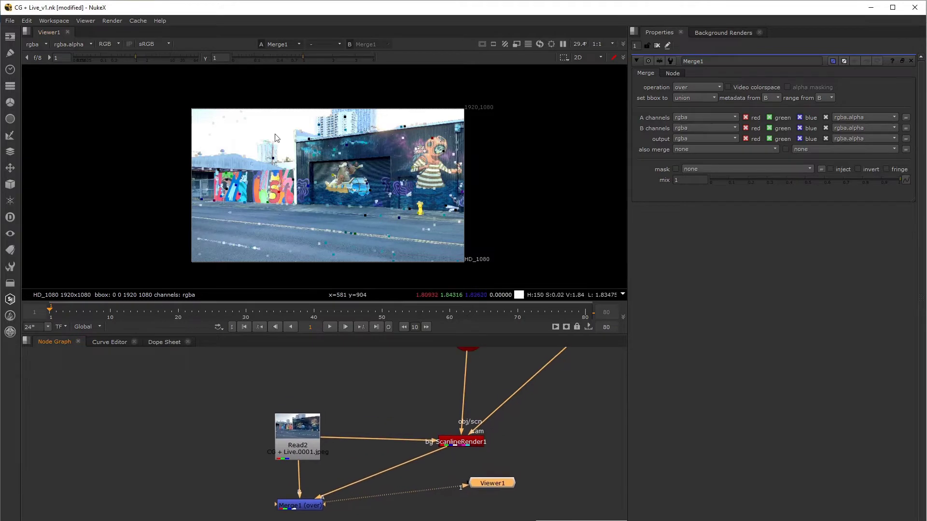
pyautogui.moveTo(352, 231); pyautogui.dragTo(351, 234, button='middle')
pyautogui.moveTo(445, 451); pyautogui.dragTo(425, 469, button='middle')
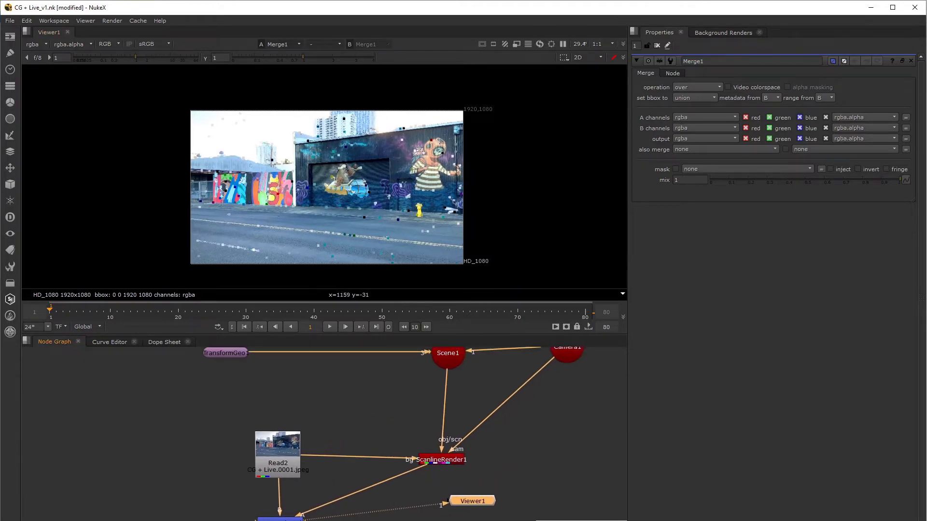
pyautogui.click(279, 519)
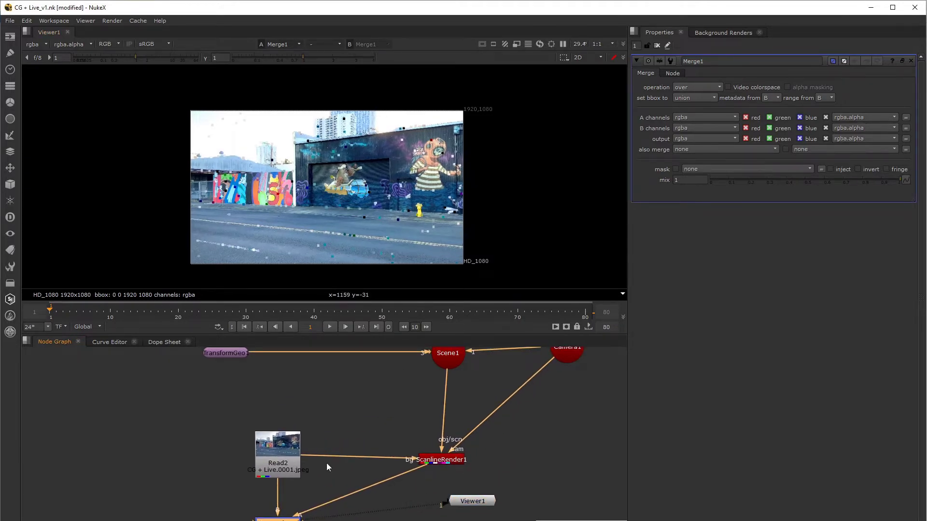
pyautogui.click(279, 456)
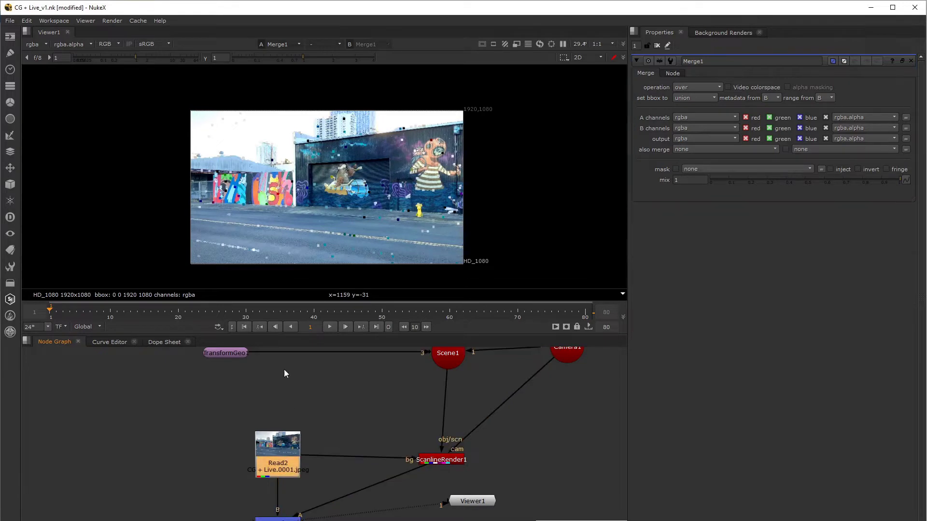
pyautogui.click(278, 519)
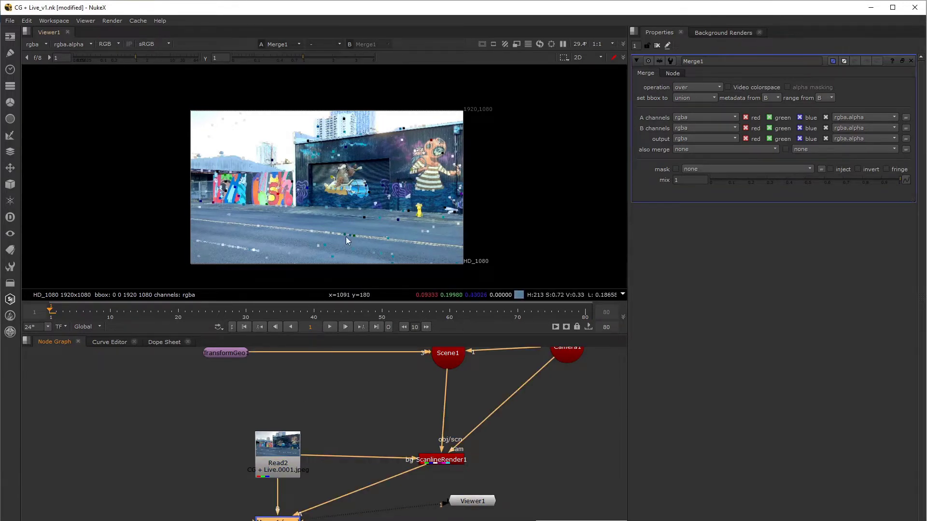
# Examine the jeep's size and position relative to the tracked camera in the 3D view
pyautogui.moveTo(353, 225); pyautogui.dragTo(348, 224, button='middle')
pyautogui.moveTo(436, 393); pyautogui.dragTo(383, 488, button='middle')
pyautogui.scroll(-3, 403, 448)
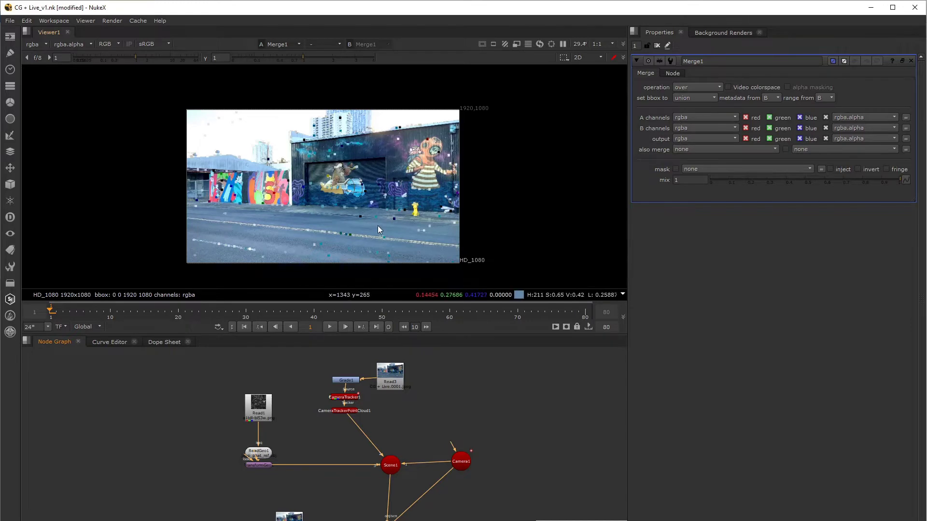
pyautogui.press('Tab')
pyautogui.scroll(2, 332, 196)
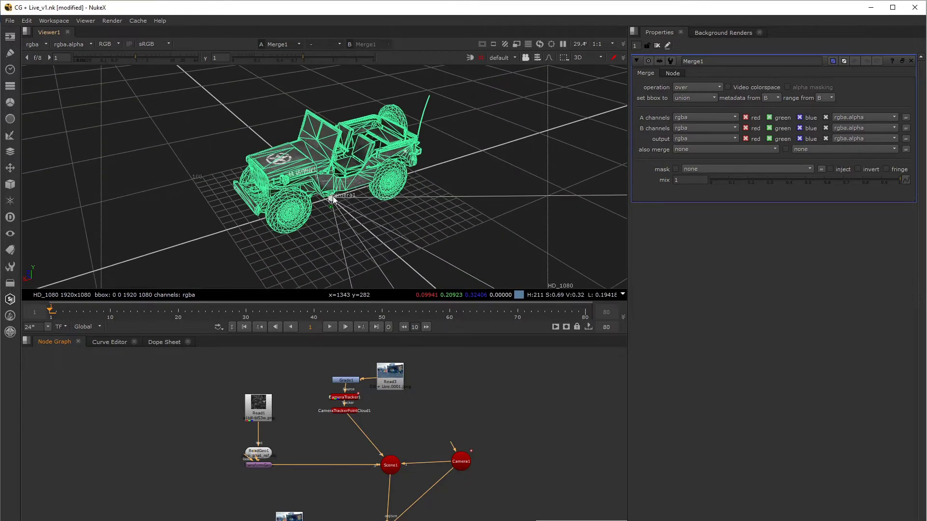
pyautogui.click(337, 146)
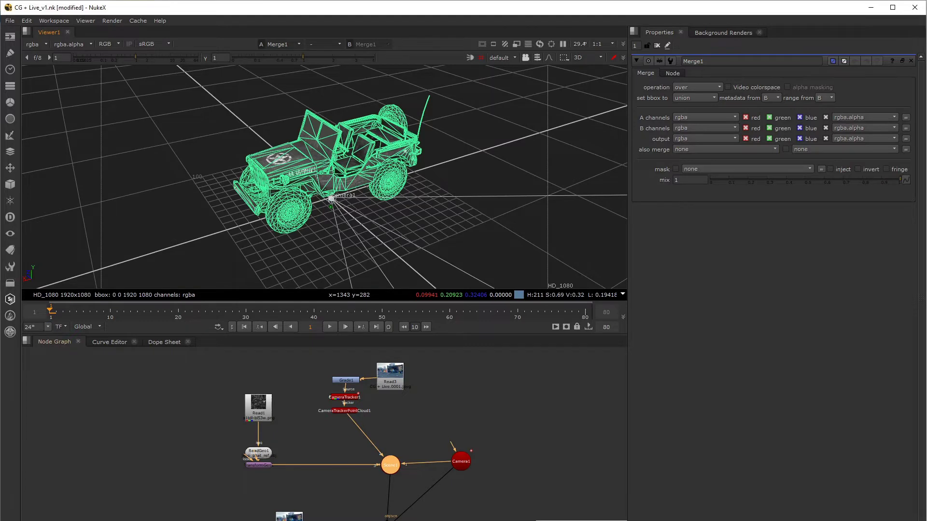
pyautogui.moveTo(325, 491); pyautogui.dragTo(337, 453, button='middle')
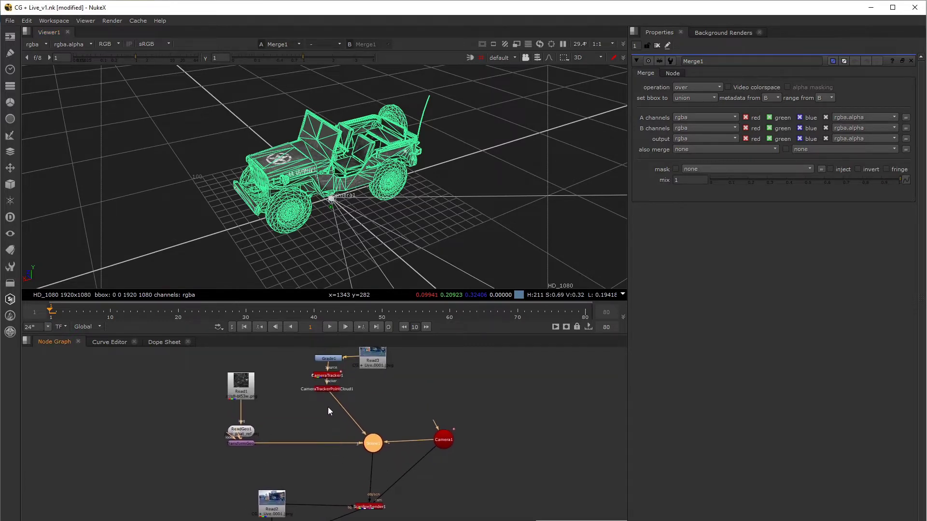
# Connect the viewer to CameraTracker1 and open its properties to show the track points on the road near the hydrant
pyautogui.scroll(2, 325, 393)
pyautogui.click(322, 362)
pyautogui.press('1')
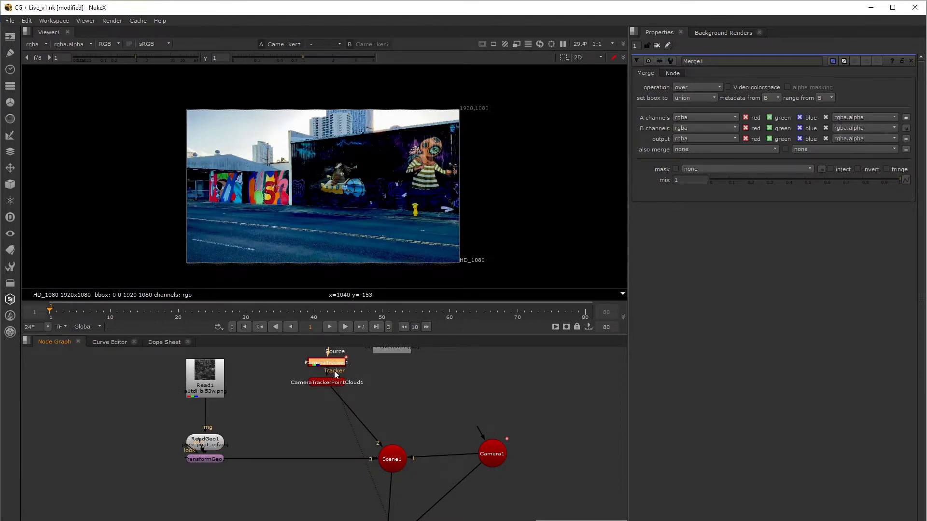
pyautogui.doubleClick(336, 366)
pyautogui.scroll(5, 396, 222)
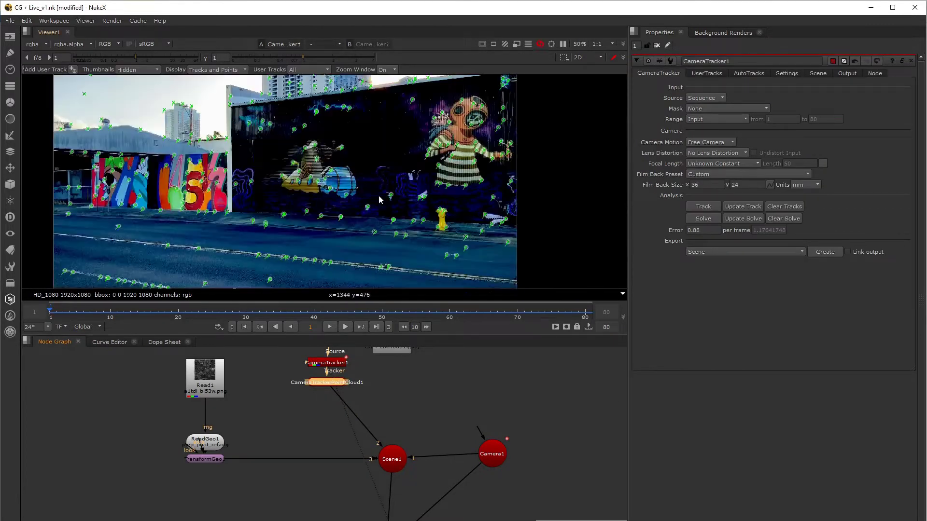
pyautogui.scroll(2, 393, 222)
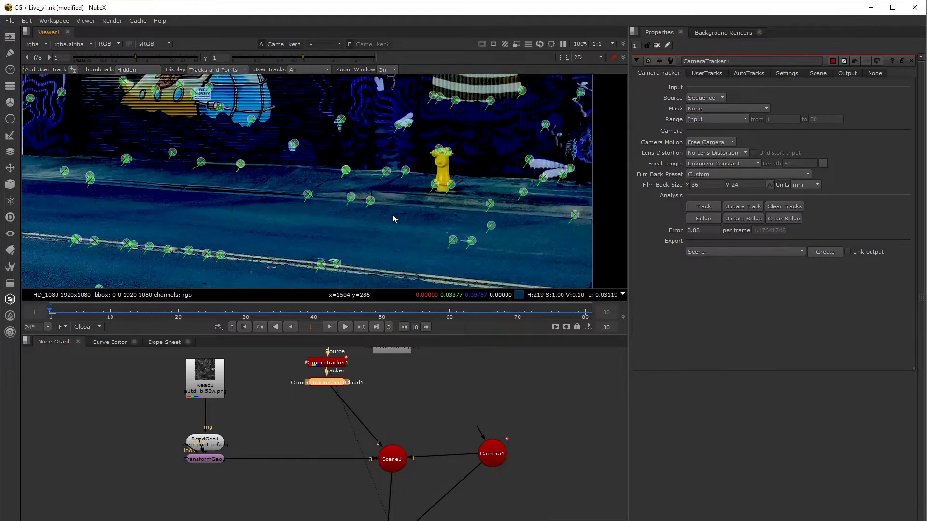
pyautogui.moveTo(333, 401); pyautogui.dragTo(332, 426, button='middle')
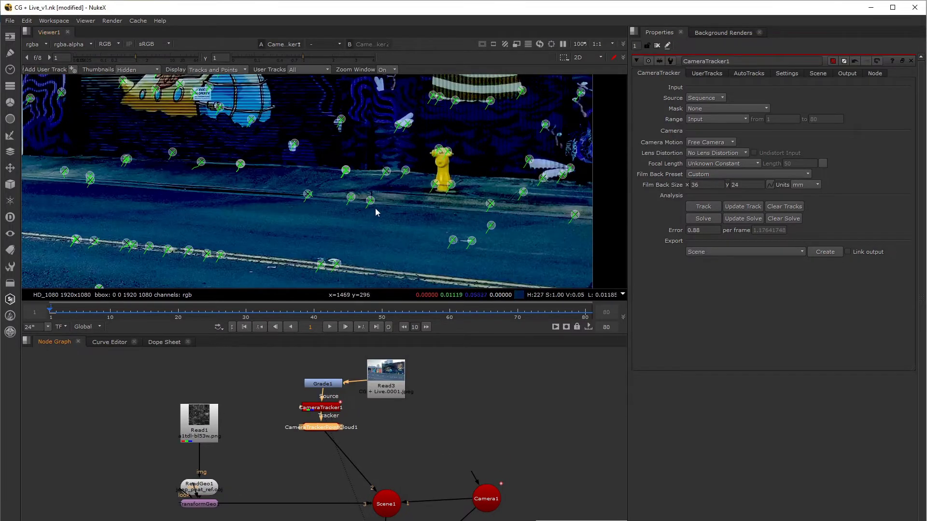
# Set the ground plane to the selected track point on the road edge left of the yellow hydrant
pyautogui.moveTo(372, 212)
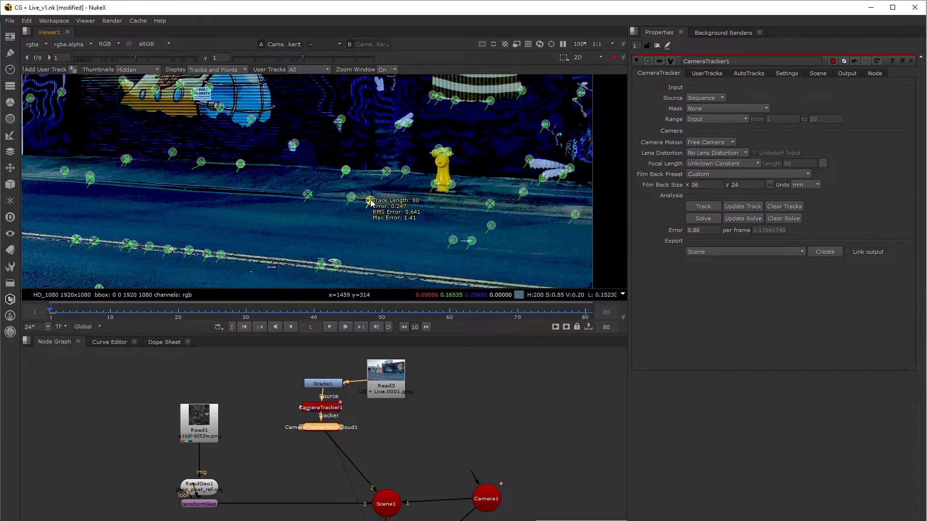
pyautogui.rightClick(371, 203)
pyautogui.moveTo(383, 232)
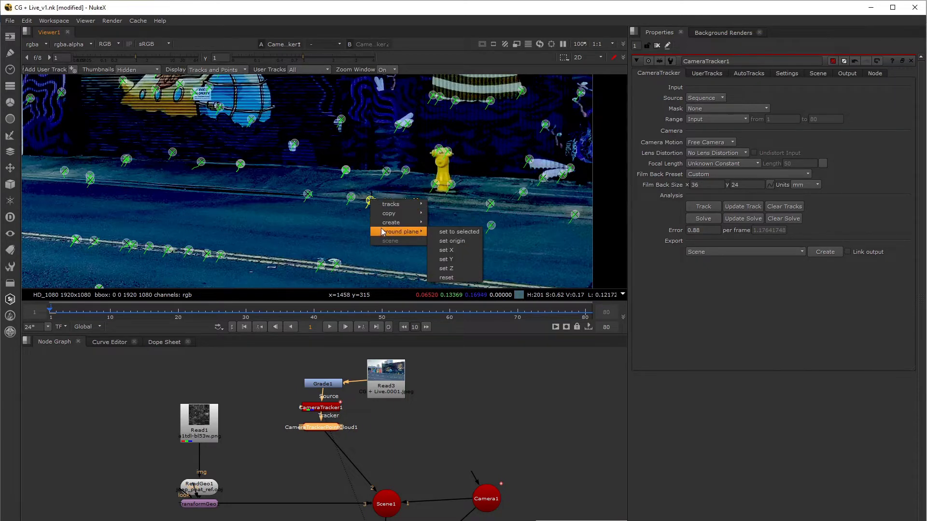
pyautogui.click(439, 232)
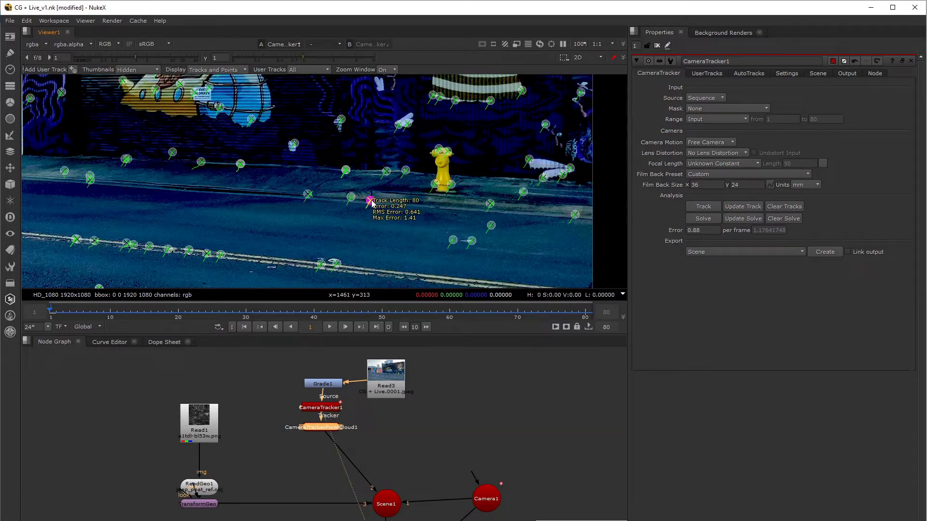
# Create a card at the same road-edge track point and place the Card1 node above Camera1
pyautogui.rightClick(373, 203)
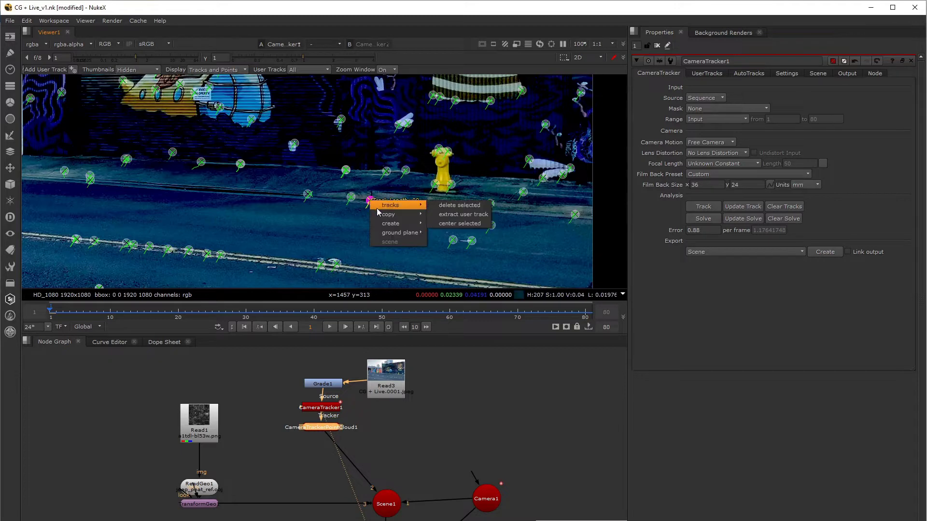
pyautogui.moveTo(393, 224)
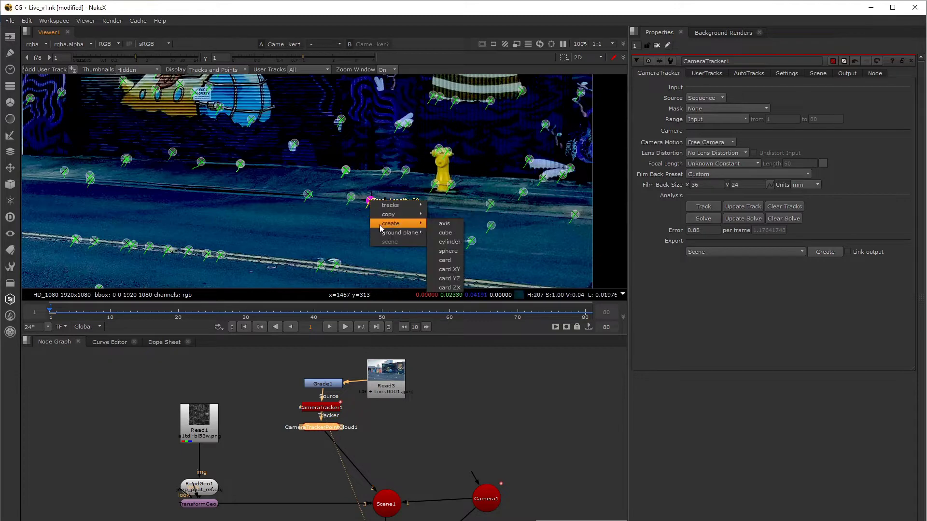
pyautogui.click(455, 260)
pyautogui.moveTo(406, 417); pyautogui.dragTo(381, 411, button='middle')
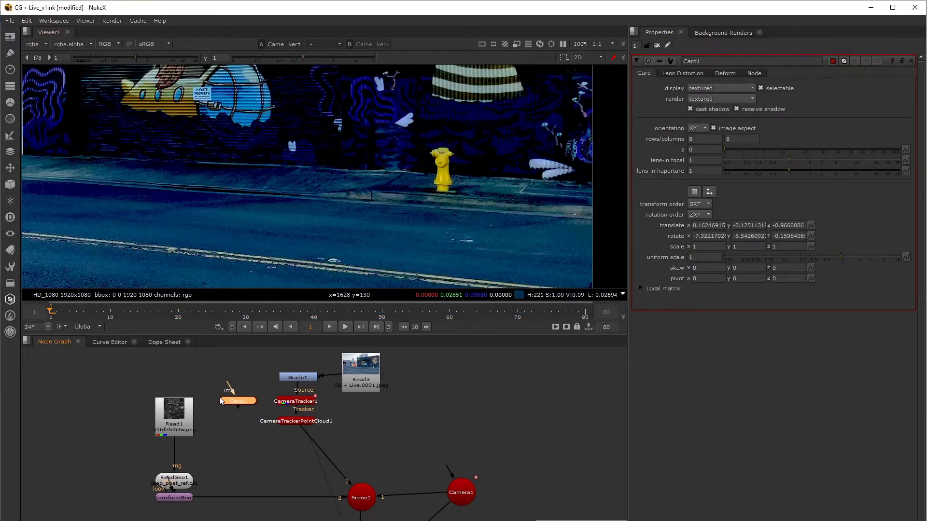
pyautogui.moveTo(229, 398); pyautogui.dragTo(471, 447)
pyautogui.moveTo(421, 483); pyautogui.dragTo(369, 414, button='middle')
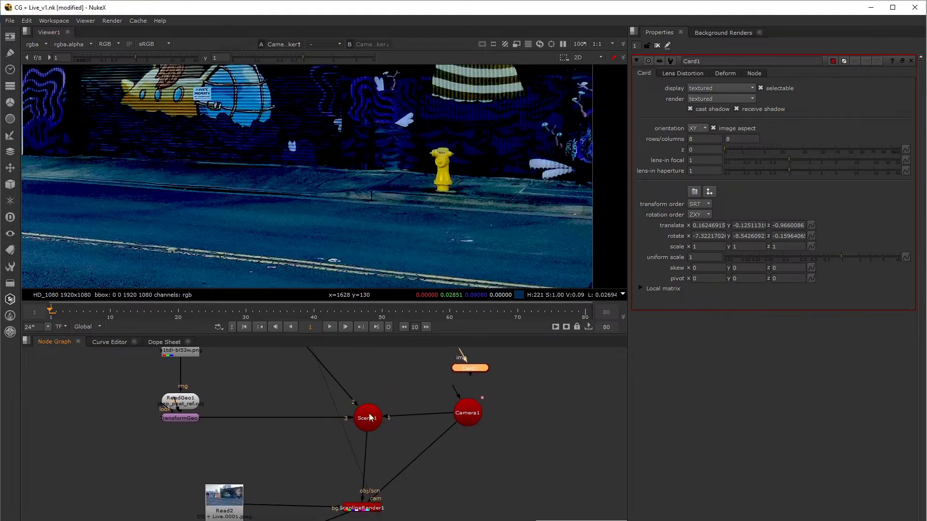
# Move the jeep node group Read1, ReadGeo1 and TransformGeo1 up and away from Scene1 to make room
pyautogui.scroll(-2, 344, 424)
pyautogui.scroll(-2, 343, 424)
pyautogui.moveTo(282, 413); pyautogui.dragTo(329, 483, button='middle')
pyautogui.moveTo(227, 380); pyautogui.dragTo(318, 510)
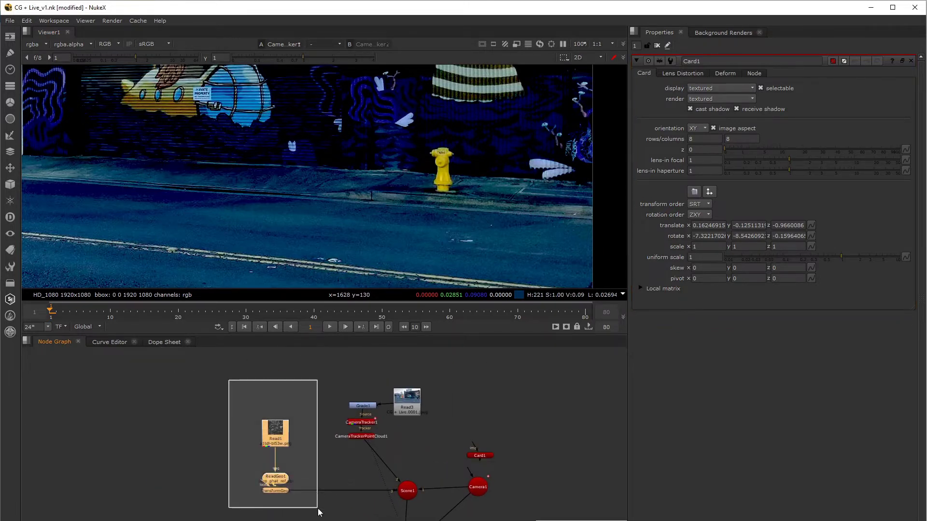
pyautogui.click(268, 473)
pyautogui.moveTo(289, 444); pyautogui.dragTo(260, 399)
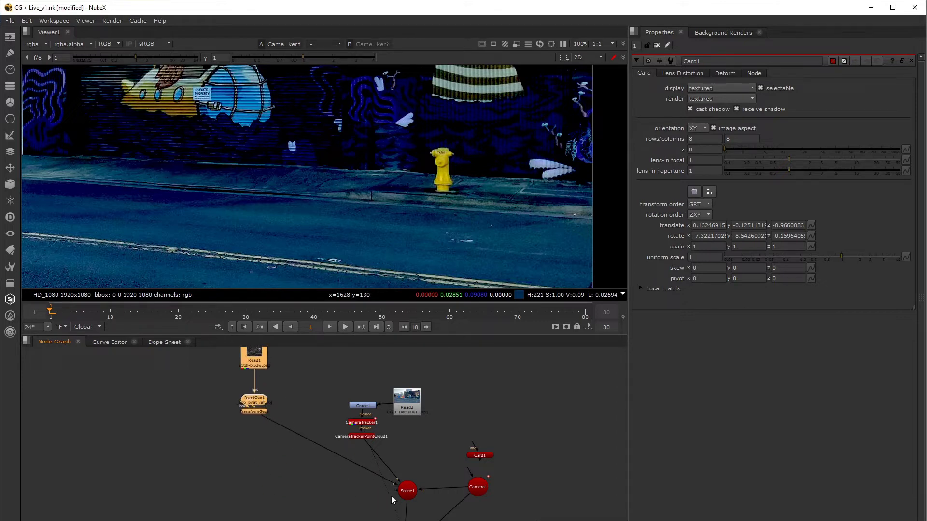
# Connect Card1 to a free input of Scene1 and place the card node between Scene1 and Camera1
pyautogui.scroll(4, 393, 488)
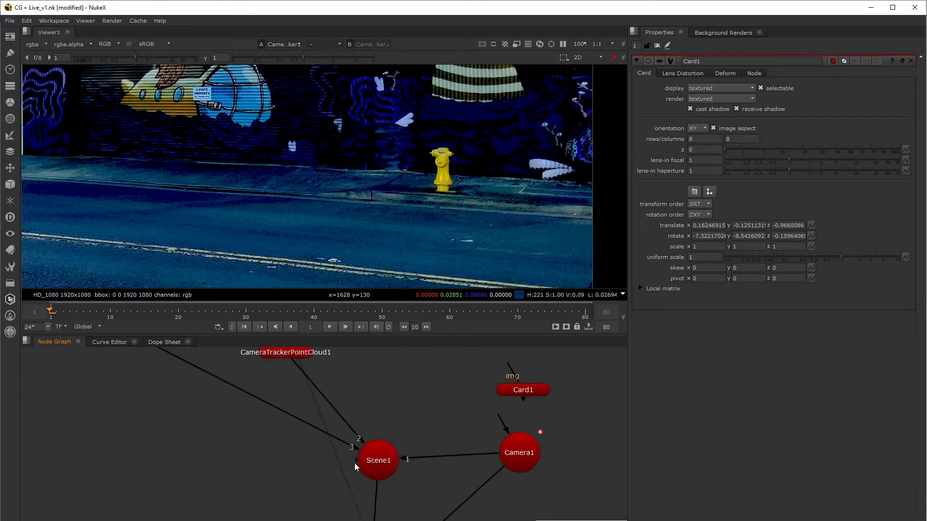
pyautogui.moveTo(355, 463); pyautogui.dragTo(464, 395)
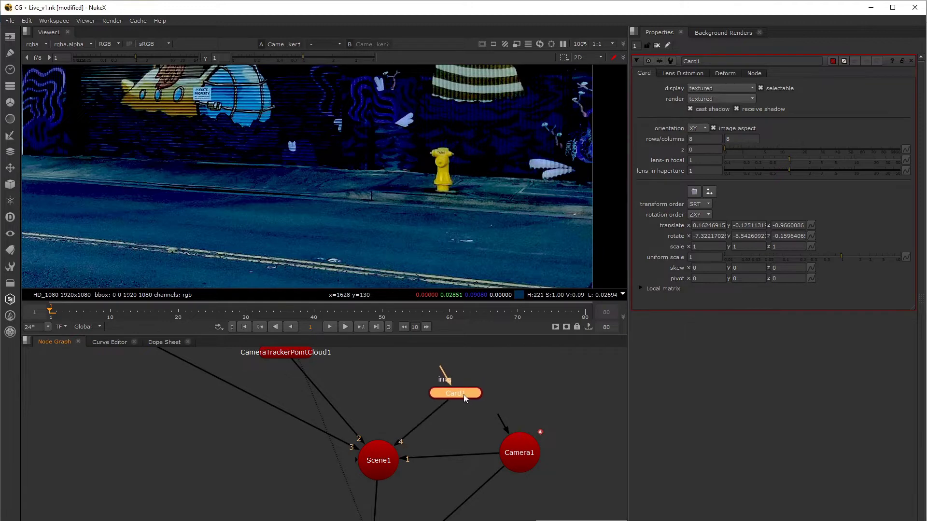
pyautogui.moveTo(493, 391); pyautogui.dragTo(465, 410, button='middle')
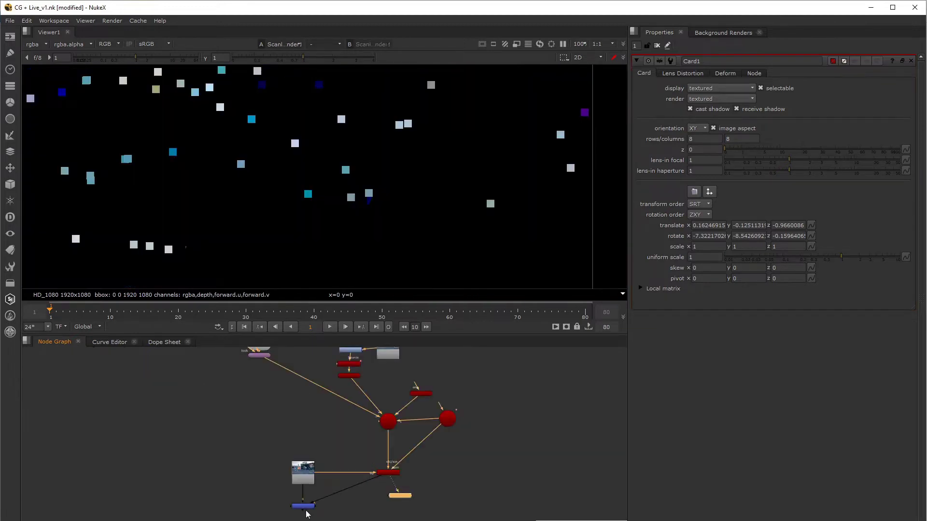
# Connect the viewer to Merge1 to check the card over the footage, and disable the Card1 node
pyautogui.click(303, 506)
pyautogui.press('1')
pyautogui.scroll(-5, 353, 212)
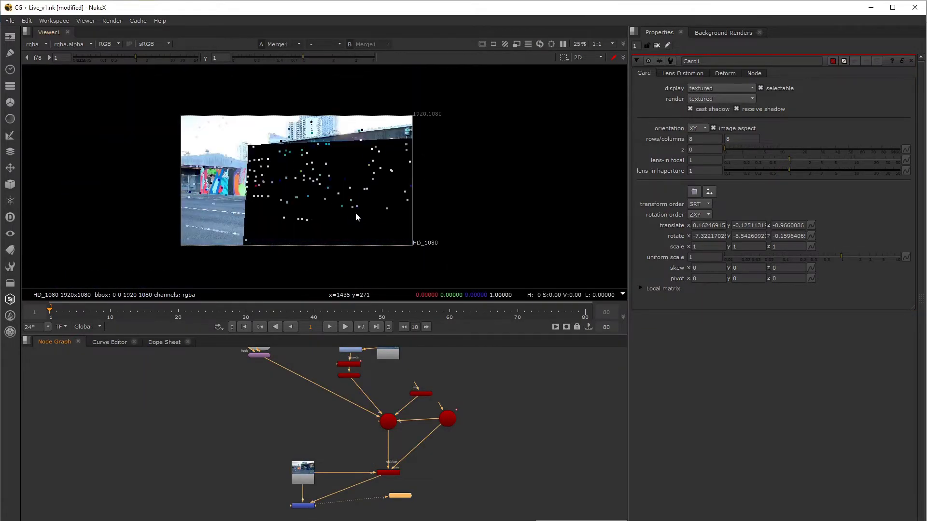
pyautogui.moveTo(328, 227); pyautogui.dragTo(338, 222, button='middle')
pyautogui.moveTo(408, 493); pyautogui.dragTo(395, 517, button='middle')
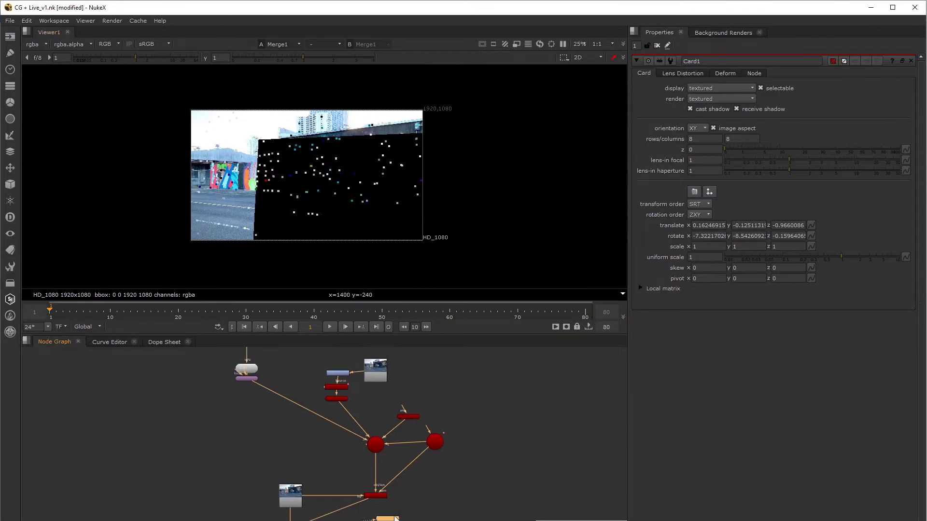
pyautogui.click(415, 417)
pyautogui.press('d')
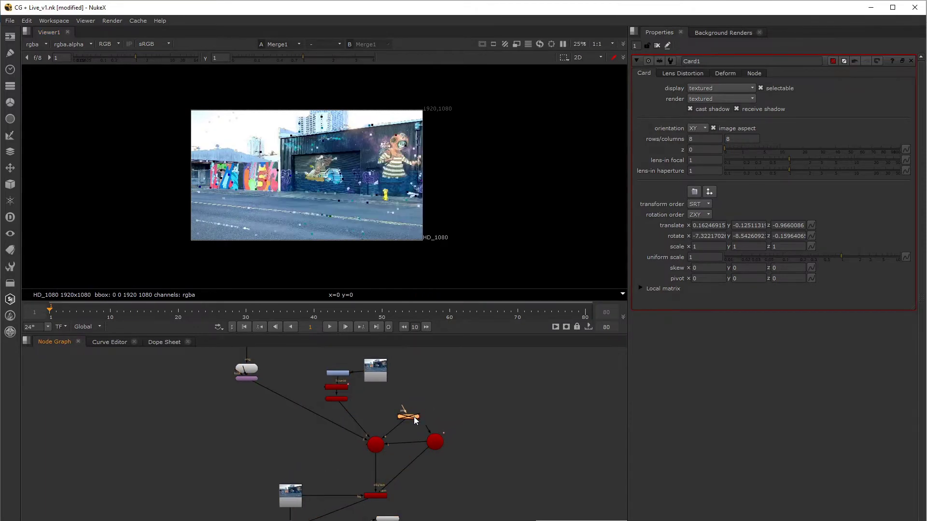
pyautogui.scroll(3, 373, 429)
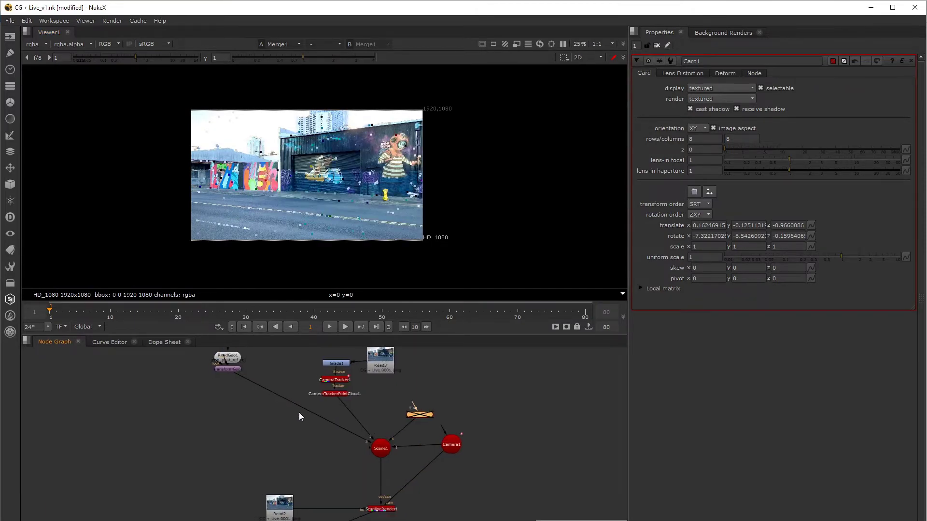
pyautogui.scroll(3, 449, 422)
pyautogui.moveTo(461, 430); pyautogui.dragTo(463, 430, button='middle')
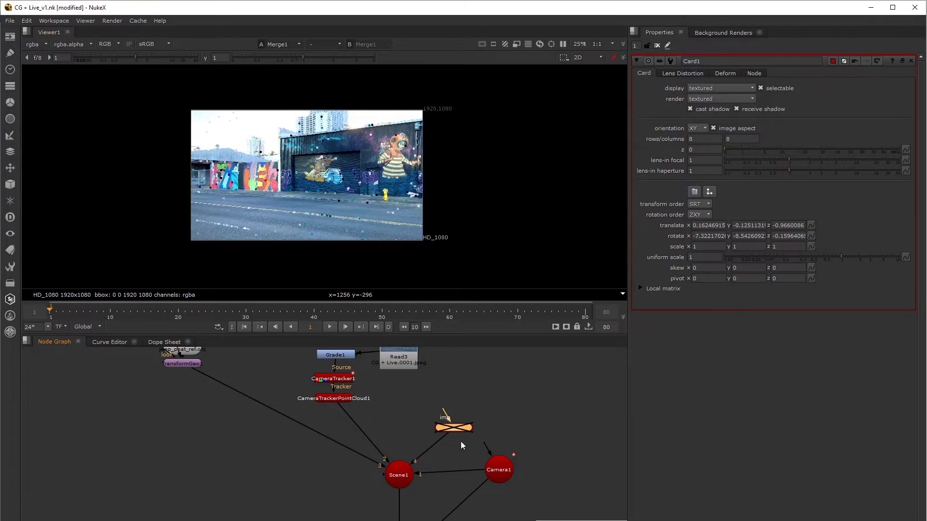
pyautogui.moveTo(461, 442); pyautogui.dragTo(466, 454, button='middle')
pyautogui.moveTo(245, 439); pyautogui.dragTo(263, 435, button='middle')
pyautogui.moveTo(245, 395); pyautogui.dragTo(259, 443, button='middle')
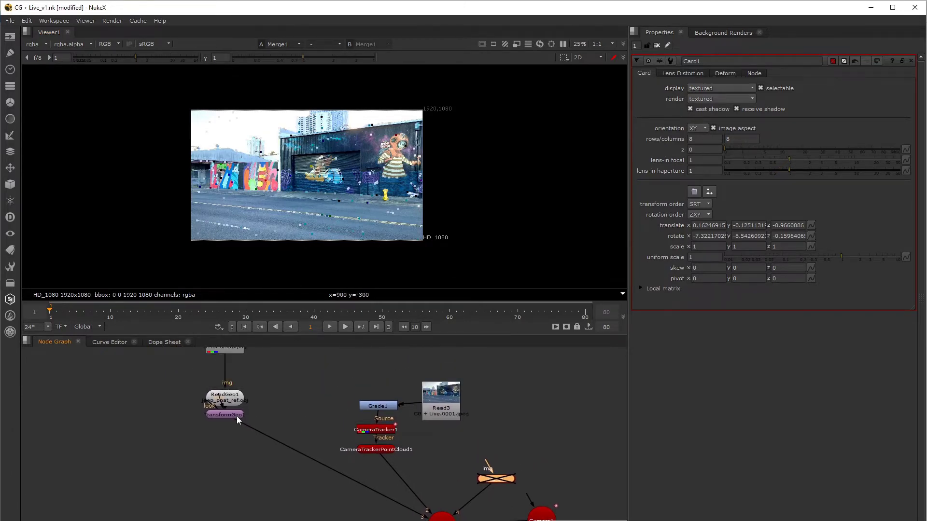
# Show CameraTracker1's tracks in the viewer and copy the translate values of the tracked point at the road edge near the hydrant
pyautogui.moveTo(376, 453); pyautogui.dragTo(346, 418, button='middle')
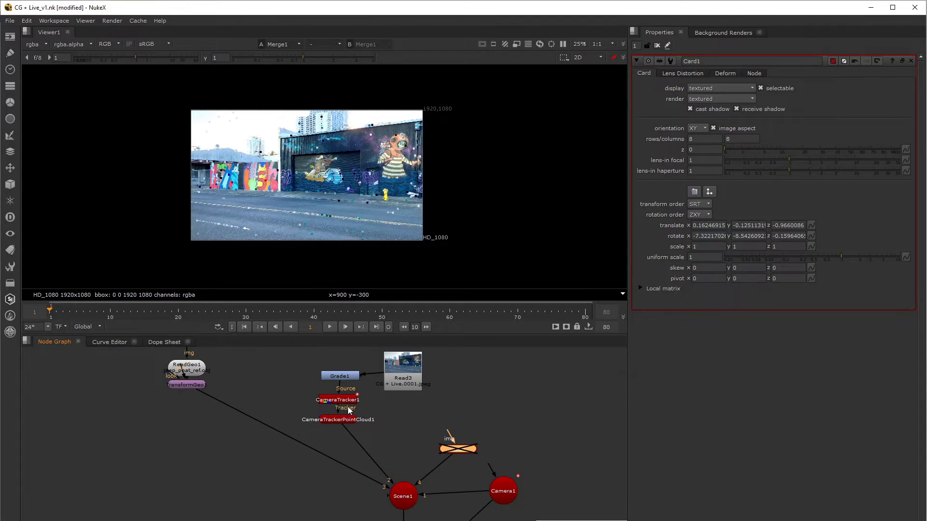
pyautogui.click(352, 405)
pyautogui.doubleClick(351, 404)
pyautogui.press('1')
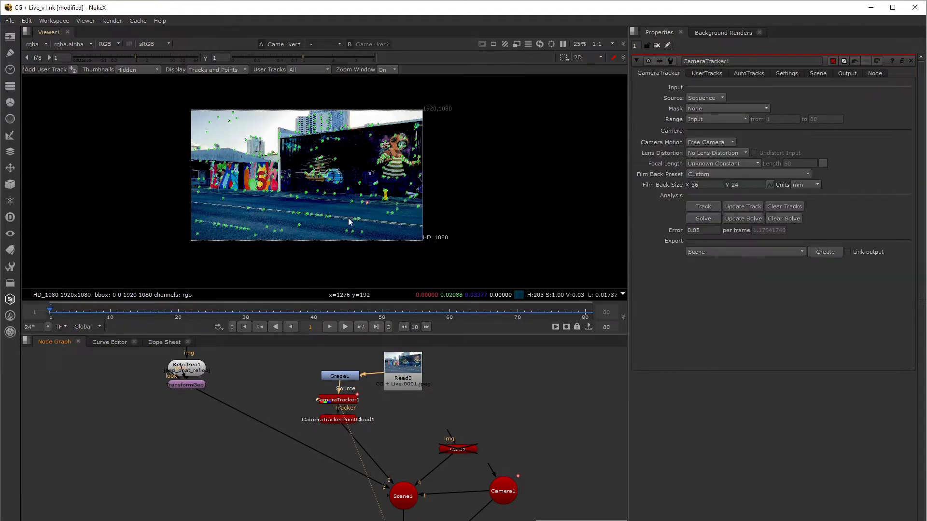
pyautogui.scroll(8, 367, 208)
pyautogui.moveTo(388, 163)
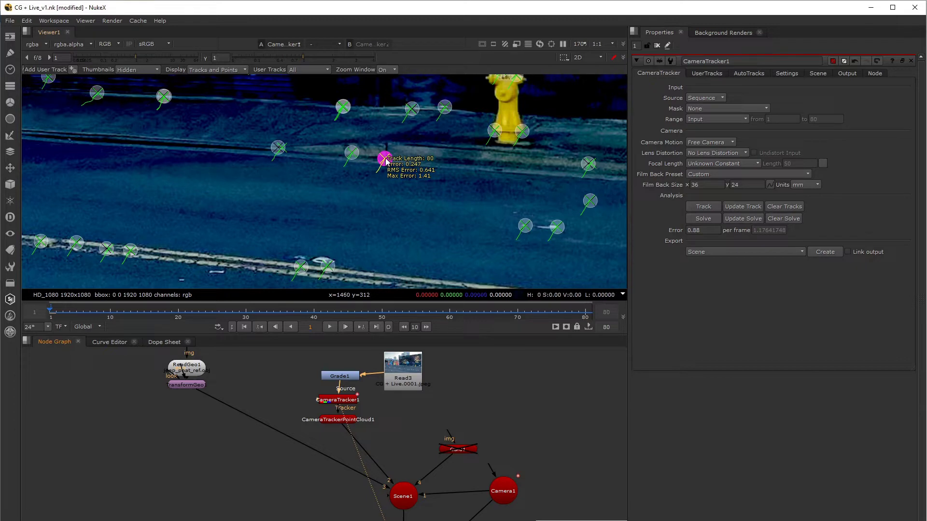
pyautogui.rightClick(386, 159)
pyautogui.moveTo(390, 165)
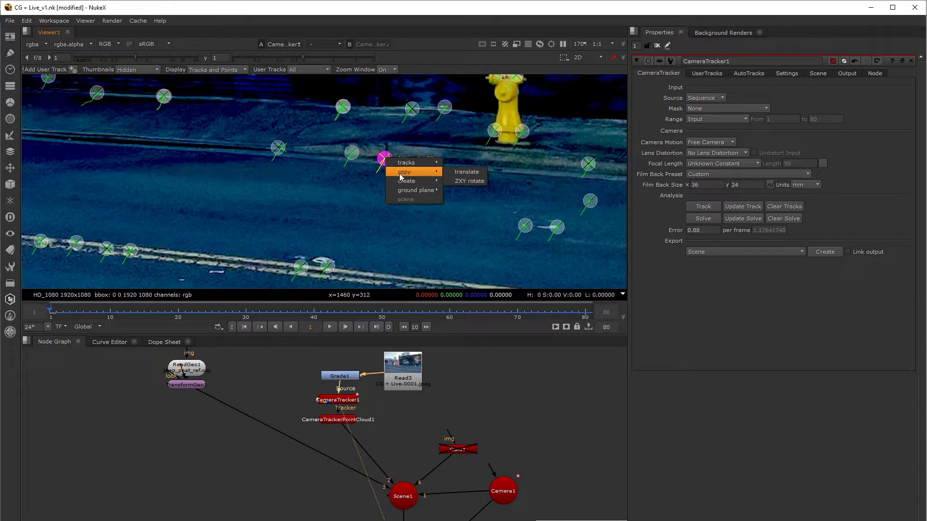
pyautogui.click(478, 173)
# Paste the copied track position as absolute values into the translate of TransformGeo1
pyautogui.click(200, 388)
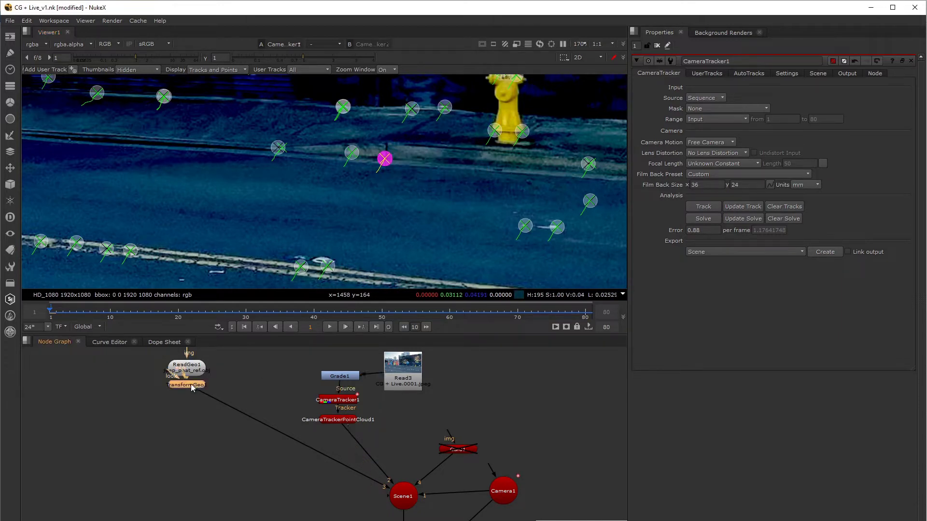
pyautogui.doubleClick(191, 386)
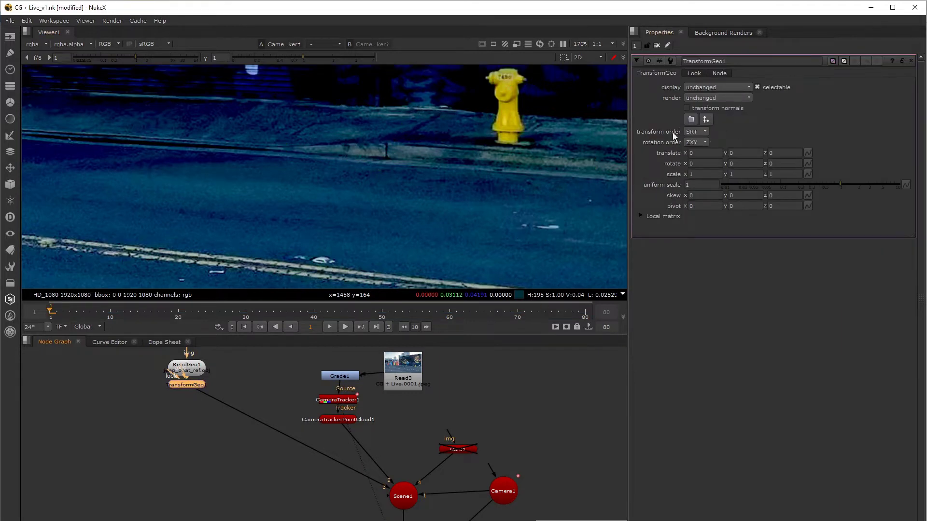
pyautogui.click(810, 154)
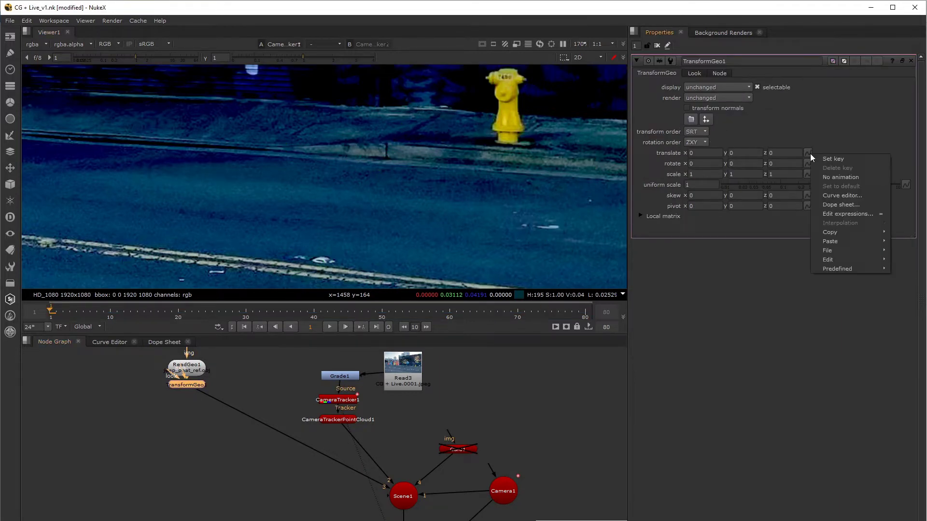
pyautogui.moveTo(848, 241)
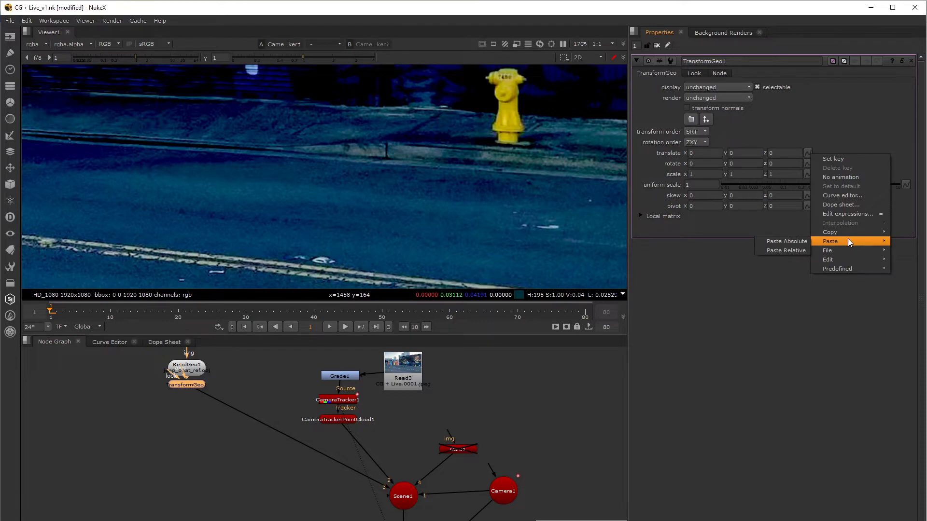
pyautogui.click(795, 243)
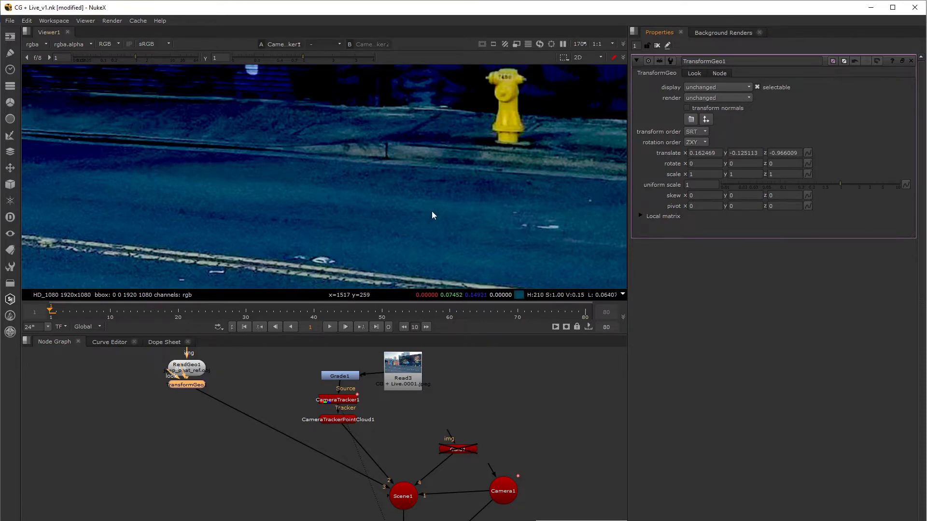
# Reopen CameraTracker1 and copy the ZXY rotation of the same road-edge track point
pyautogui.scroll(-5, 432, 210)
pyautogui.scroll(-2, 432, 244)
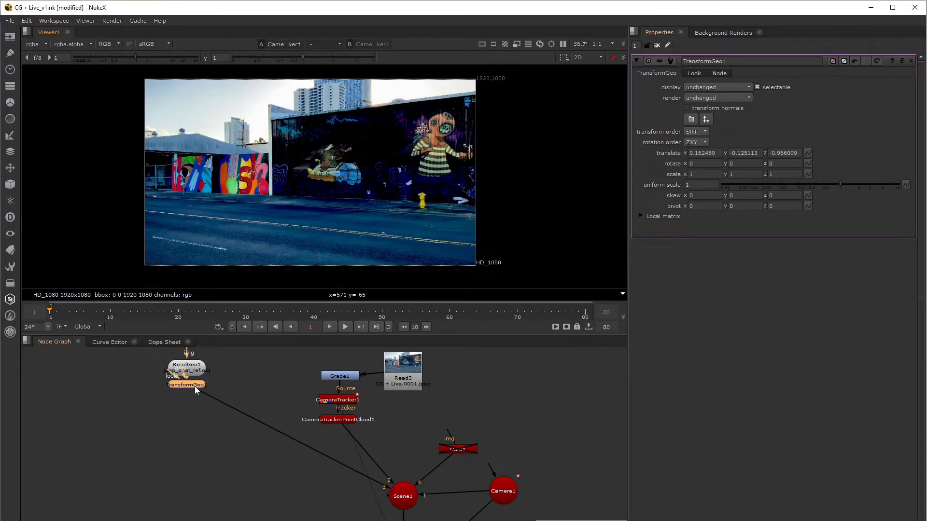
pyautogui.moveTo(209, 365); pyautogui.dragTo(216, 380, button='middle')
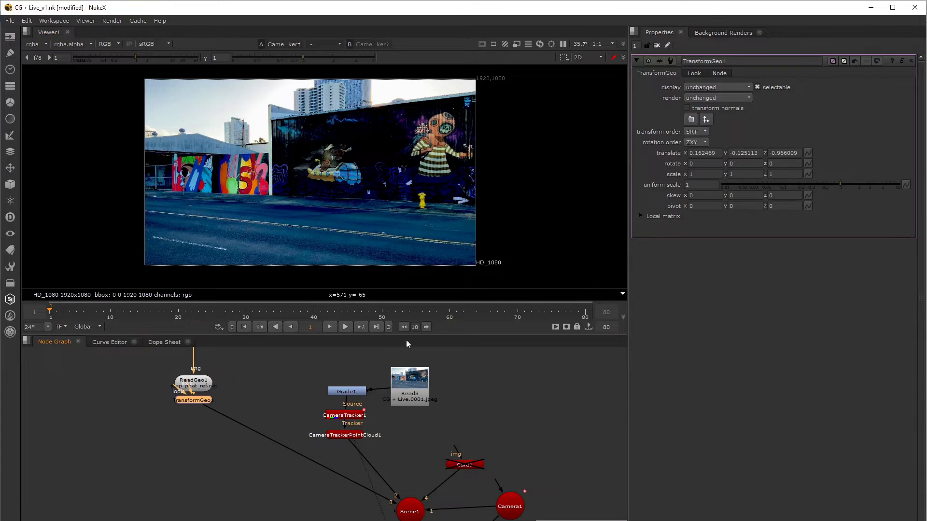
pyautogui.doubleClick(351, 415)
pyautogui.scroll(4, 375, 247)
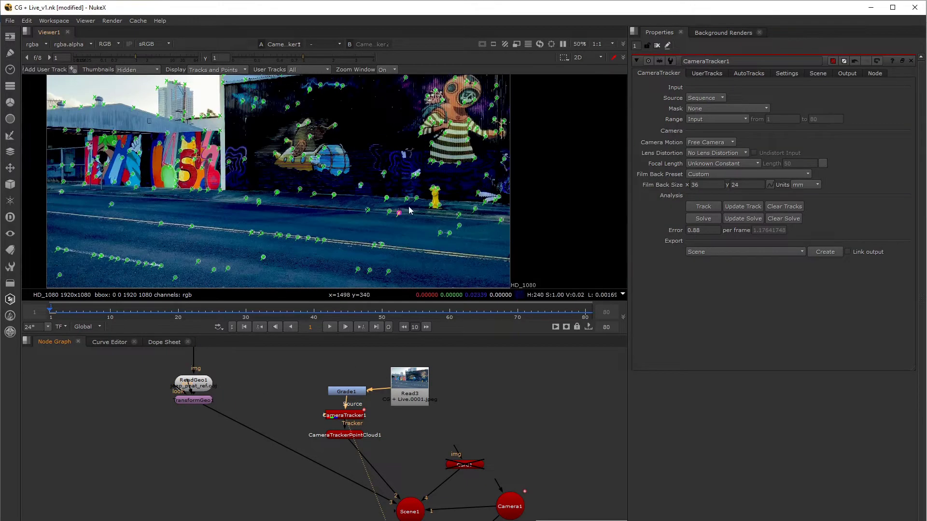
pyautogui.rightClick(393, 218)
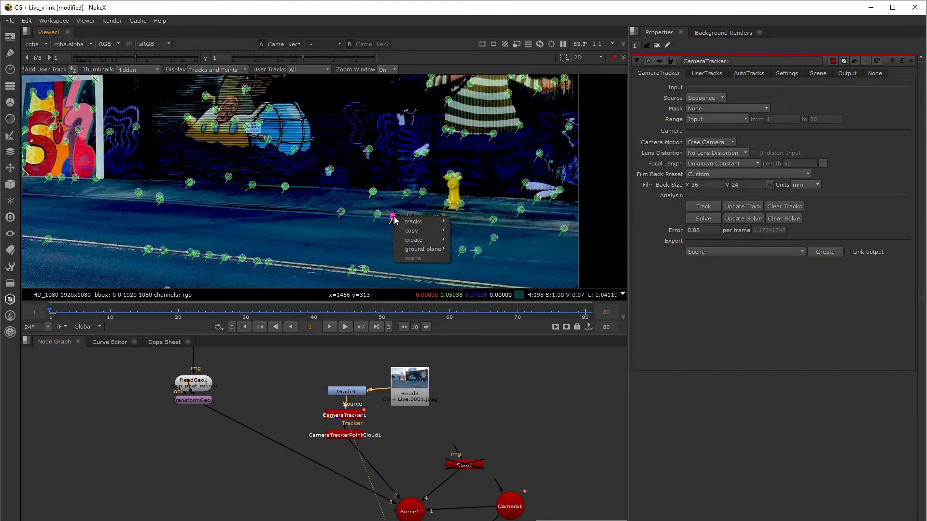
pyautogui.moveTo(412, 230)
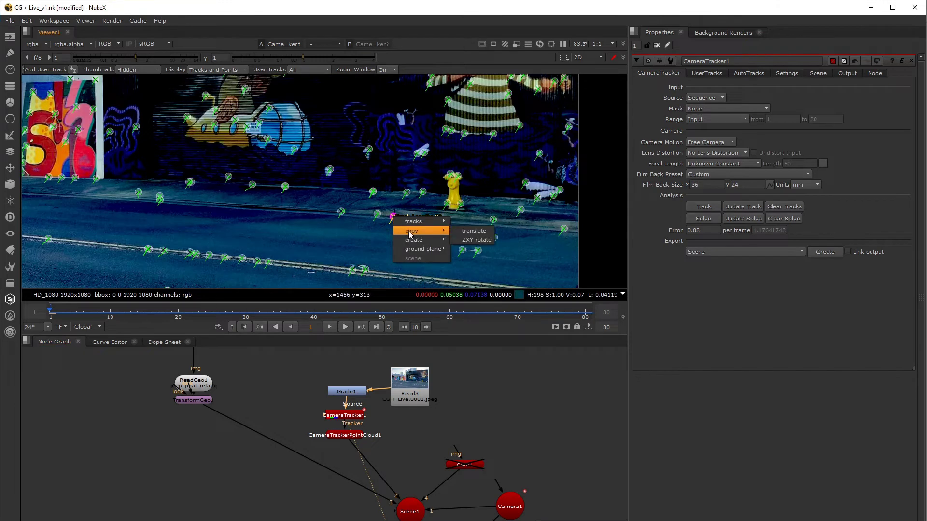
pyautogui.click(469, 246)
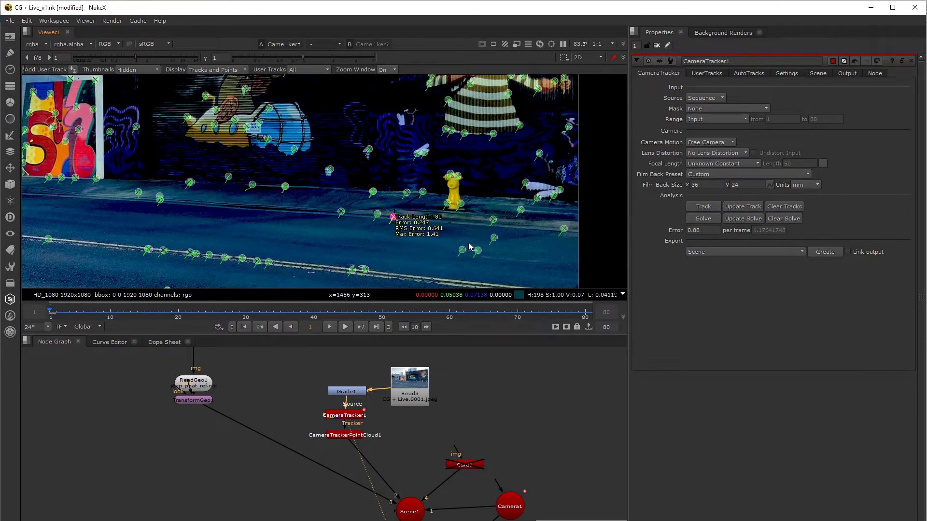
# Paste the copied ZXY rotation into the rotate values of TransformGeo1
pyautogui.doubleClick(193, 400)
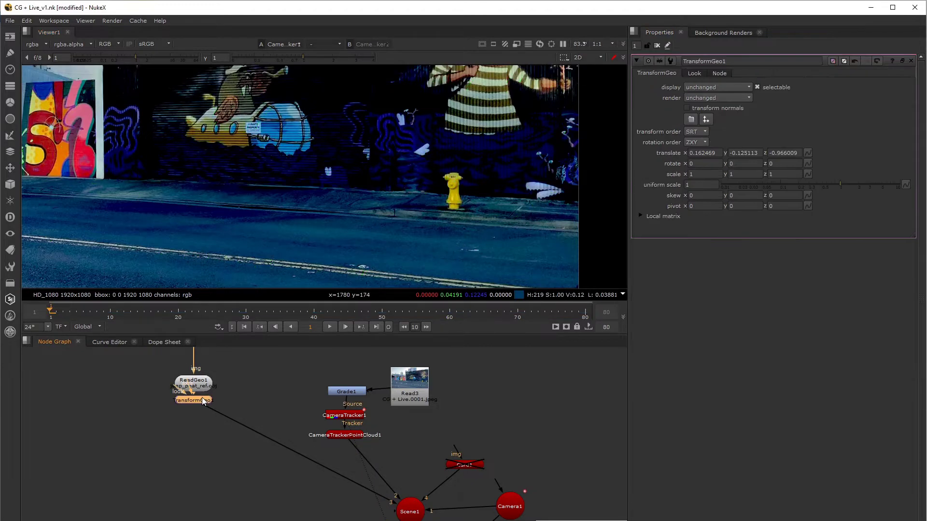
pyautogui.click(808, 163)
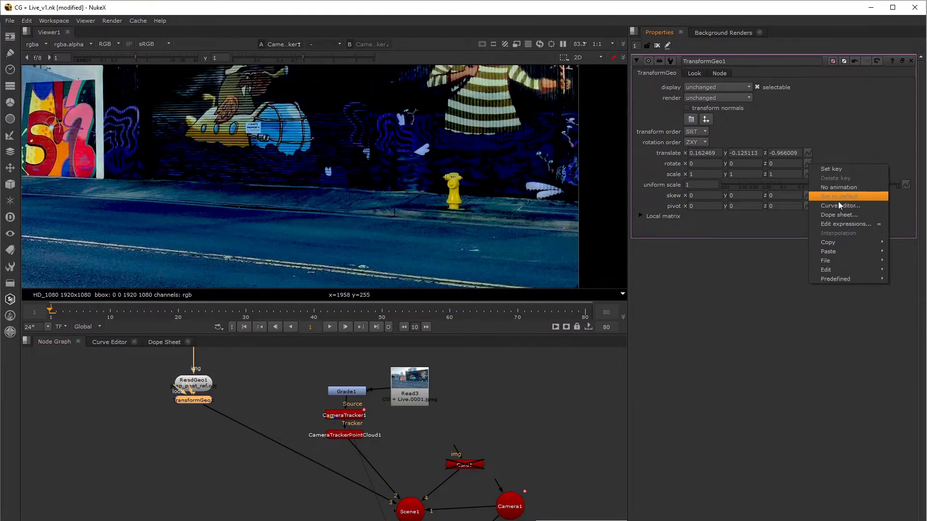
pyautogui.moveTo(833, 251)
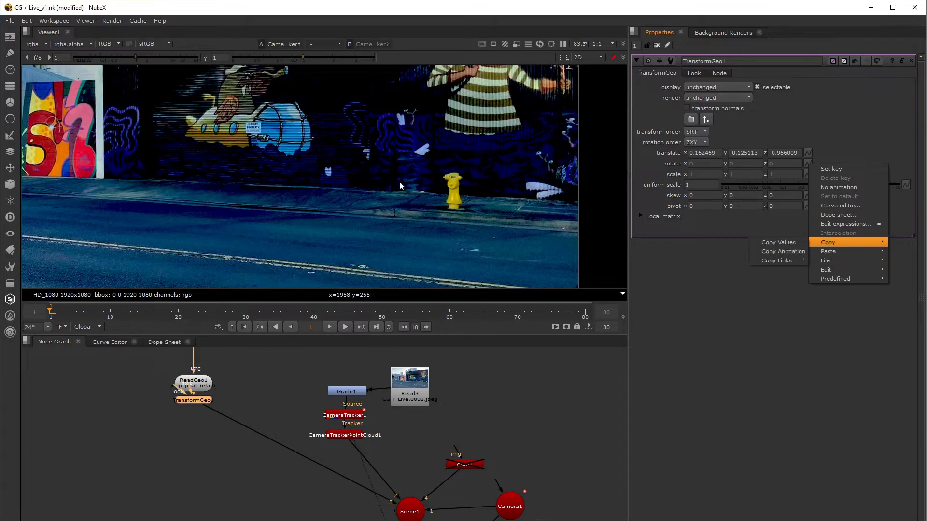
pyautogui.click(796, 250)
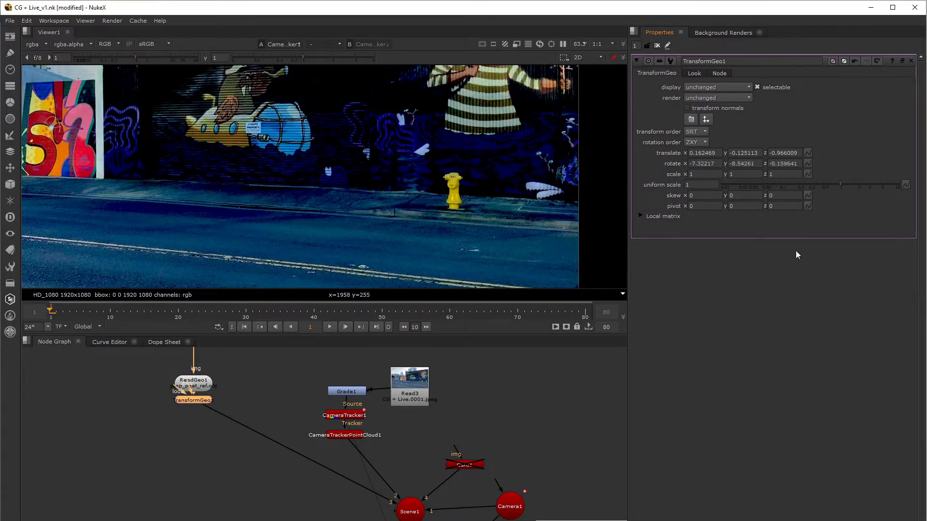
# Switch the viewer to 3D and orbit around the jeep to inspect its placement
pyautogui.scroll(-5, 262, 169)
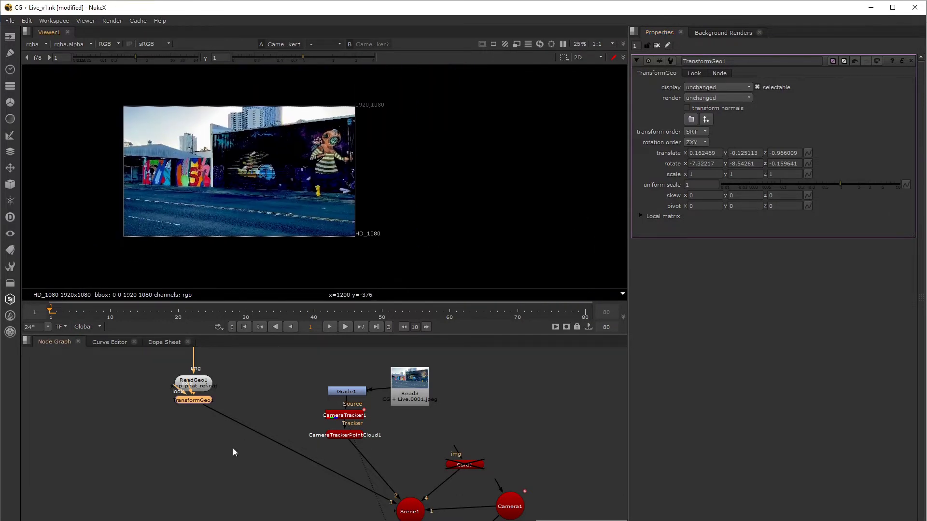
pyautogui.click(183, 403)
pyautogui.press('Tab')
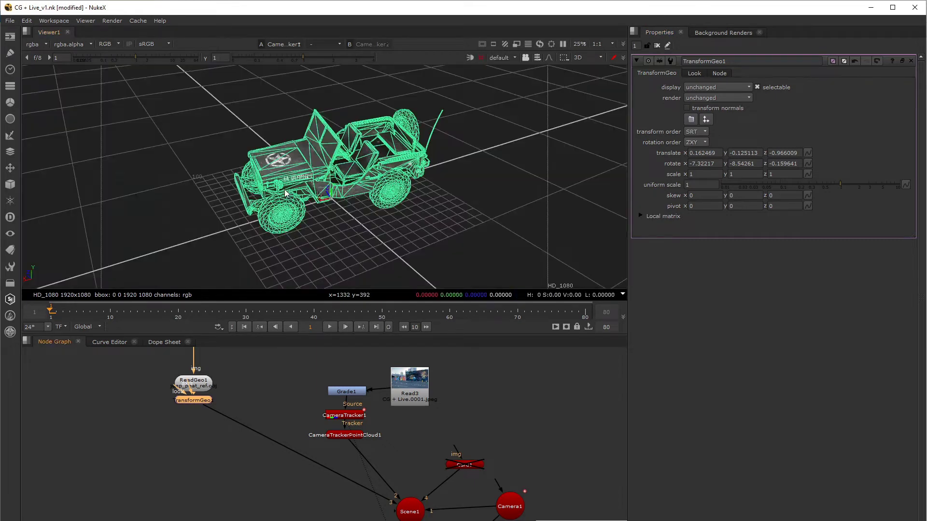
pyautogui.keyDown('alt'); pyautogui.moveTo(333, 238); pyautogui.dragTo(584, 188); pyautogui.keyUp('alt')
pyautogui.moveTo(467, 157); pyautogui.dragTo(554, 207, button='middle')
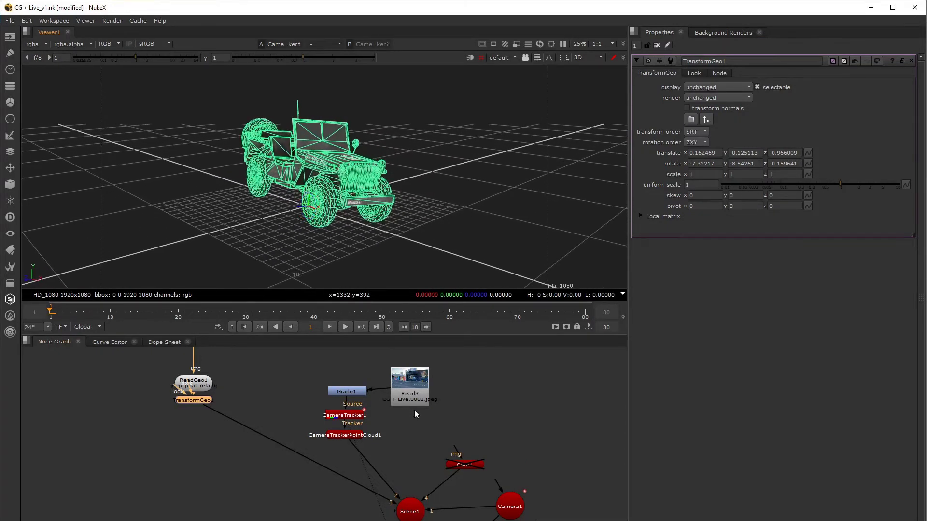
# Connect the viewer to Merge1 to check how the jeep sits over the footage
pyautogui.moveTo(407, 514); pyautogui.dragTo(352, 433, button='middle')
pyautogui.moveTo(357, 515); pyautogui.dragTo(392, 487, button='middle')
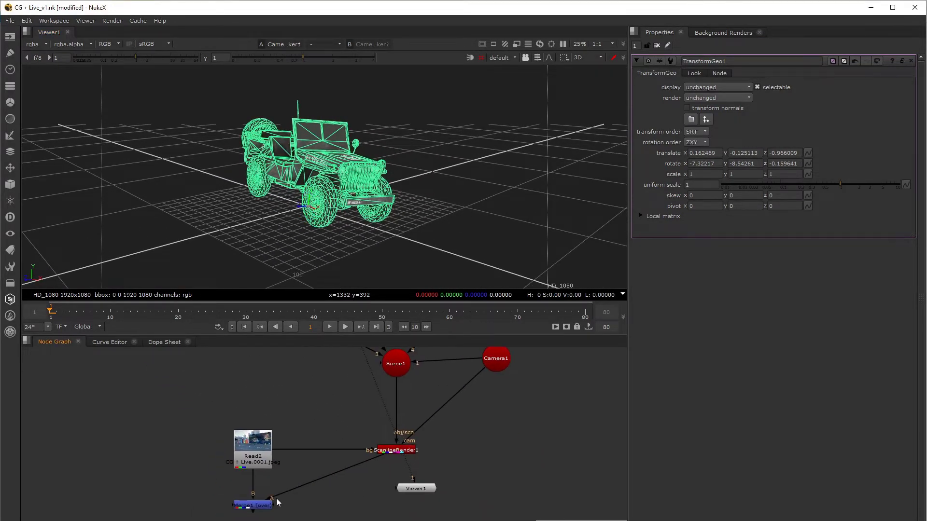
pyautogui.click(262, 504)
pyautogui.press('1')
pyautogui.scroll(2, 331, 170)
pyautogui.moveTo(210, 159); pyautogui.dragTo(361, 166, button='middle')
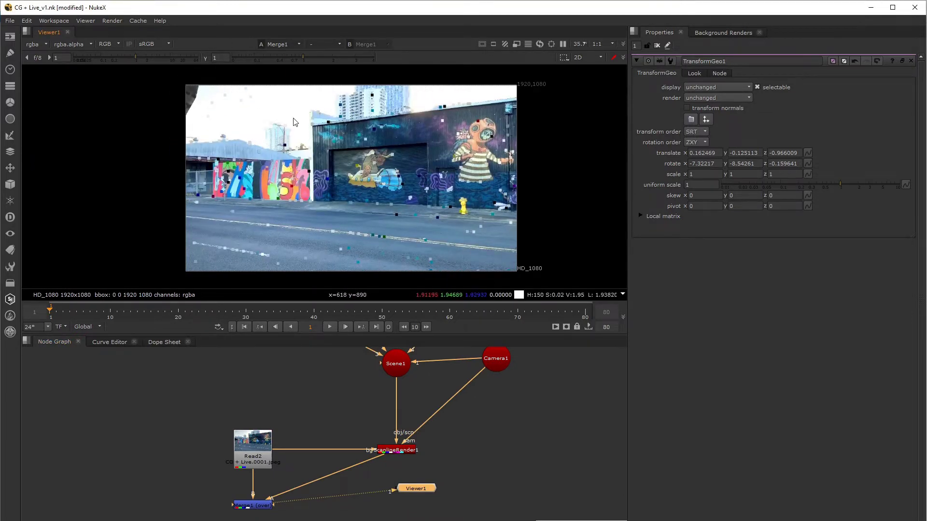
pyautogui.moveTo(289, 197); pyautogui.dragTo(246, 183, button='middle')
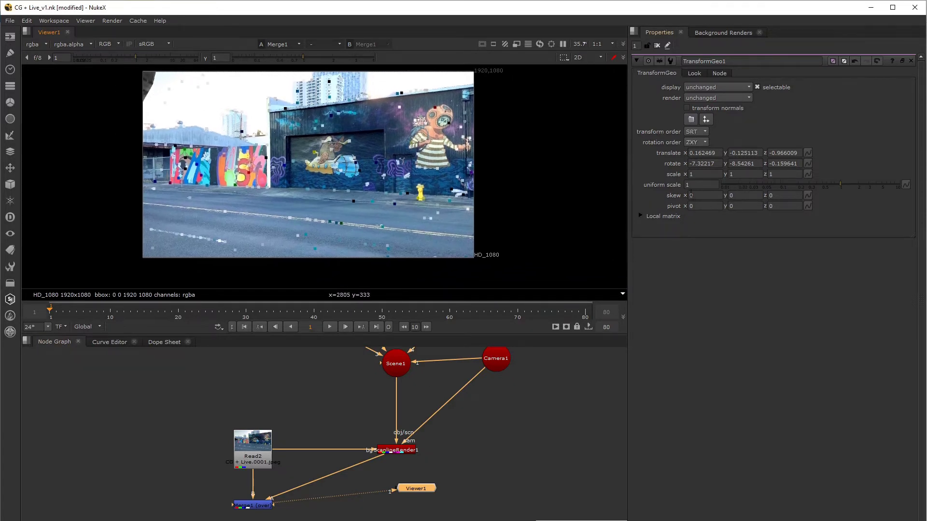
# Set TransformGeo1's uniform scale to 0.002 and check the jeep's size against the street up close
pyautogui.click(696, 185)
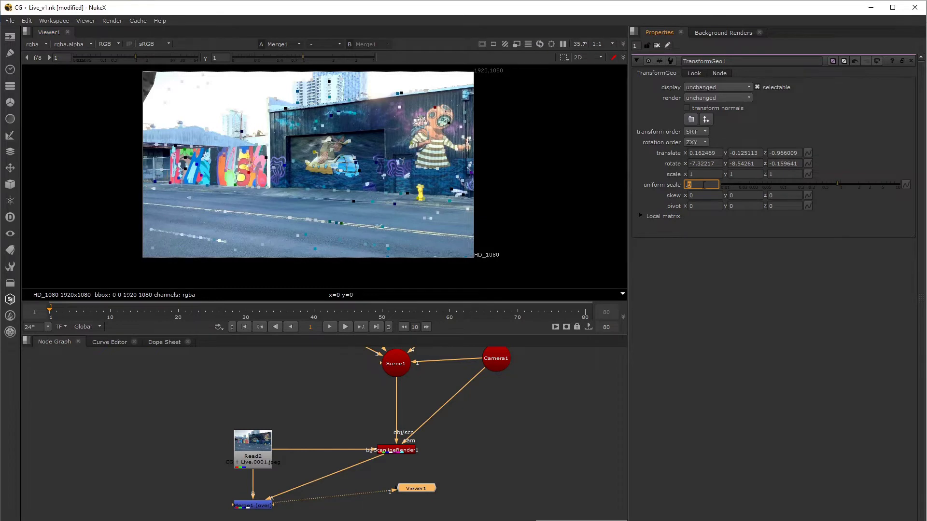
pyautogui.doubleClick(704, 185)
pyautogui.write('.1')
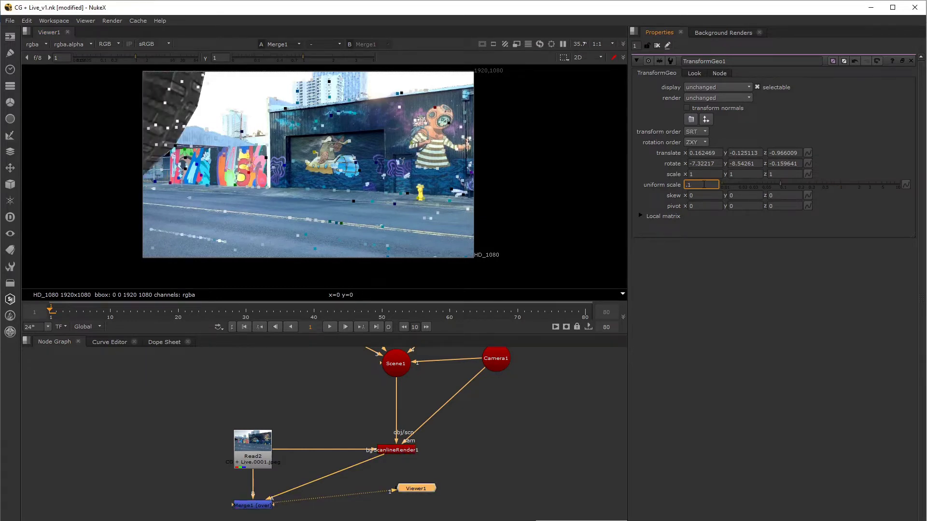
pyautogui.press('BackSpace')
pyautogui.write('03')
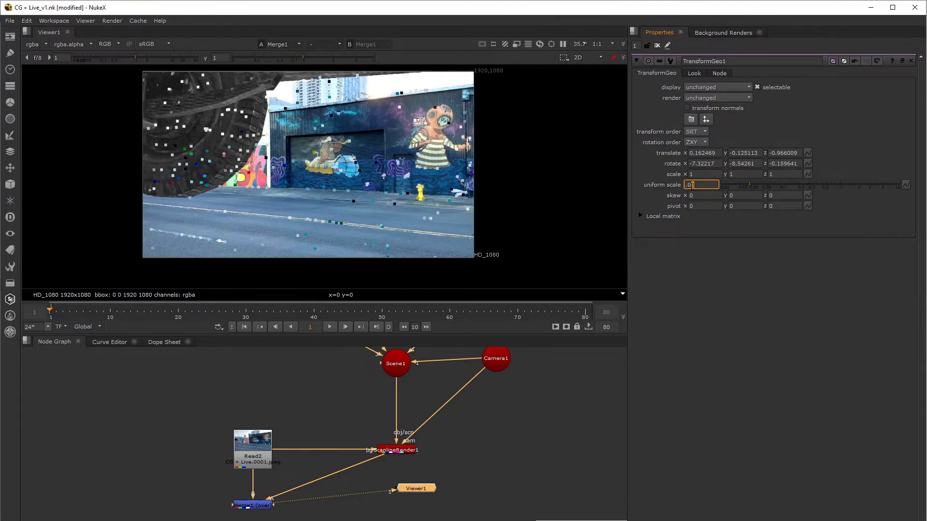
pyautogui.write('2')
pyautogui.press('Return')
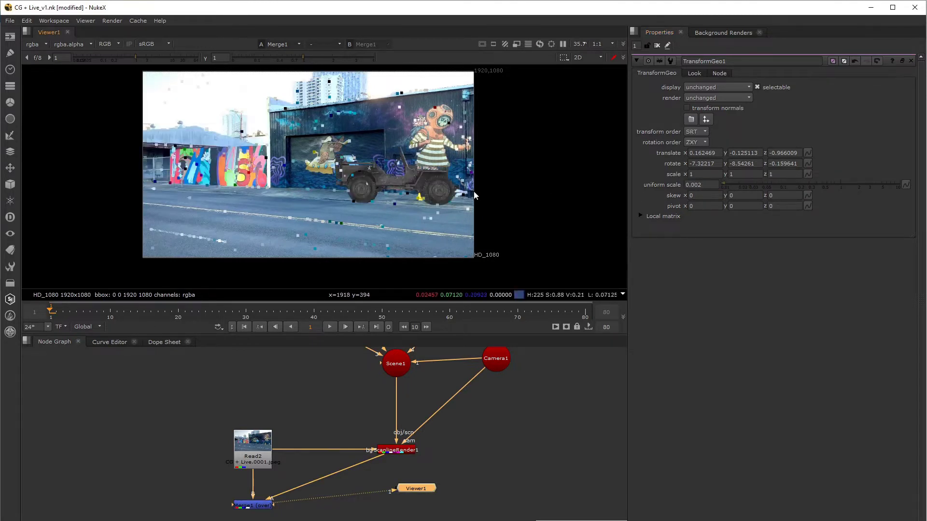
pyautogui.scroll(2, 452, 193)
pyautogui.scroll(2, 405, 179)
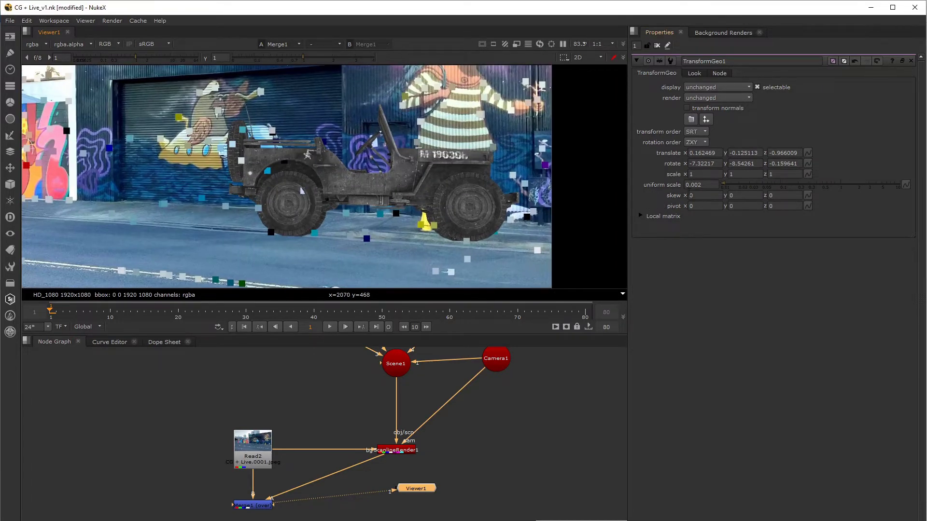
pyautogui.click(706, 184)
pyautogui.click(417, 204)
pyautogui.moveTo(554, 209); pyautogui.dragTo(523, 175, button='middle')
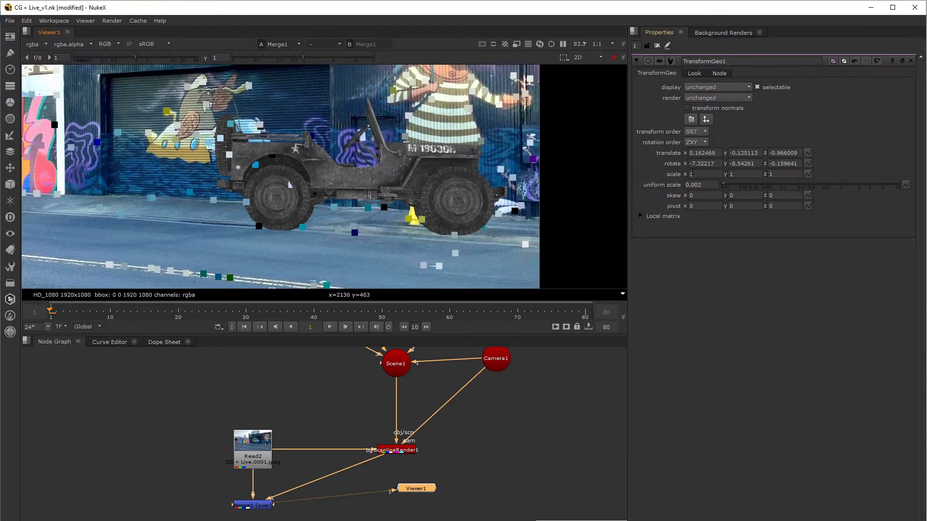
pyautogui.click(740, 154)
pyautogui.press('Down')
pyautogui.press('Up')
# Set the jeep's rotation in TransformGeo1 to -19.54261 in Y and -2.32217 in X
pyautogui.click(733, 164)
pyautogui.press('Up')
pyautogui.press('Up')
pyautogui.press('Up')
pyautogui.press('Up')
pyautogui.press('Up')
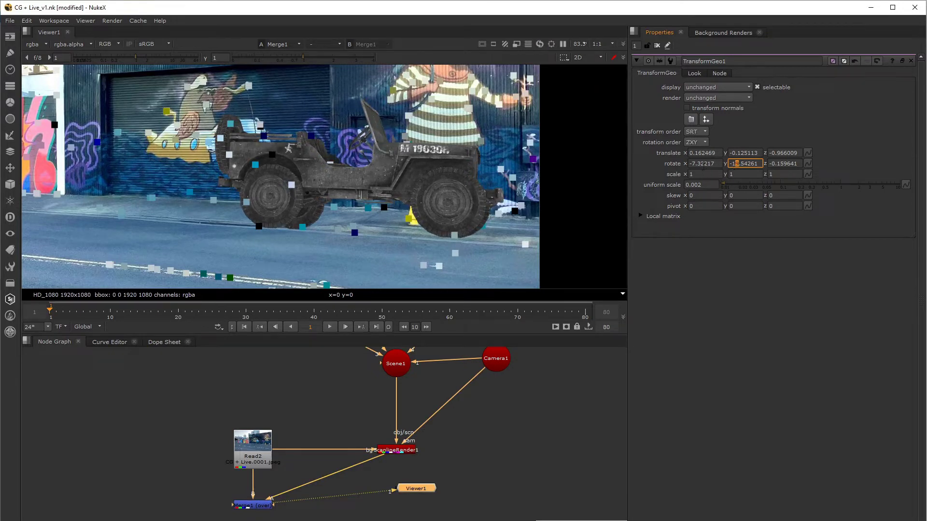
pyautogui.click(696, 163)
pyautogui.press('Up')
pyautogui.press('Up')
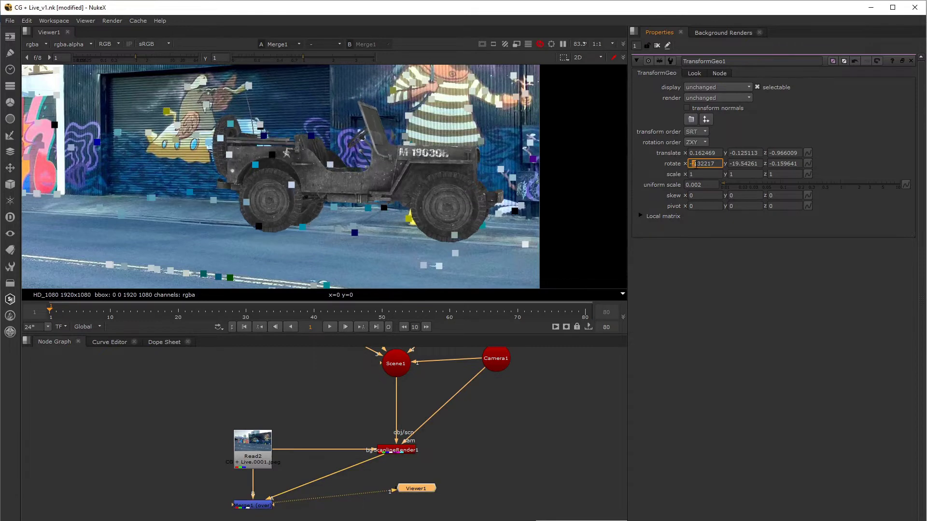
# Turn the jeep further by setting TransformGeo1's Y rotation to -29.54261
pyautogui.click(737, 164)
pyautogui.press('Down')
pyautogui.press('Down')
pyautogui.press('Down')
pyautogui.press('Down')
pyautogui.press('Down')
pyautogui.press('Down')
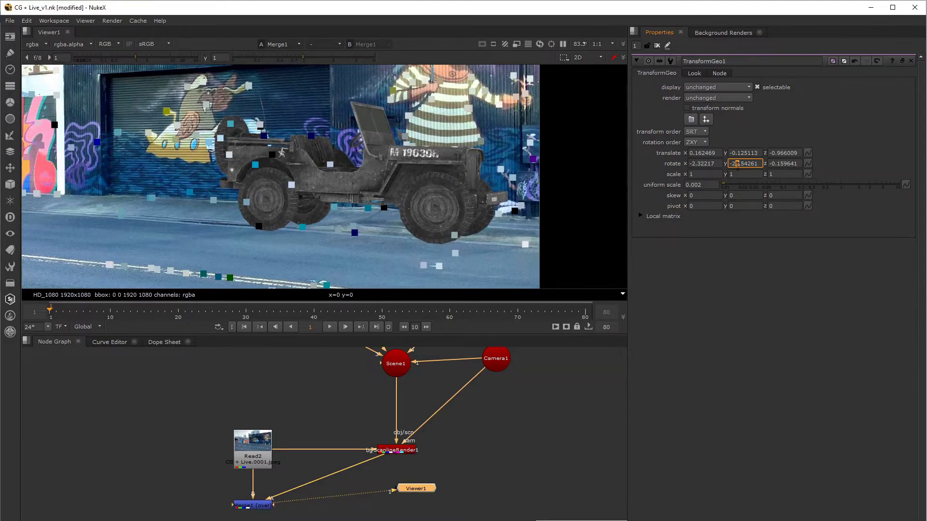
pyautogui.press('Down')
pyautogui.press('Down')
pyautogui.press('Down')
pyautogui.press('Down')
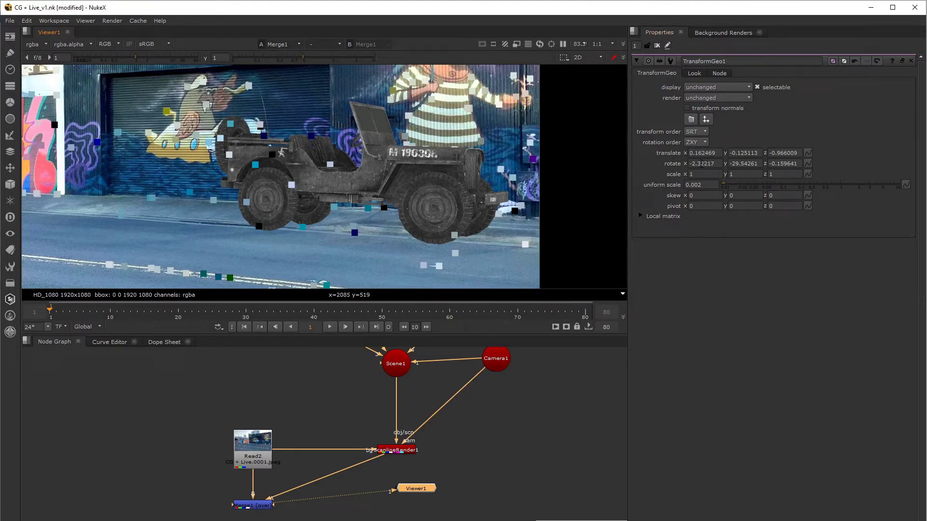
# Set the jeep's rotation in TransformGeo1 to -1.32217 in X and -34.54261 in Y
pyautogui.click(692, 164)
pyautogui.press('Up')
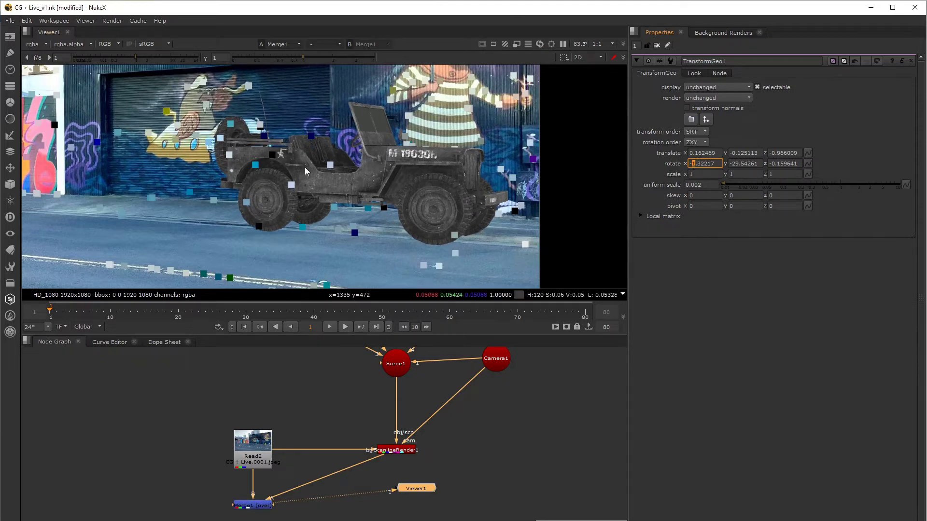
pyautogui.scroll(-1, 358, 176)
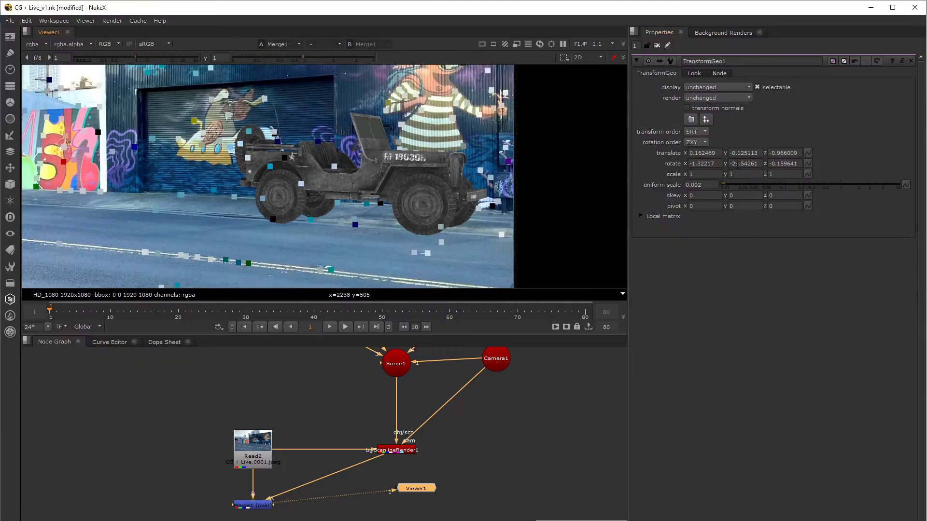
pyautogui.click(736, 164)
pyautogui.press('Down')
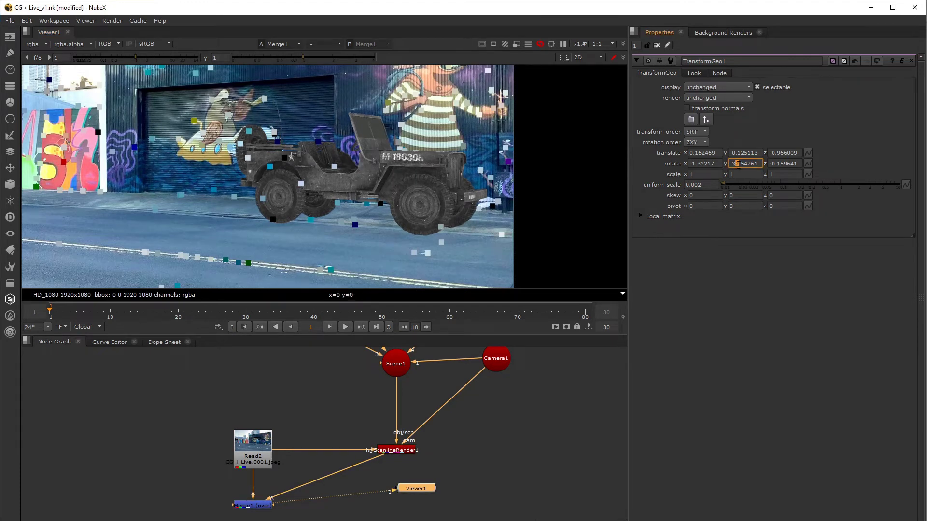
pyautogui.press('Down')
pyautogui.press('Down')
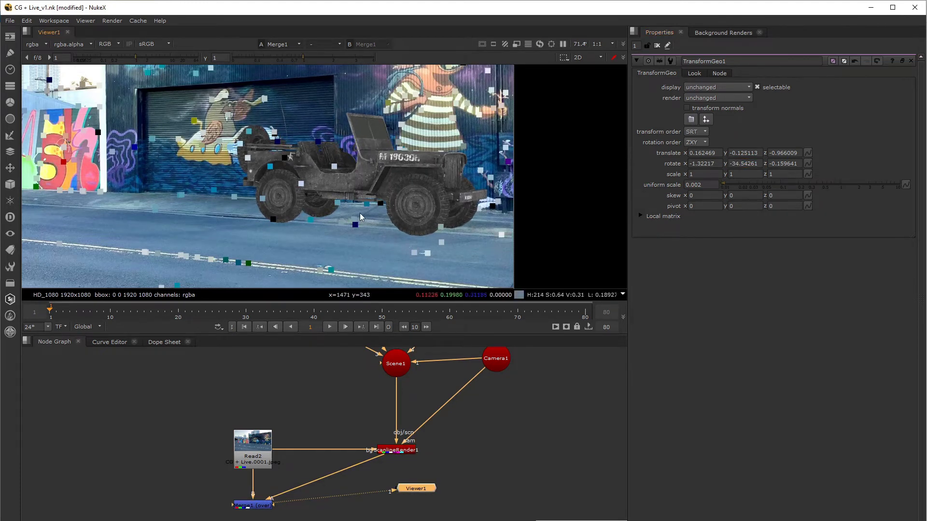
pyautogui.click(705, 186)
pyautogui.write('1')
pyautogui.press('BackSpace')
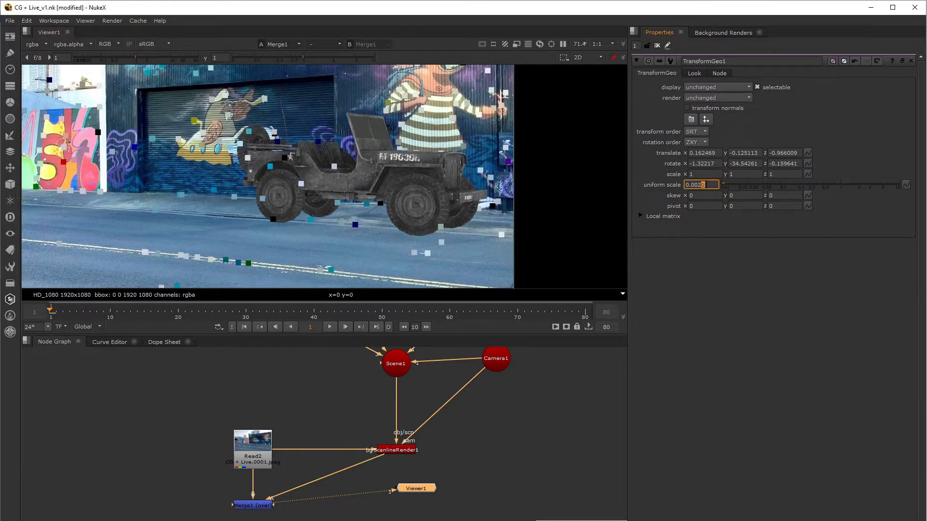
# Compare the original Read2 footage with the Merge1 composite by alternating the two in the viewer
pyautogui.scroll(-3, 358, 223)
pyautogui.moveTo(373, 221); pyautogui.dragTo(407, 214, button='middle')
pyautogui.moveTo(407, 481); pyautogui.dragTo(410, 459, button='middle')
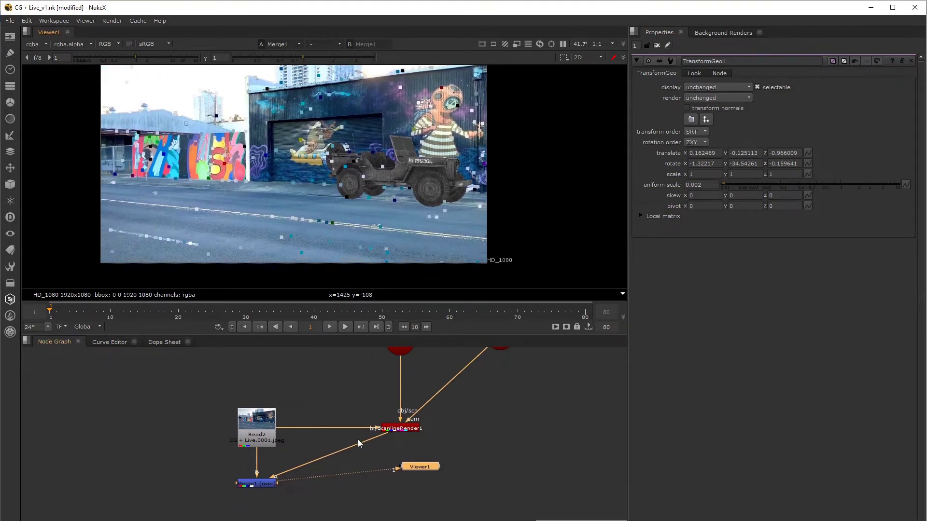
pyautogui.click(388, 429)
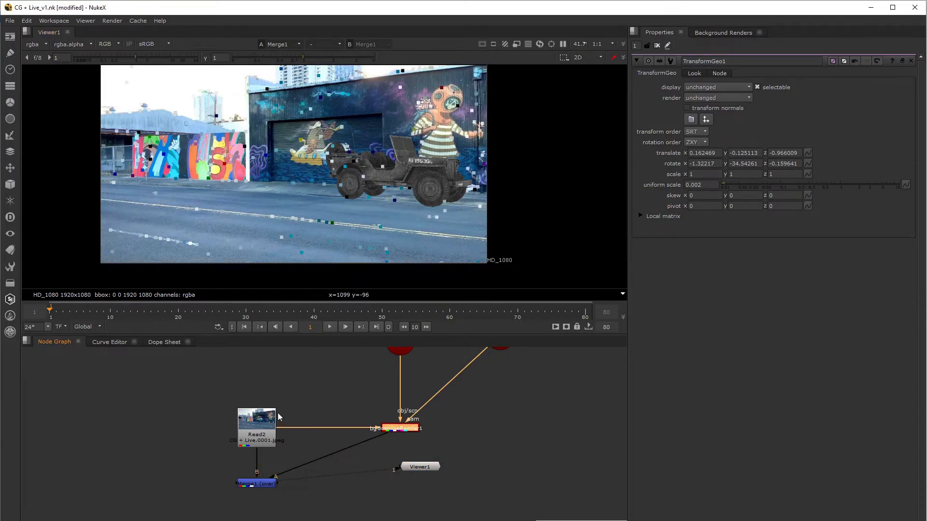
pyautogui.click(260, 422)
pyautogui.press('1')
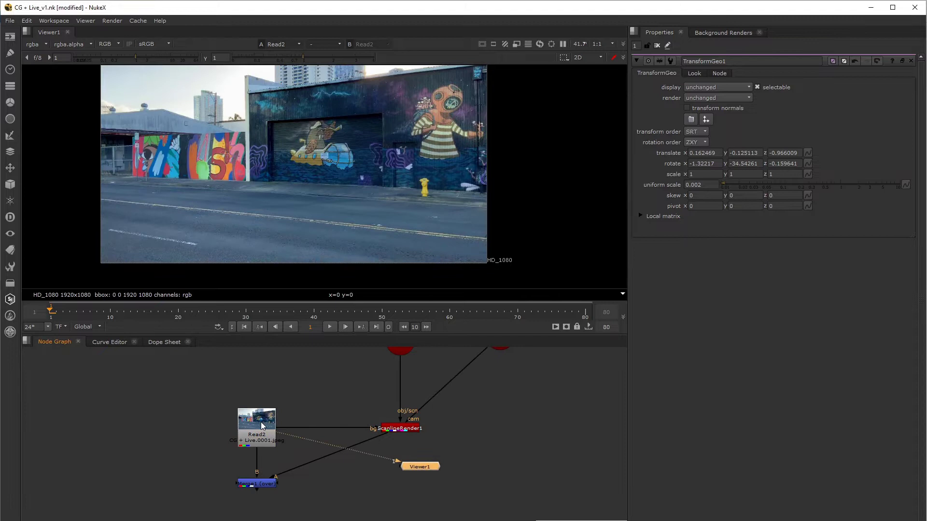
pyautogui.click(259, 485)
pyautogui.press('2')
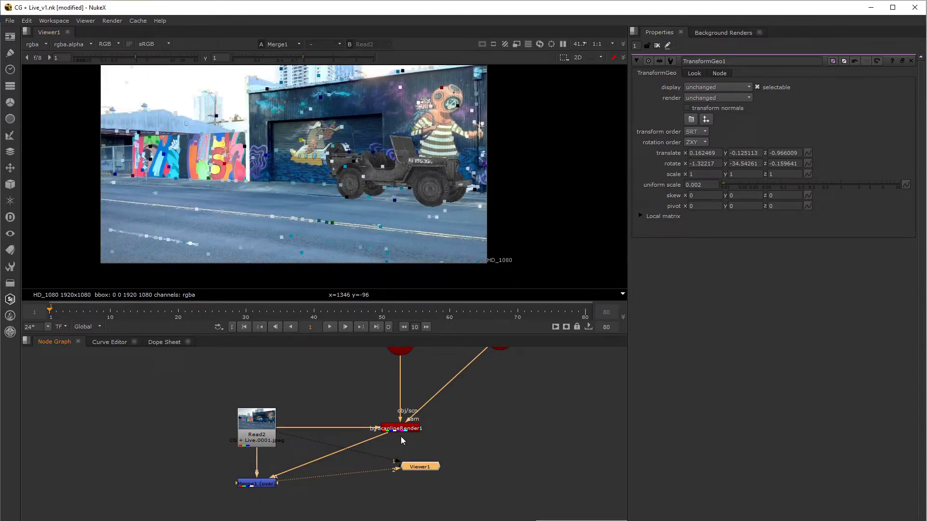
pyautogui.press('1')
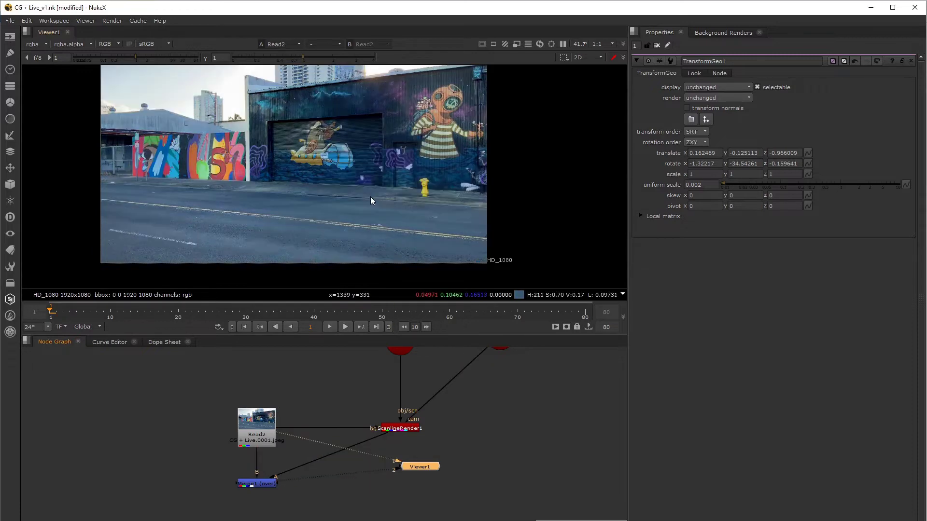
pyautogui.press('2')
pyautogui.press('1')
pyautogui.press('2')
pyautogui.press('1')
pyautogui.press('2')
pyautogui.press('1')
pyautogui.press('2')
# Insert a Premult node between ScanlineRender1 and Merge1 and space it slightly below the render node
pyautogui.click(410, 430)
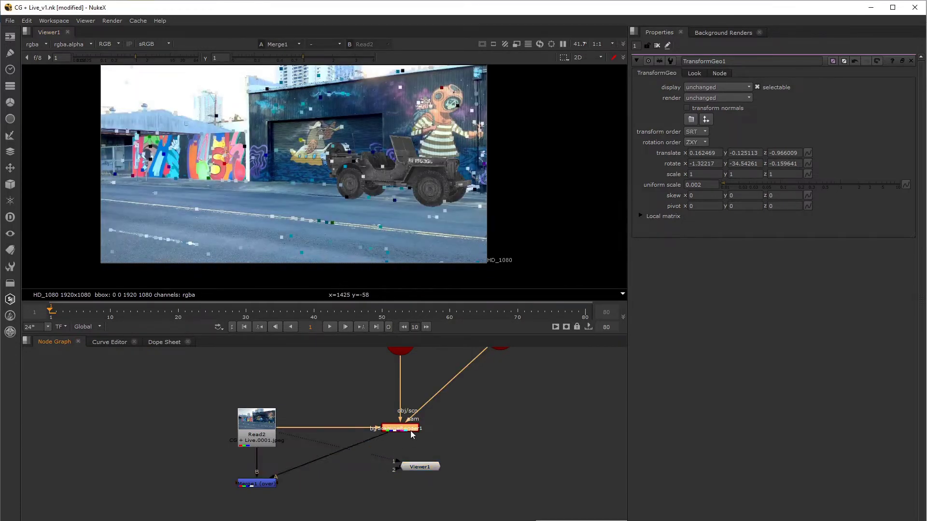
pyautogui.press('Tab')
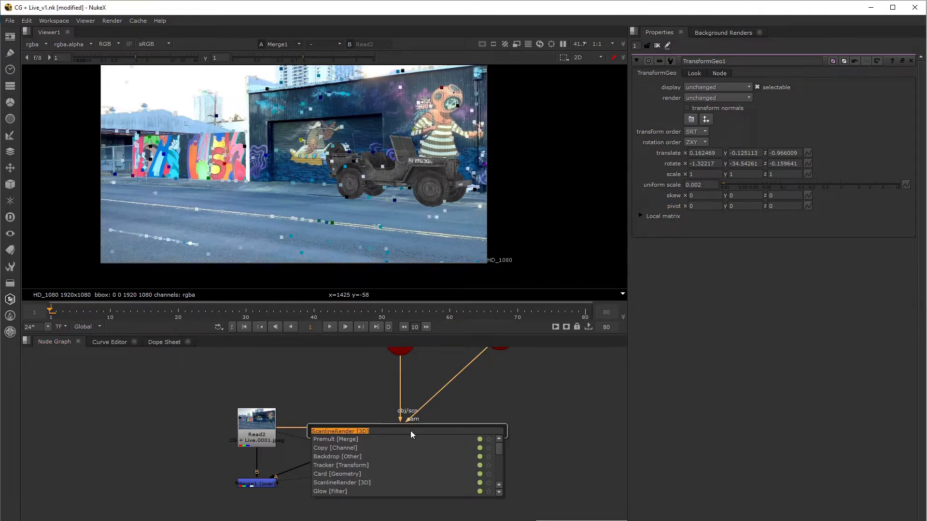
pyautogui.write('premult')
pyautogui.press('Return')
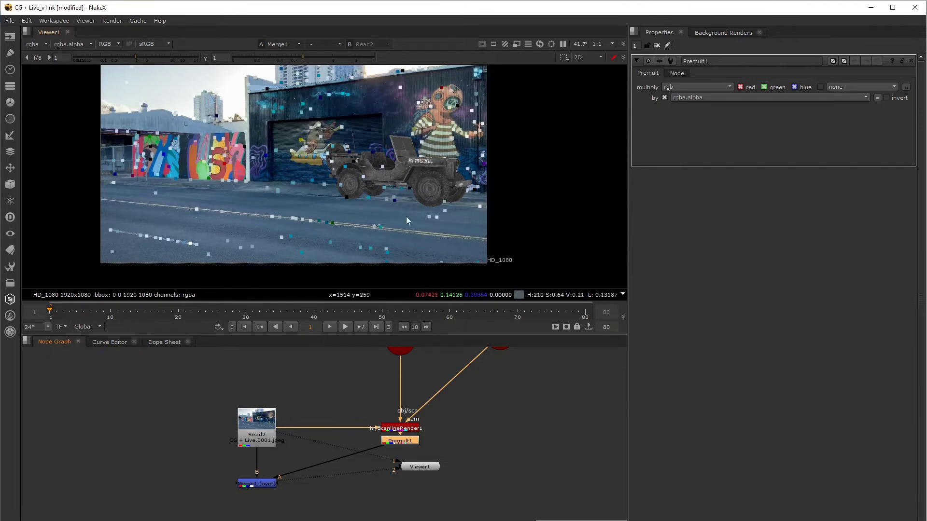
pyautogui.moveTo(391, 441); pyautogui.dragTo(391, 447)
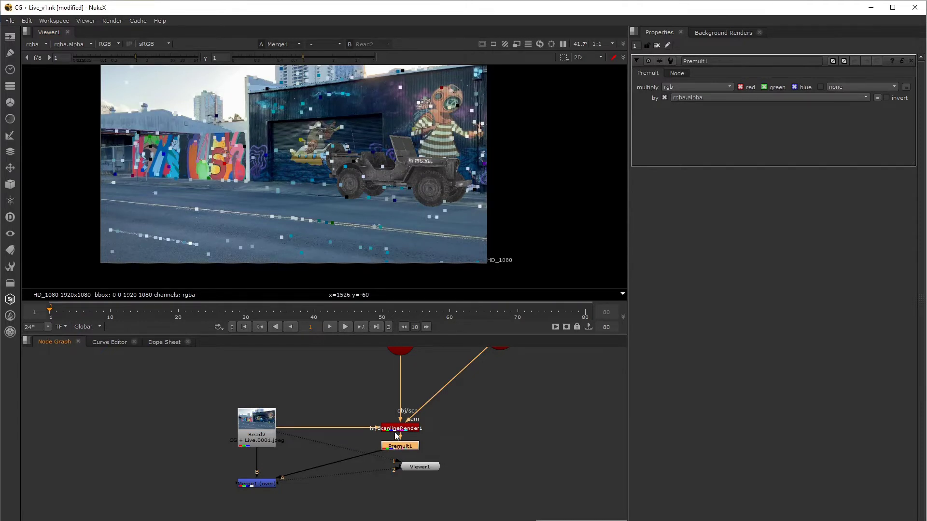
# View the Premult1 output on its own, followed by the Merge1 composite
pyautogui.press('1')
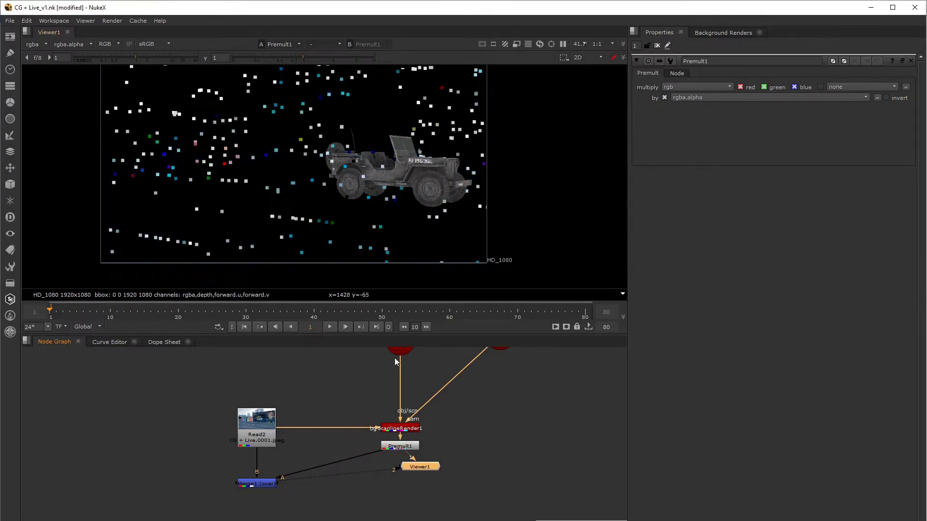
pyautogui.click(267, 481)
pyautogui.press('1')
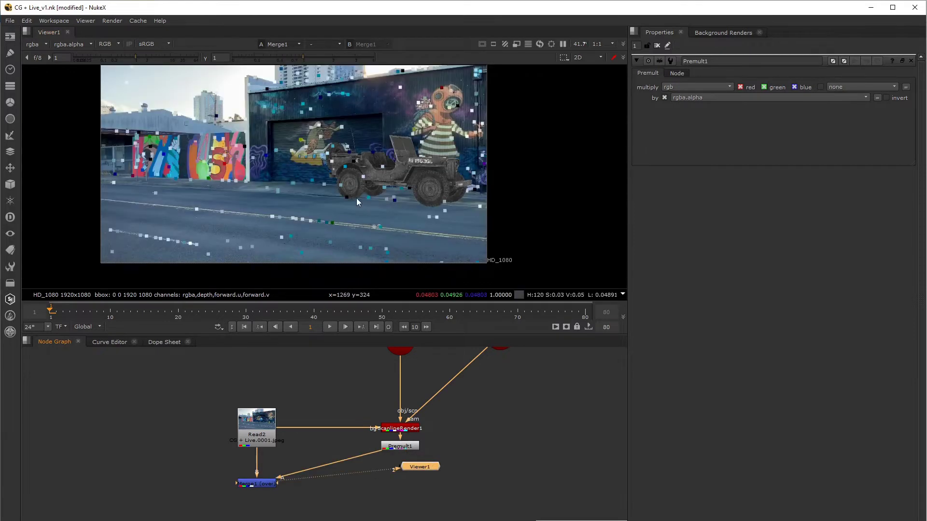
# Disable the CameraTrackerPointCloud1 node to hide the tracking points in the composite
pyautogui.scroll(-3, 355, 460)
pyautogui.moveTo(375, 351); pyautogui.dragTo(378, 449, button='middle')
pyautogui.scroll(6, 353, 452)
pyautogui.click(343, 464)
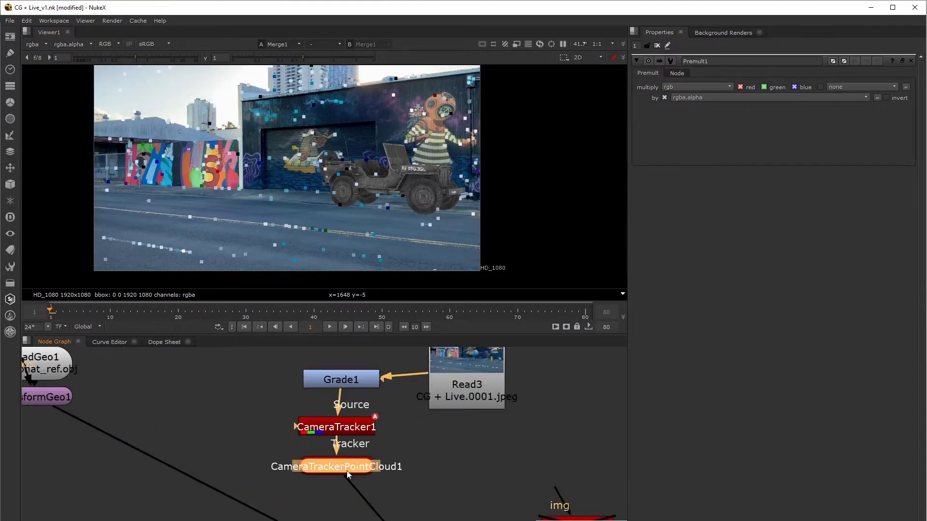
pyautogui.press('d')
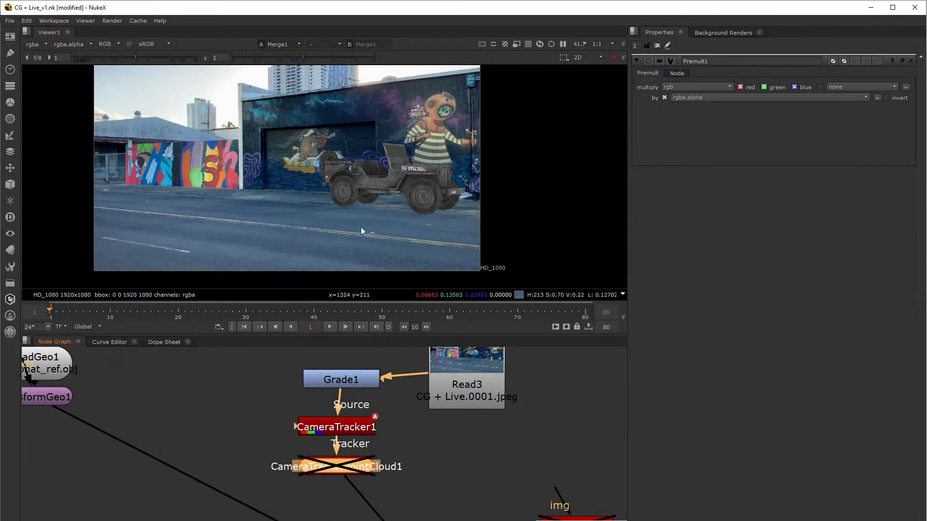
pyautogui.scroll(-2, 361, 217)
pyautogui.moveTo(360, 211)
pyautogui.mouseDown(button='middle')
pyautogui.moveTo(378, 172)
pyautogui.moveTo(369, 222)
pyautogui.mouseUp(button='middle')
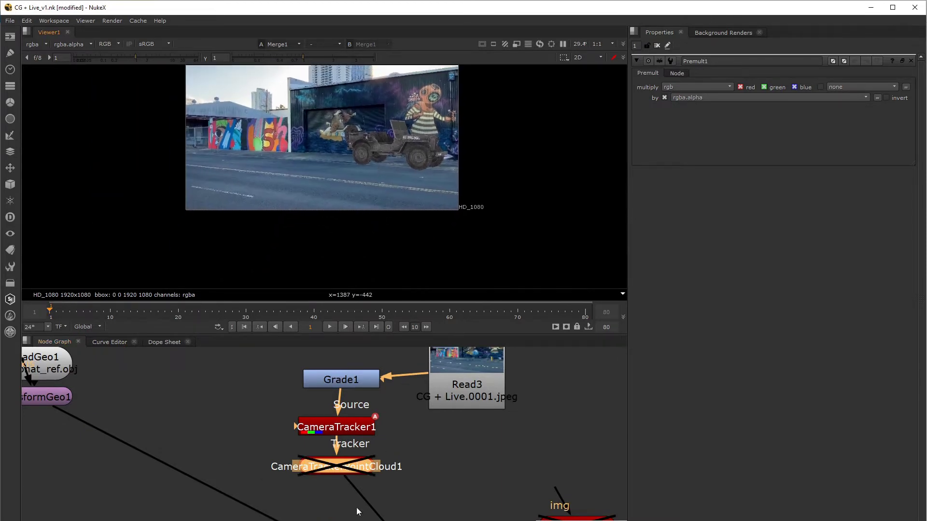
# Add a Light node connected to Scene1 and set its light type to spot
pyautogui.scroll(-3, 358, 510)
pyautogui.moveTo(363, 500); pyautogui.dragTo(384, 347, button='middle')
pyautogui.moveTo(402, 473); pyautogui.dragTo(389, 469, button='middle')
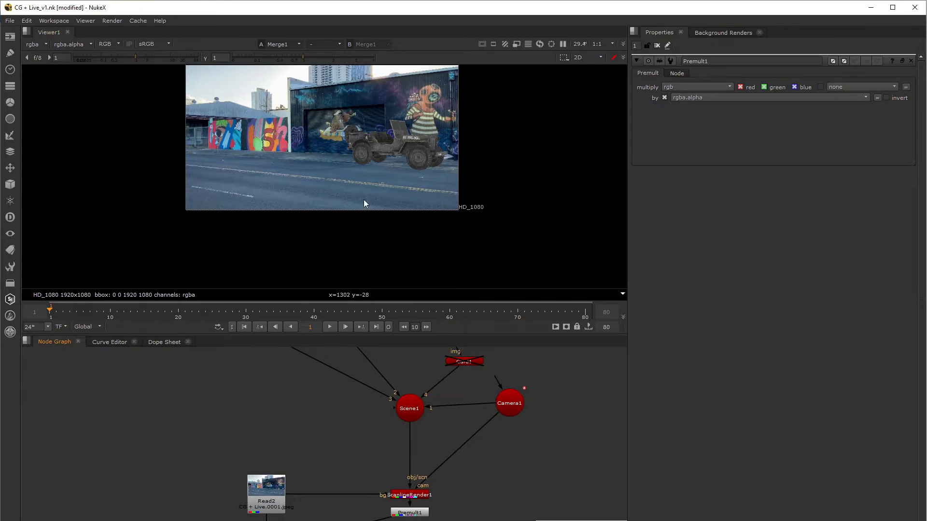
pyautogui.scroll(2, 432, 142)
pyautogui.scroll(2, 428, 153)
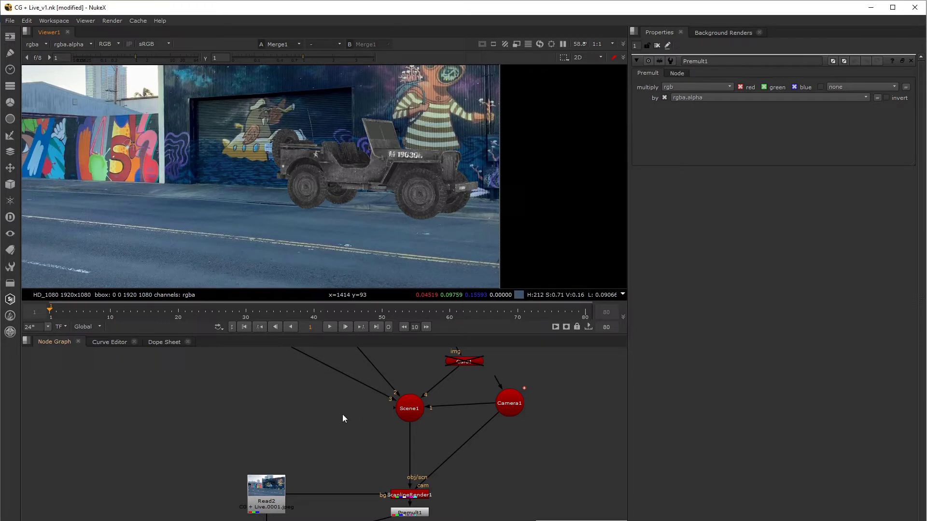
pyautogui.press('Tab')
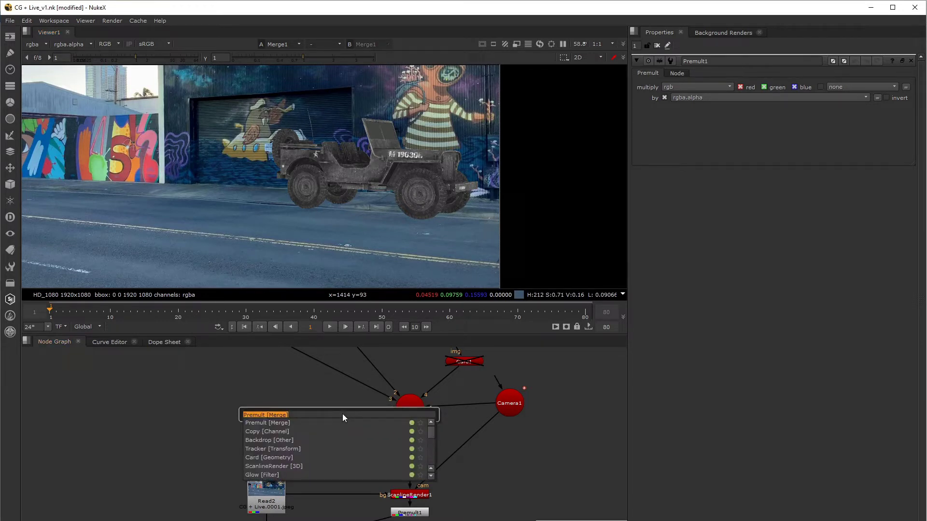
pyautogui.write('light [Lights')
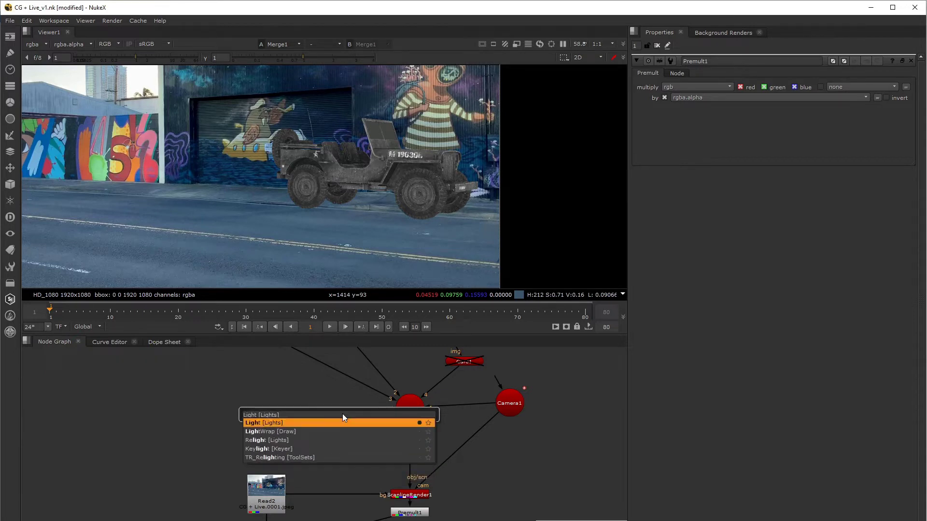
pyautogui.press('Return')
pyautogui.moveTo(395, 410); pyautogui.dragTo(326, 410)
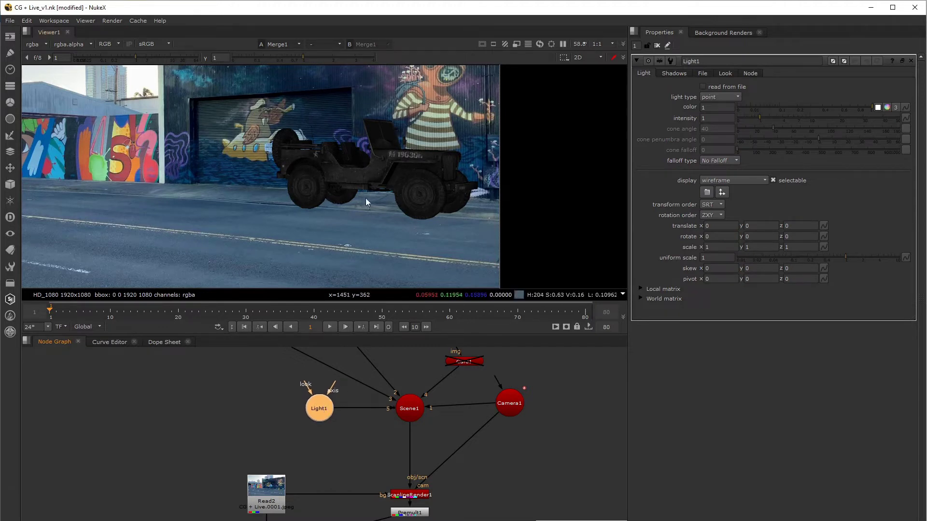
pyautogui.click(708, 97)
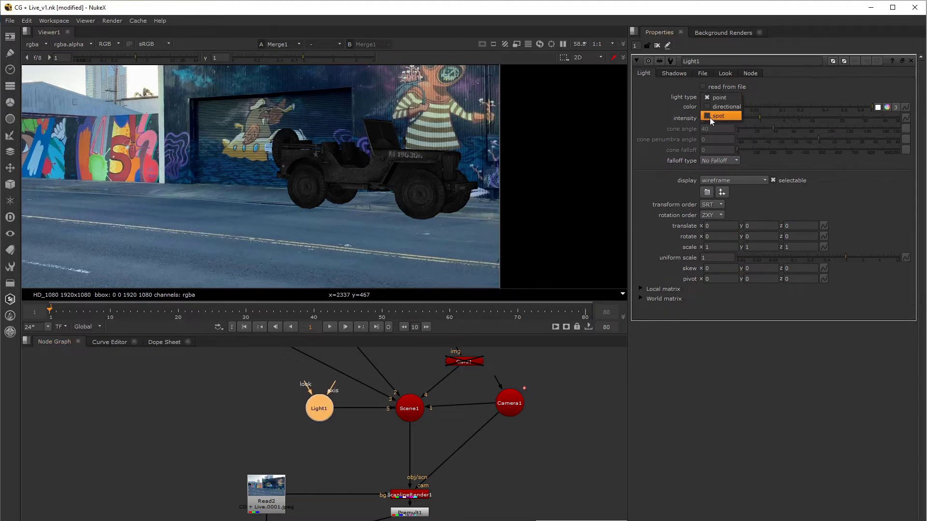
pyautogui.click(709, 117)
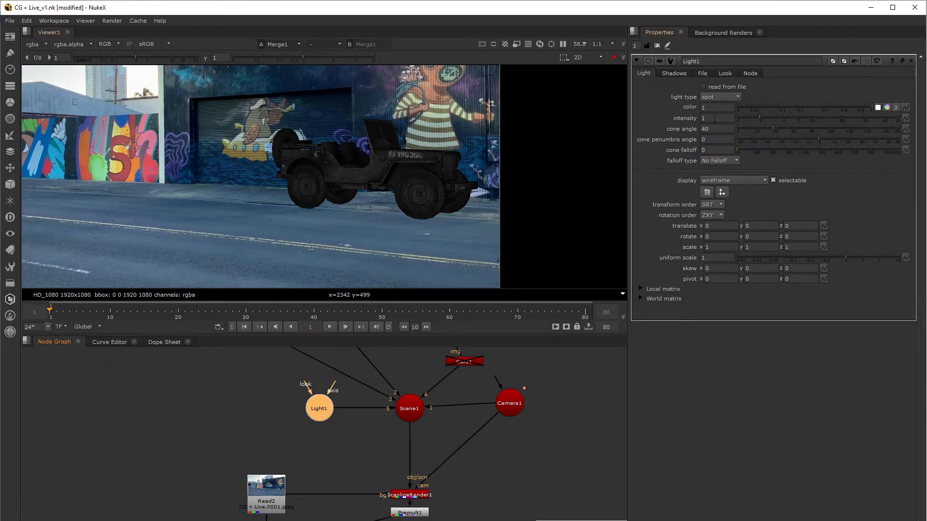
# Locate the jeep geometry and camera in the 3D view and open the ReadGeo1 properties
pyautogui.press('Tab')
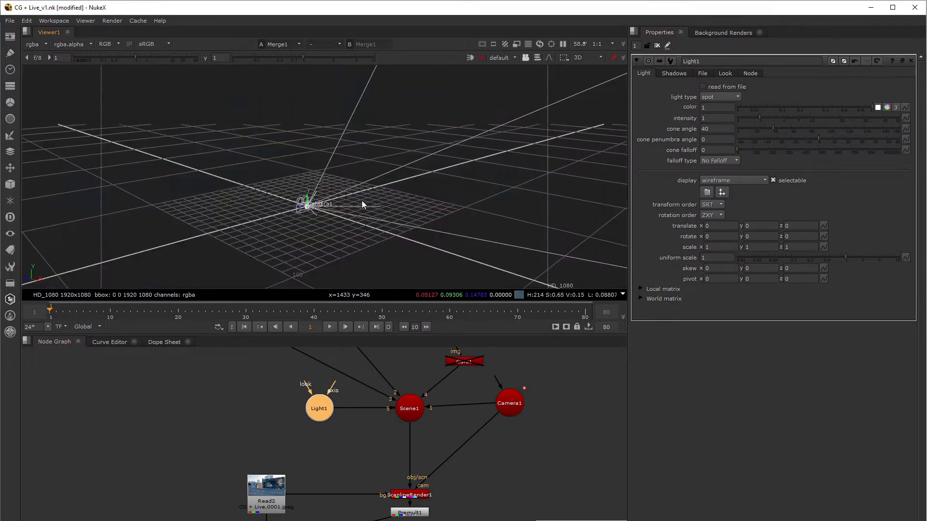
pyautogui.scroll(3, 376, 222)
pyautogui.scroll(3, 342, 214)
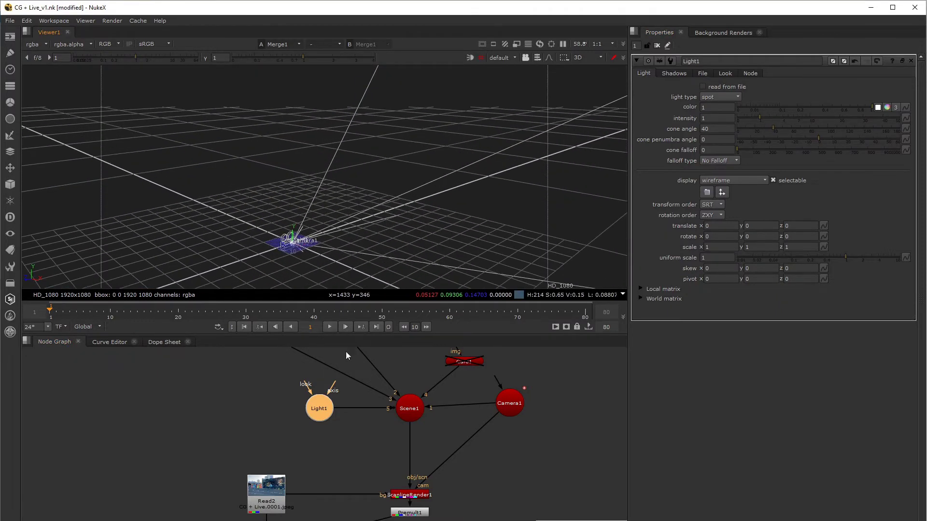
pyautogui.scroll(-4, 413, 476)
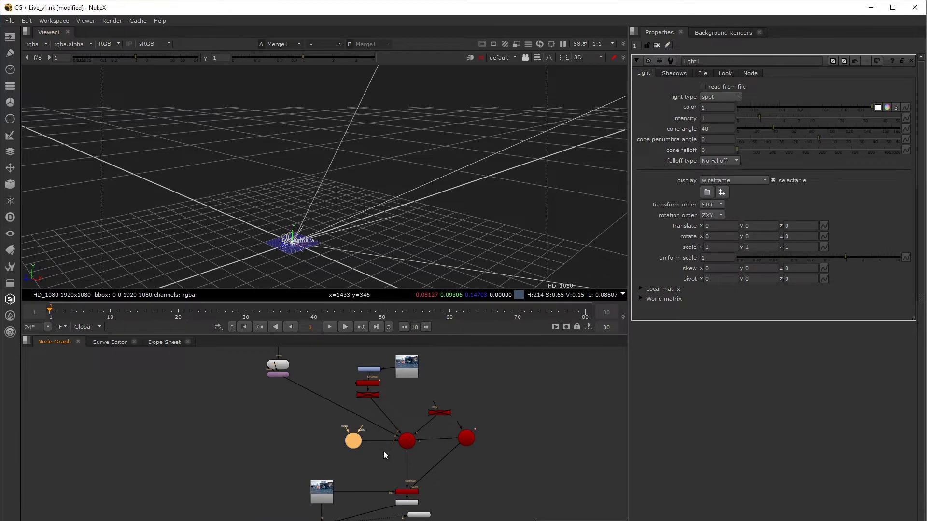
pyautogui.scroll(-3, 329, 414)
pyautogui.scroll(2, 329, 414)
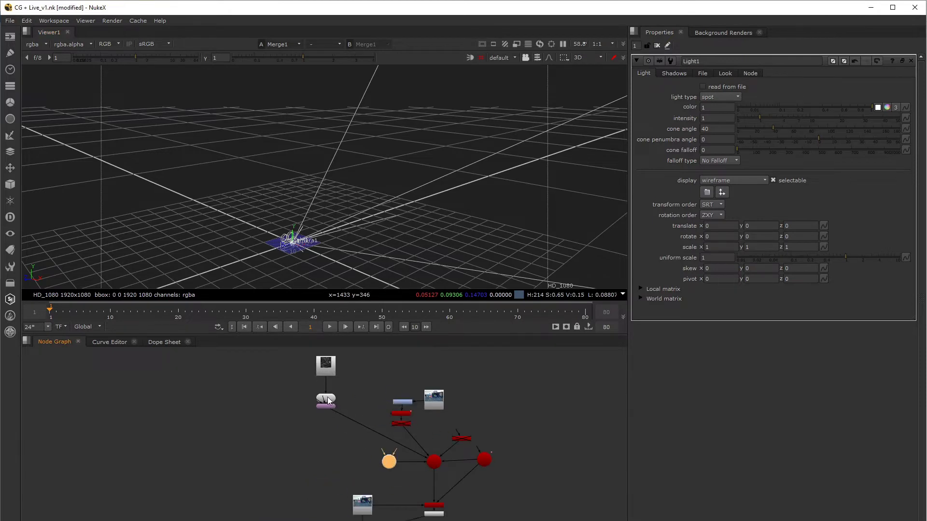
pyautogui.click(327, 400)
pyautogui.scroll(3, 273, 247)
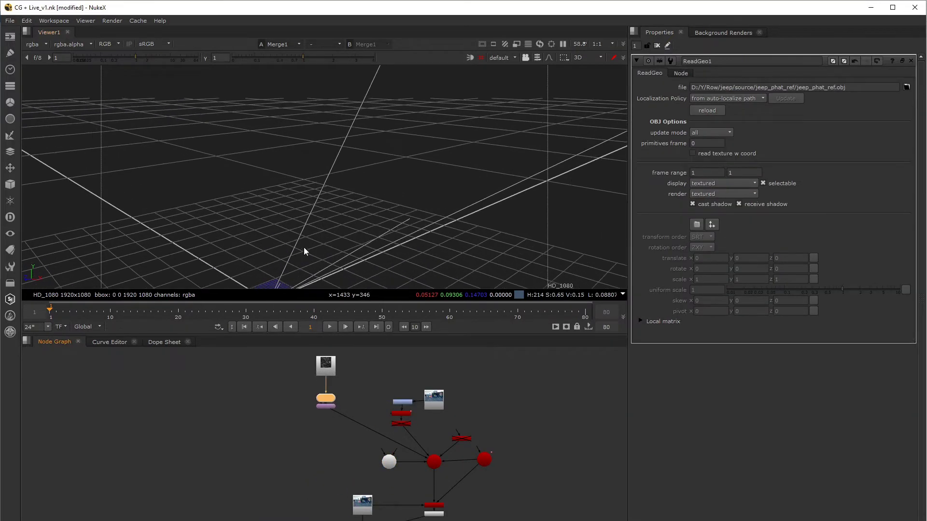
pyautogui.moveTo(329, 244); pyautogui.dragTo(319, 197, button='middle')
pyautogui.scroll(3, 280, 256)
pyautogui.keyDown('ctrl'); pyautogui.moveTo(282, 255); pyautogui.dragTo(373, 284); pyautogui.keyUp('ctrl')
# Raise Light1 in the 3D view to a Y translation of about 2.3
pyautogui.click(389, 462)
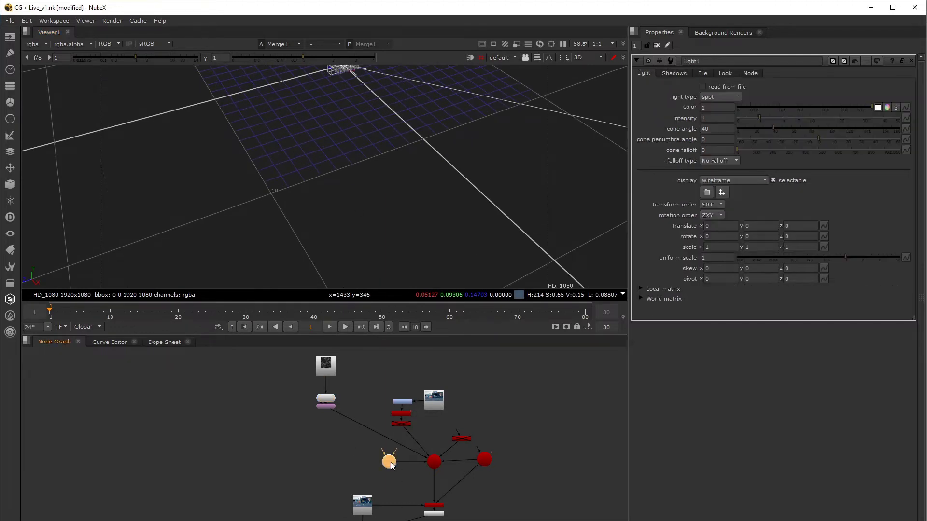
pyautogui.keyDown('ctrl'); pyautogui.moveTo(369, 101); pyautogui.dragTo(353, 144); pyautogui.keyUp('ctrl')
pyautogui.scroll(5, 358, 156)
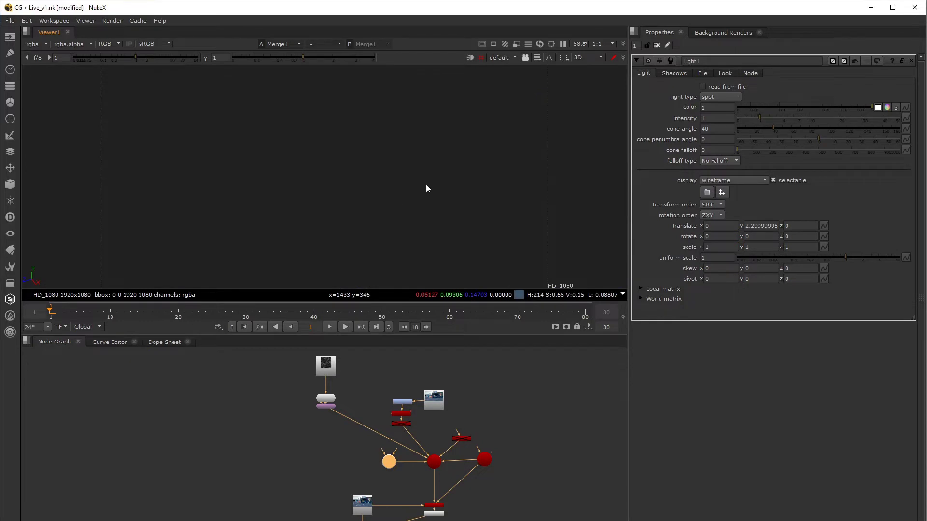
# Examine where Light1 sits relative to the jeep and the camera in the 3D view, selecting the jeep geometry
pyautogui.scroll(-4, 425, 184)
pyautogui.scroll(3, 429, 188)
pyautogui.scroll(-4, 434, 192)
pyautogui.moveTo(471, 210); pyautogui.dragTo(448, 199, button='middle')
pyautogui.scroll(5, 425, 180)
pyautogui.press('Tab')
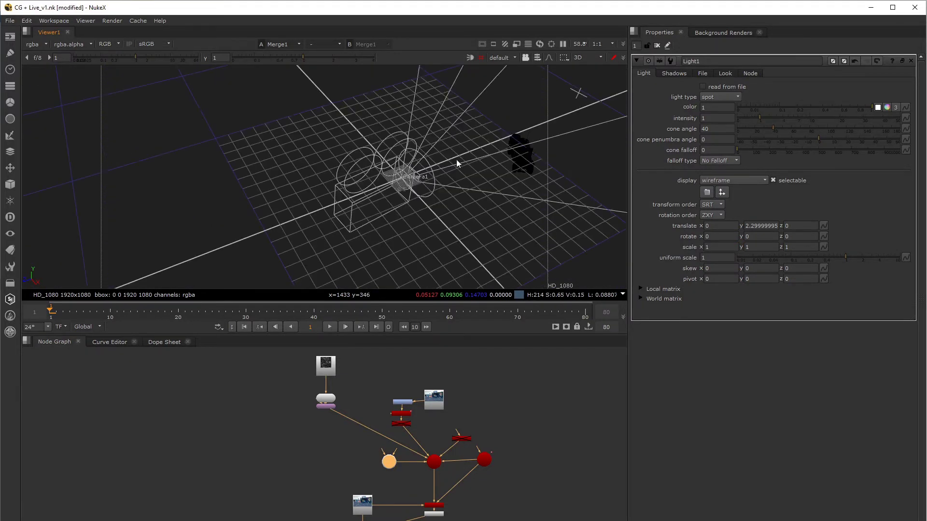
pyautogui.click(528, 157)
pyautogui.scroll(-5, 526, 157)
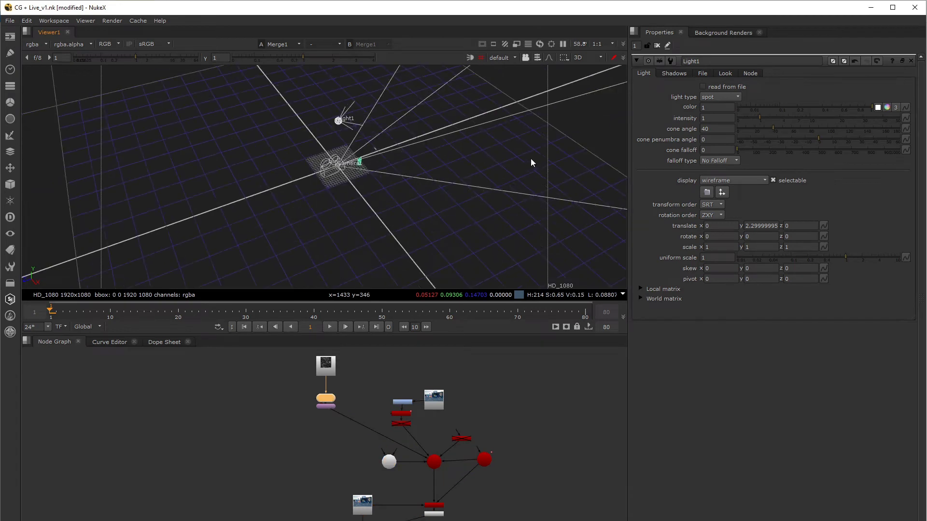
pyautogui.moveTo(511, 155); pyautogui.dragTo(522, 162, button='middle')
pyautogui.scroll(2, 344, 145)
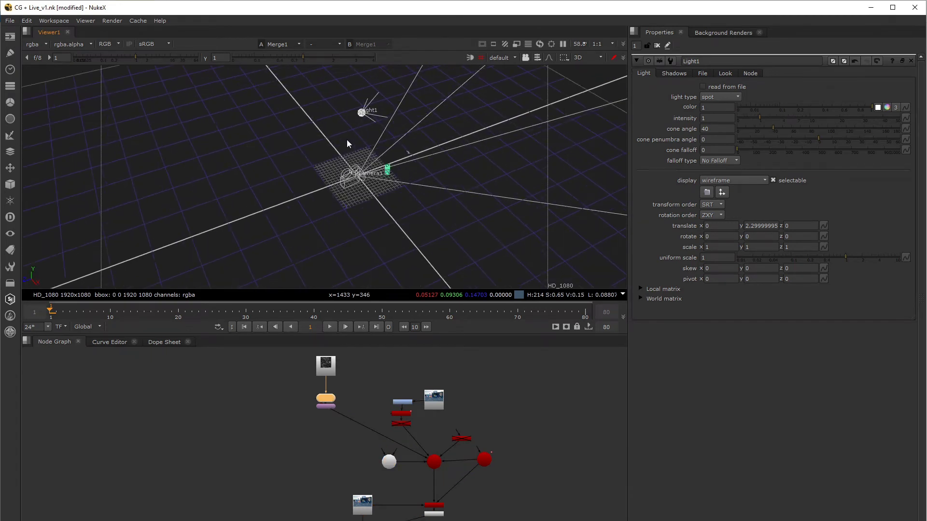
# Lower Light1 to a Y translation of 1.13 and rotate it to about -27.3, -2.2, 7.6
pyautogui.click(363, 111)
pyautogui.moveTo(364, 103); pyautogui.dragTo(362, 135)
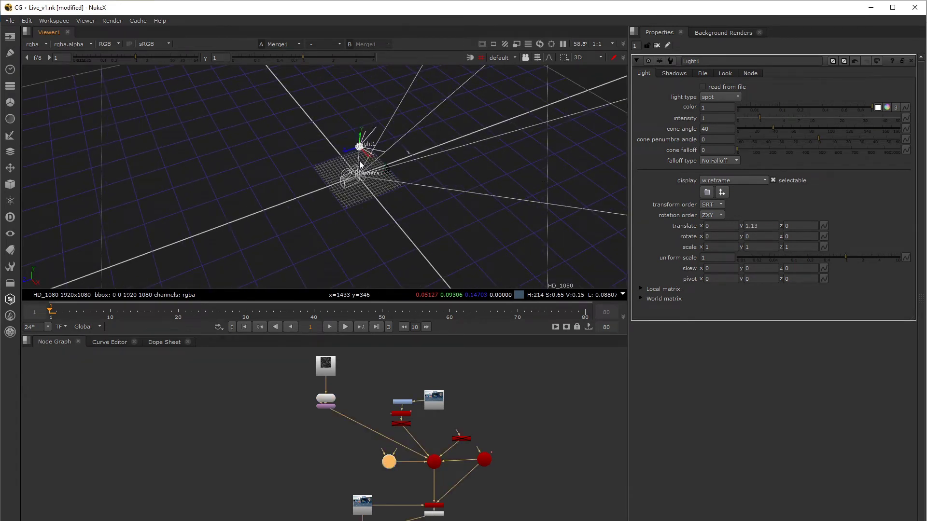
pyautogui.keyDown('ctrl'); pyautogui.moveTo(388, 193); pyautogui.dragTo(471, 155); pyautogui.keyUp('ctrl')
pyautogui.scroll(4, 434, 120)
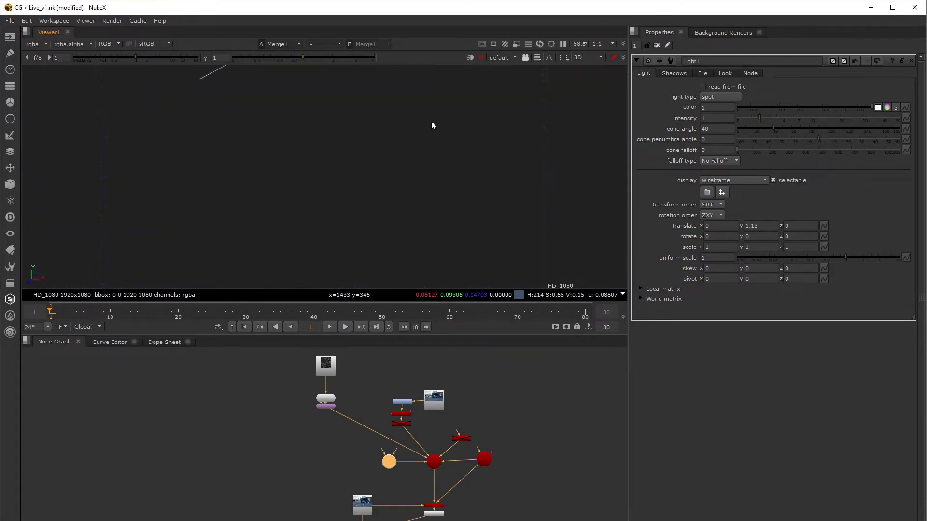
pyautogui.scroll(-3, 434, 119)
pyautogui.keyDown('ctrl'); pyautogui.moveTo(453, 112); pyautogui.dragTo(290, 216); pyautogui.keyUp('ctrl')
pyautogui.keyDown('ctrl'); pyautogui.moveTo(285, 260); pyautogui.dragTo(330, 151); pyautogui.keyUp('ctrl')
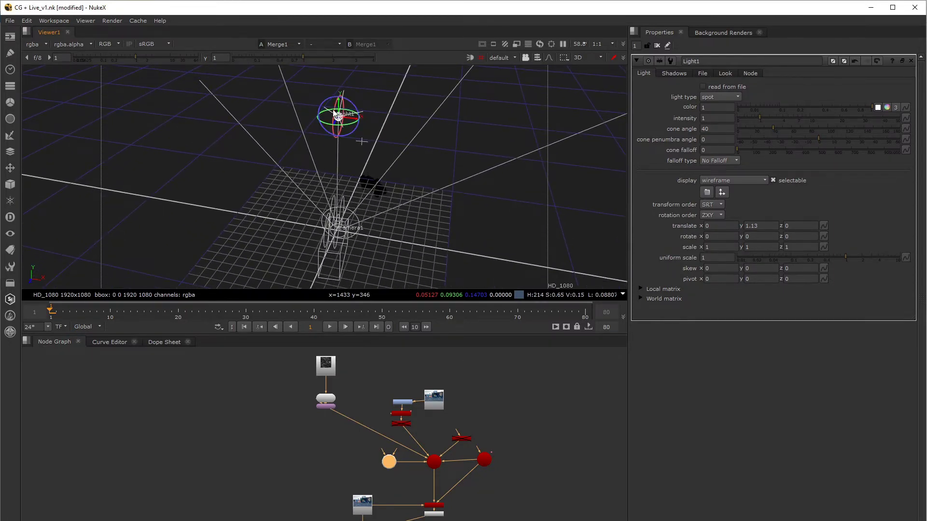
pyautogui.moveTo(336, 104); pyautogui.dragTo(353, 19)
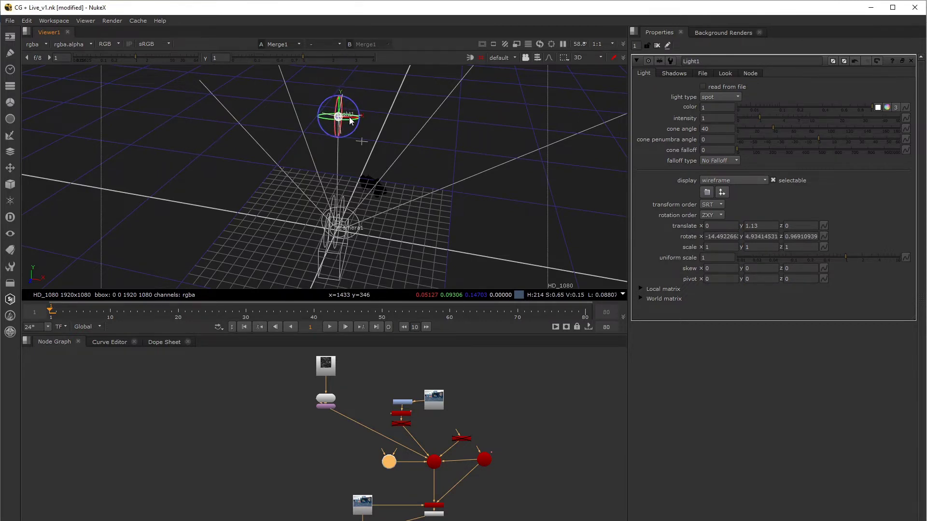
pyautogui.keyDown('ctrl'); pyautogui.moveTo(346, 118); pyautogui.dragTo(355, 15); pyautogui.keyUp('ctrl')
# Move Light1 to a translation of about 0.05, 0.72, 0.21 and rotate it to about -43.6 in Z
pyautogui.moveTo(427, 172)
pyautogui.mouseDown(button='middle')
pyautogui.moveTo(409, 179)
pyautogui.moveTo(412, 148)
pyautogui.moveTo(420, 159)
pyautogui.mouseUp(button='middle')
pyautogui.keyDown('ctrl'); pyautogui.moveTo(420, 160); pyautogui.dragTo(367, 176); pyautogui.keyUp('ctrl')
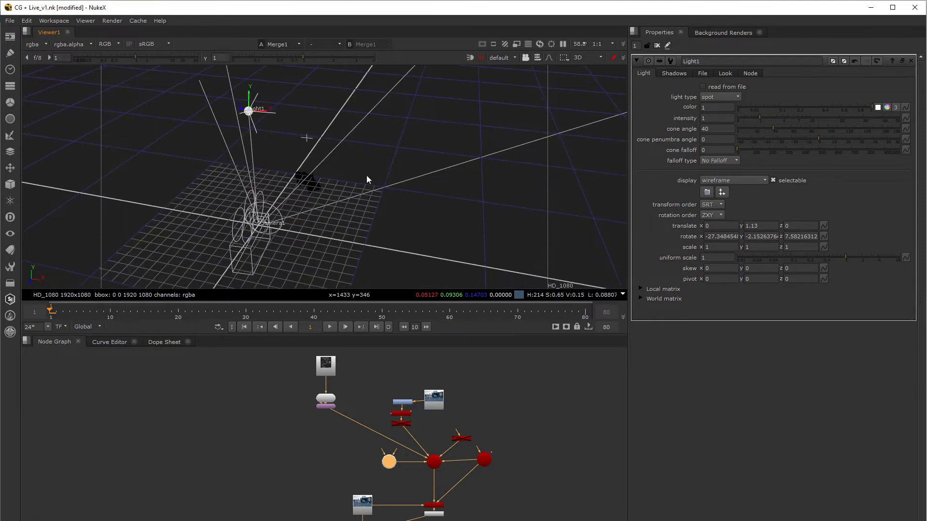
pyautogui.moveTo(253, 95); pyautogui.dragTo(262, 126)
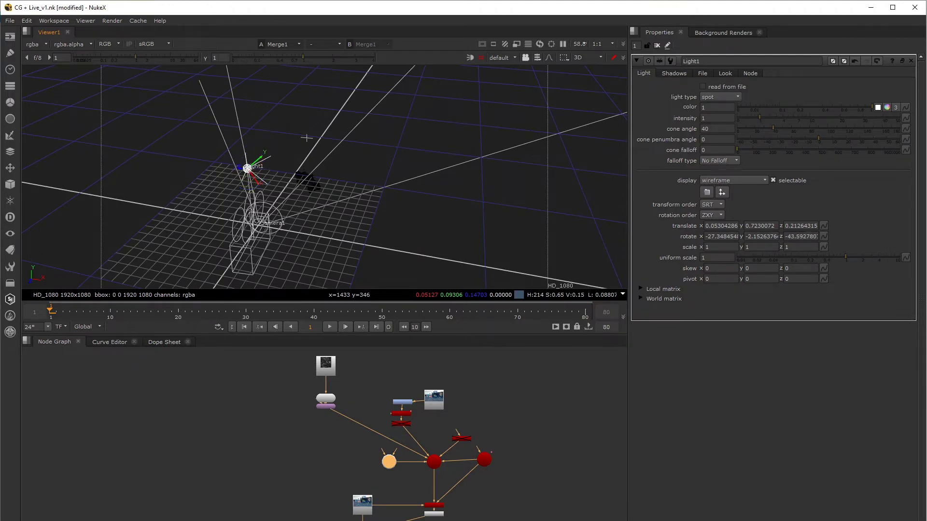
# Show the Merge1 composite and toggle Light1 off and on to compare its effect on the jeep
pyautogui.click(395, 517)
pyautogui.moveTo(397, 502); pyautogui.dragTo(398, 447, button='middle')
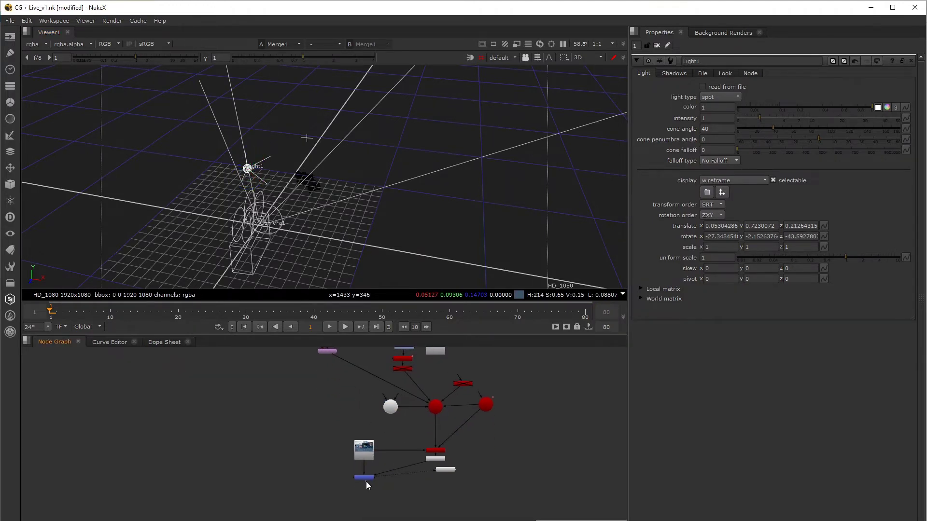
pyautogui.doubleClick(365, 478)
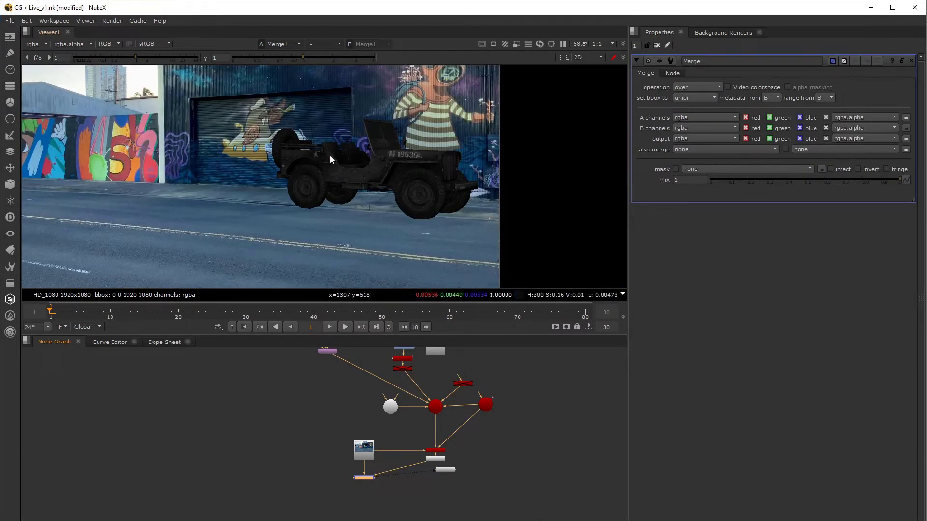
pyautogui.click(389, 407)
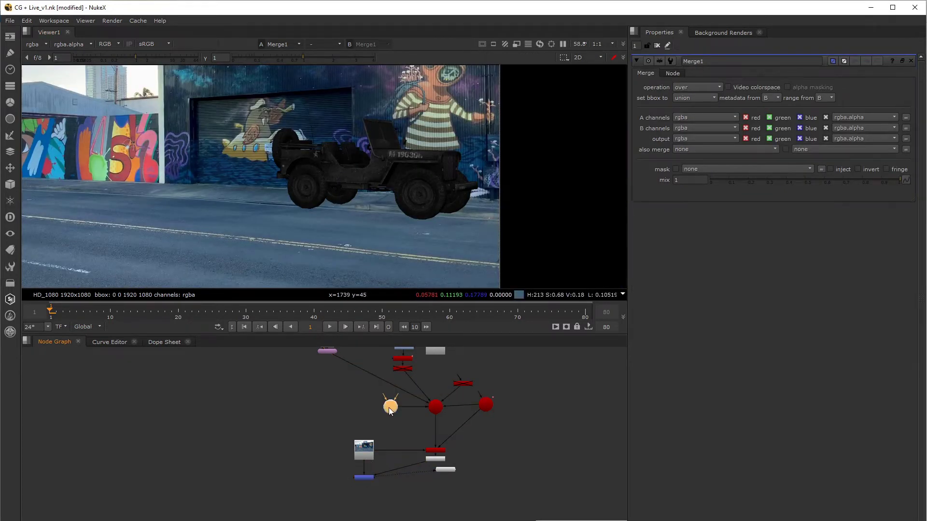
pyautogui.press('d')
pyautogui.press('d')
pyautogui.press('d')
pyautogui.press('d')
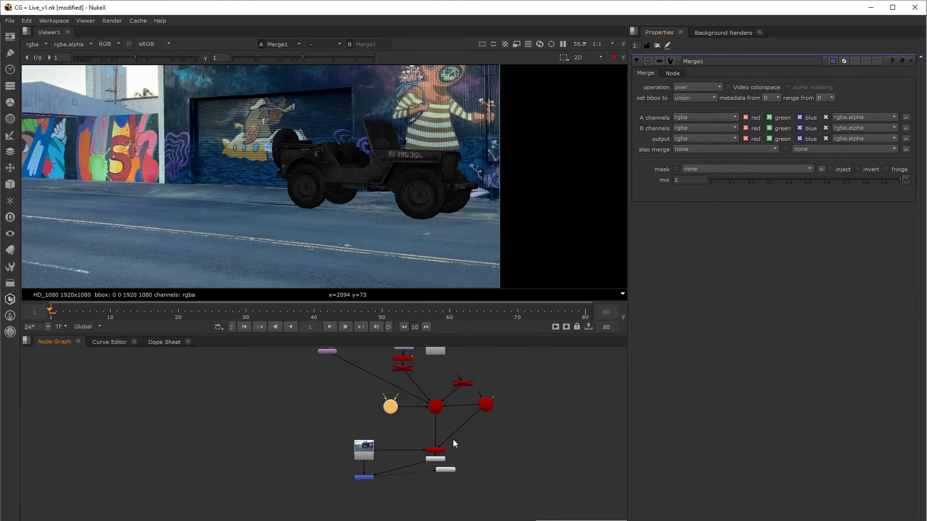
# Set Light1's cone angle to 50 and its intensity to 7
pyautogui.doubleClick(391, 408)
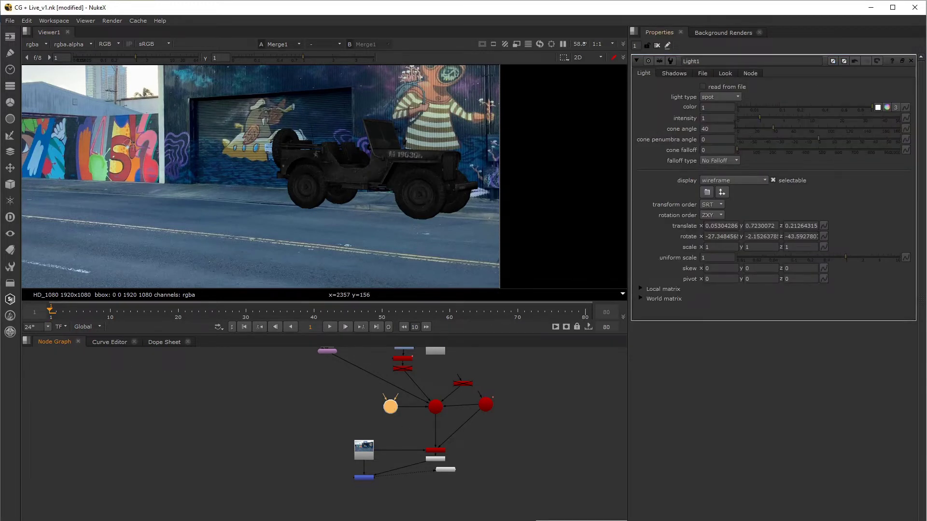
pyautogui.click(704, 128)
pyautogui.click(702, 118)
pyautogui.press('Up')
pyautogui.write('5')
pyautogui.press('Return')
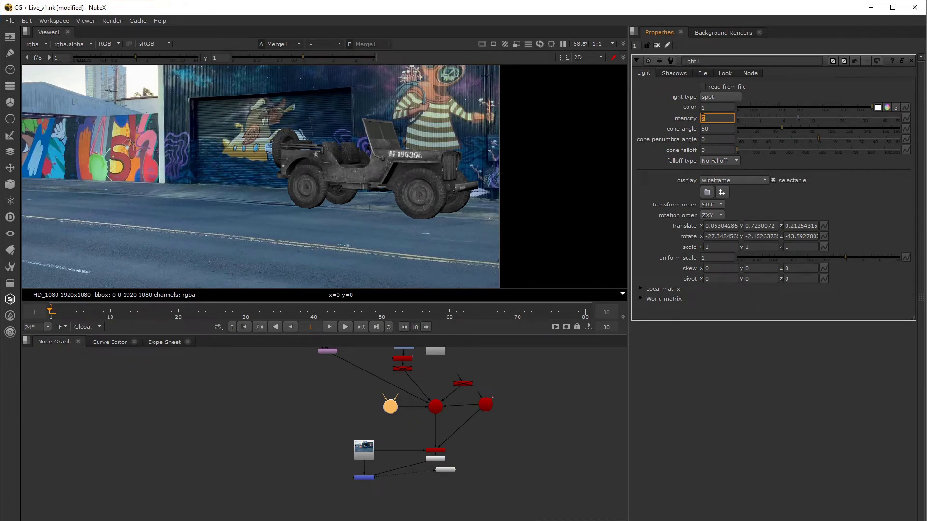
# Inspect the lit jeep up close and enable shadow casting for Light1
pyautogui.scroll(4, 433, 137)
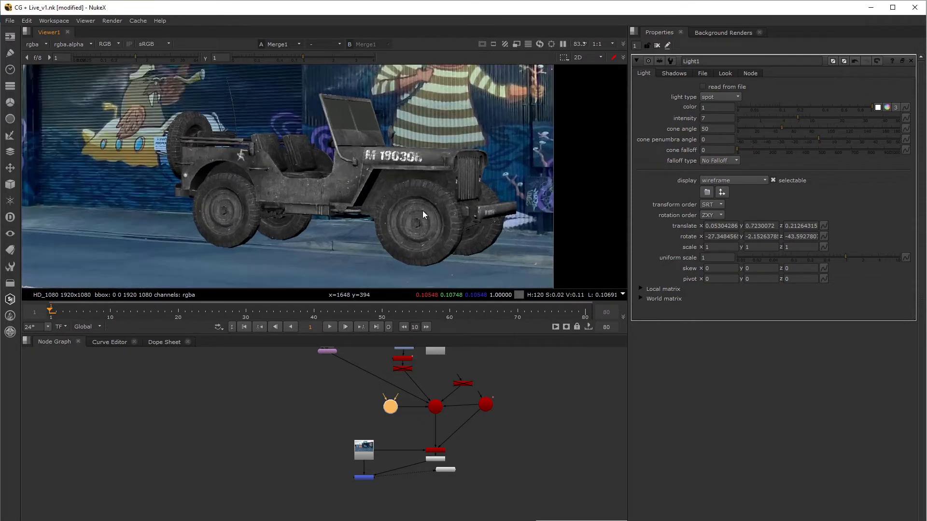
pyautogui.scroll(1, 423, 210)
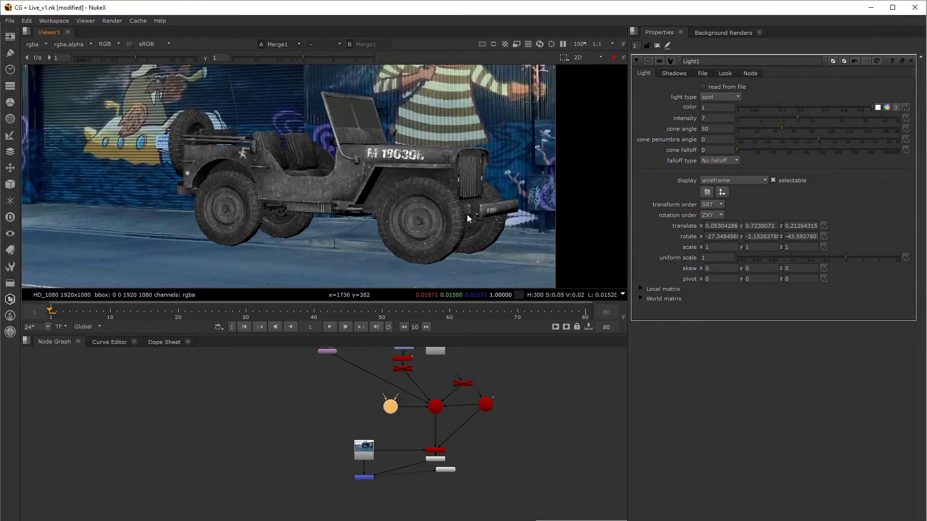
pyautogui.moveTo(468, 215); pyautogui.dragTo(471, 213, button='middle')
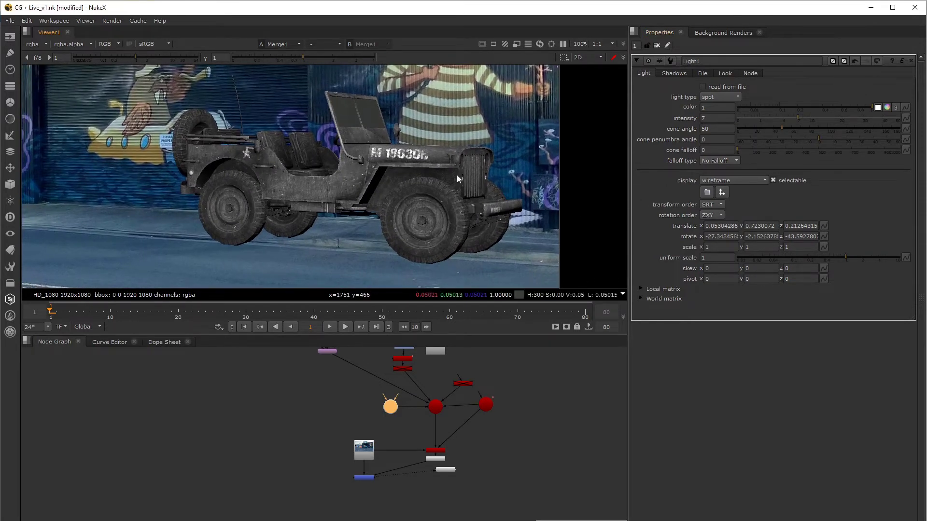
pyautogui.moveTo(409, 449); pyautogui.dragTo(389, 439, button='middle')
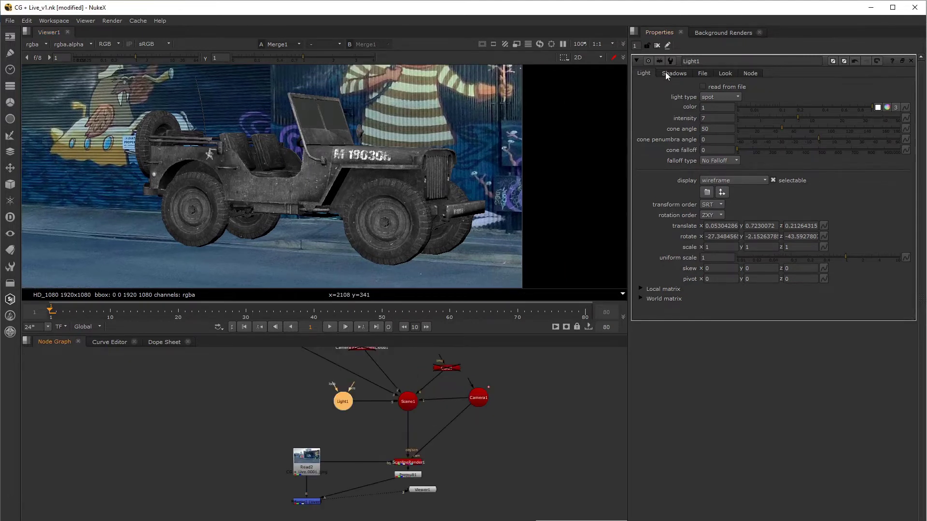
pyautogui.click(665, 72)
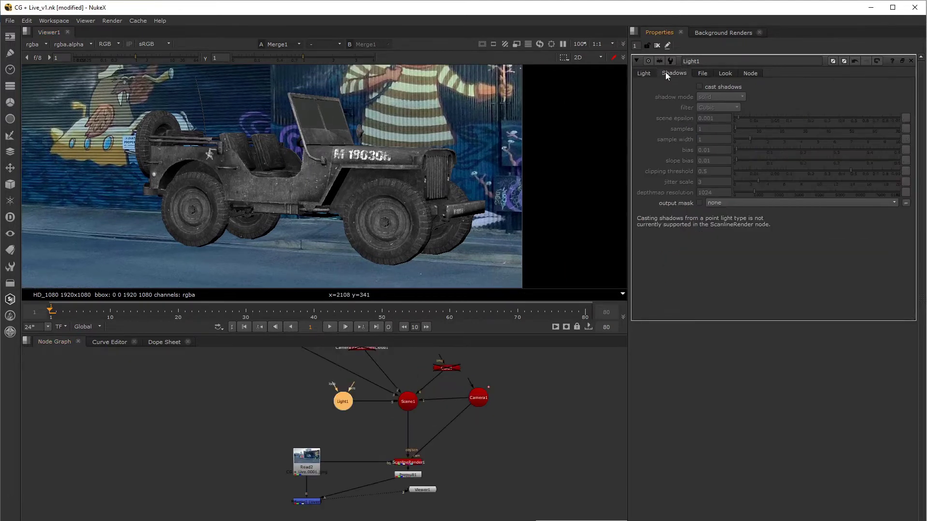
pyautogui.click(700, 87)
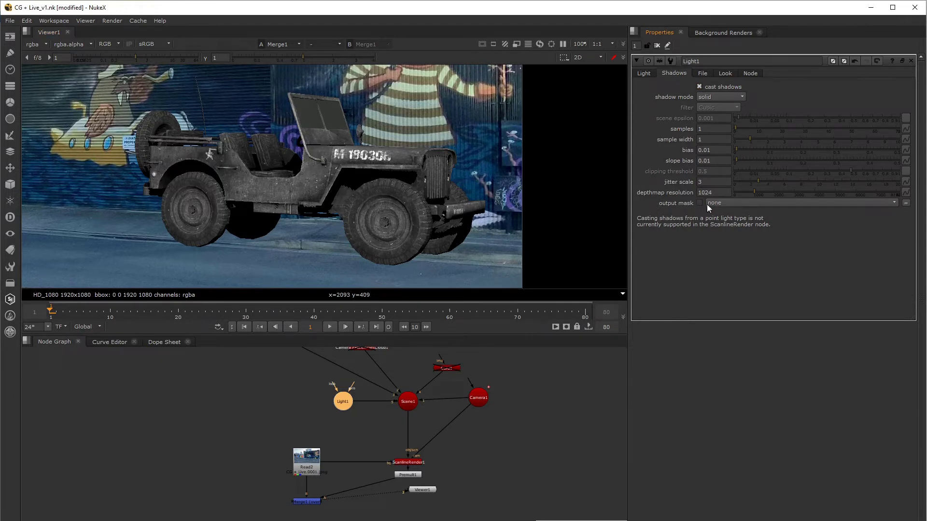
# Set Light1's shadow output mask to a new channel named point.shadow, creating the point layer
pyautogui.click(720, 203)
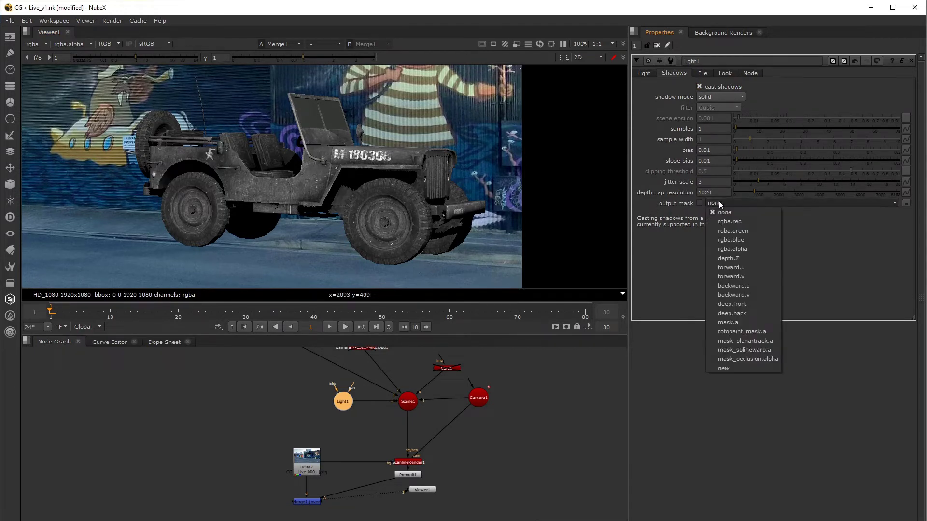
pyautogui.click(725, 368)
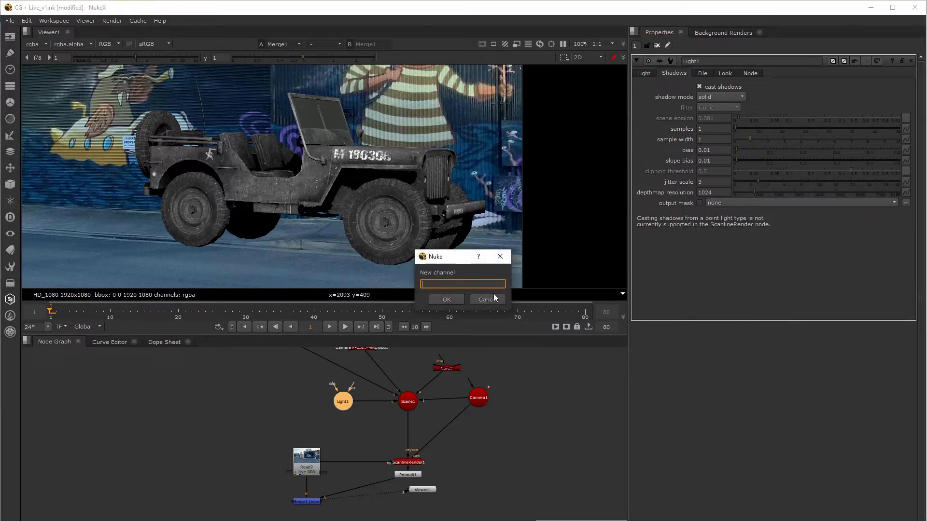
pyautogui.write('point.shadow')
pyautogui.click(446, 300)
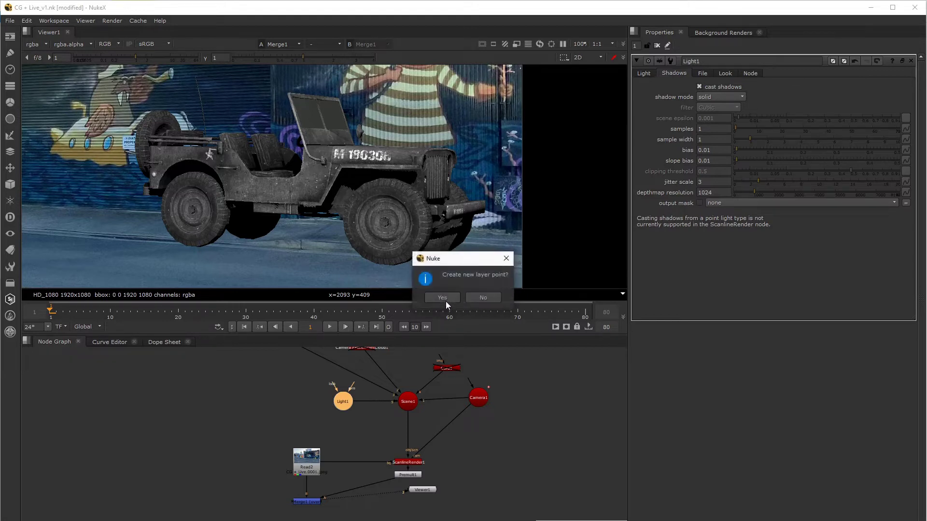
pyautogui.click(447, 302)
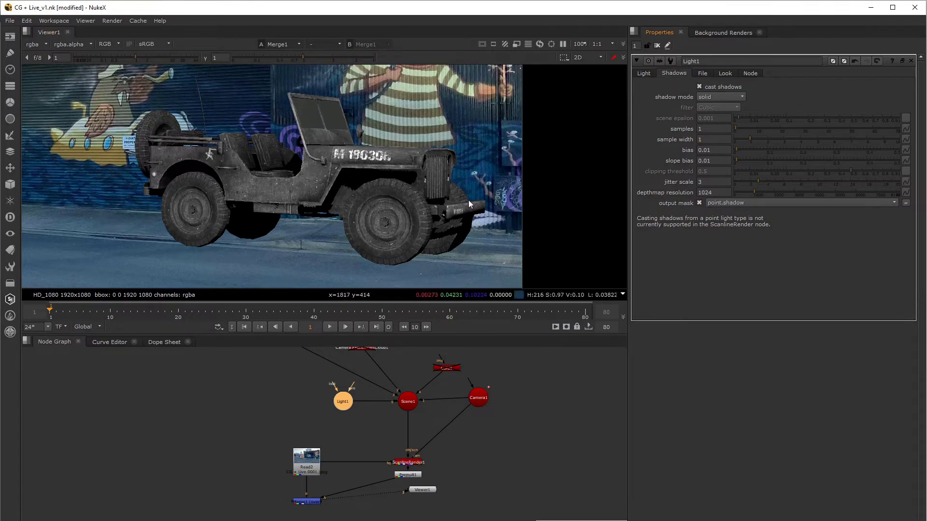
# Set Merge1 to also merge the point.shadow channel
pyautogui.scroll(-1, 314, 193)
pyautogui.moveTo(319, 207); pyautogui.dragTo(328, 213, button='middle')
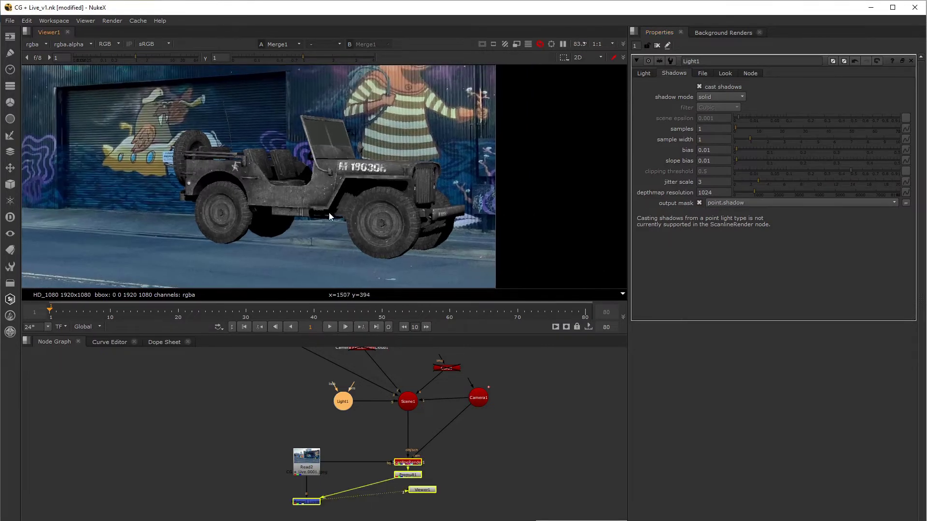
pyautogui.moveTo(390, 487); pyautogui.dragTo(376, 474, button='middle')
pyautogui.scroll(1, 377, 478)
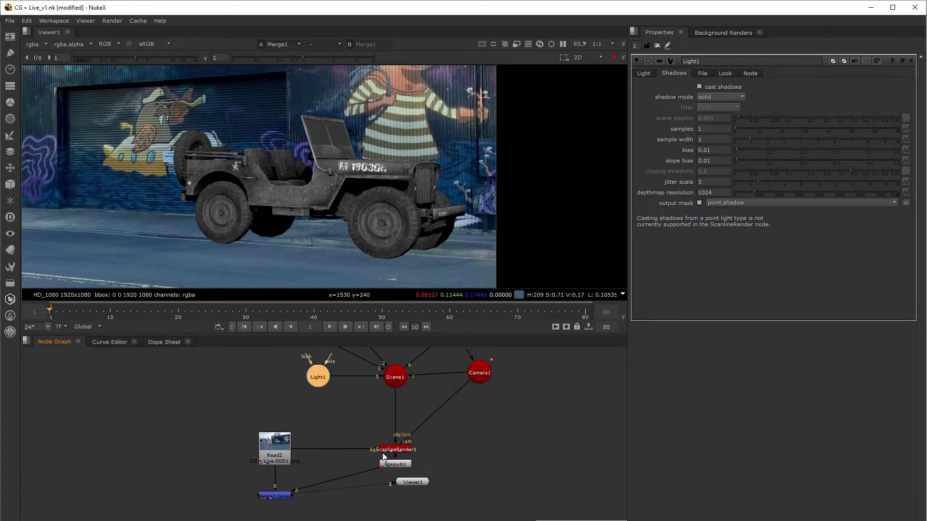
pyautogui.click(391, 450)
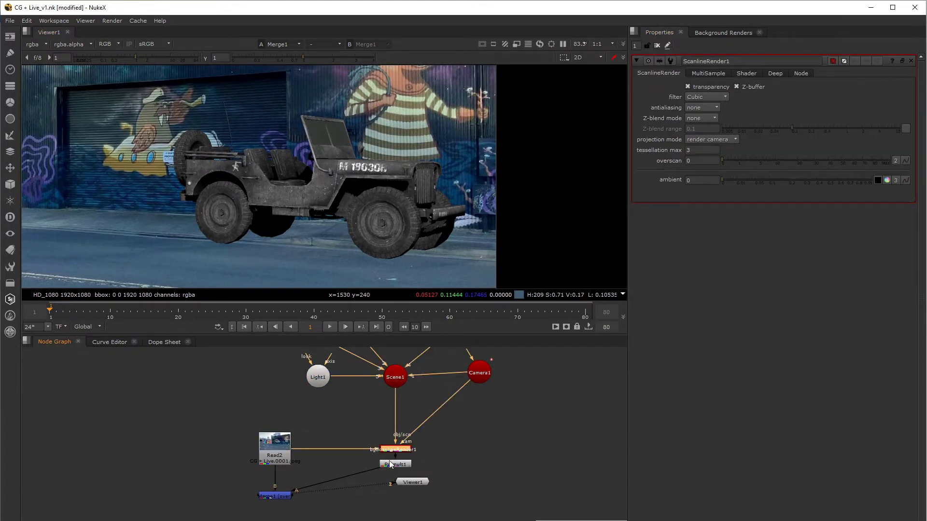
pyautogui.scroll(2, 390, 470)
pyautogui.click(226, 508)
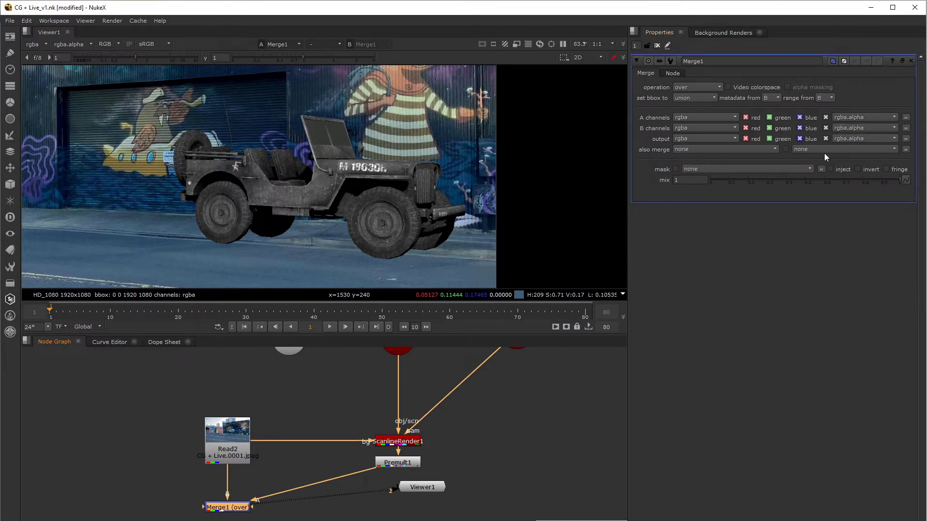
pyautogui.click(801, 149)
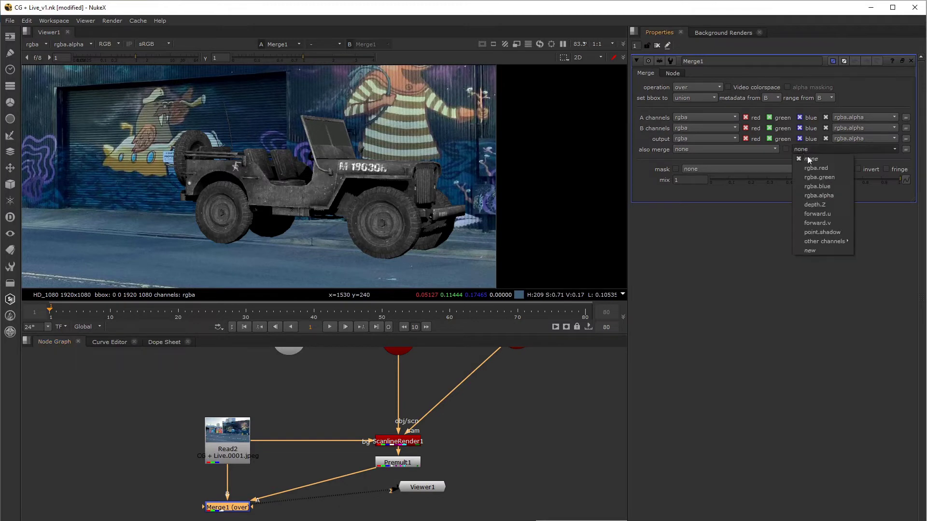
pyautogui.click(815, 232)
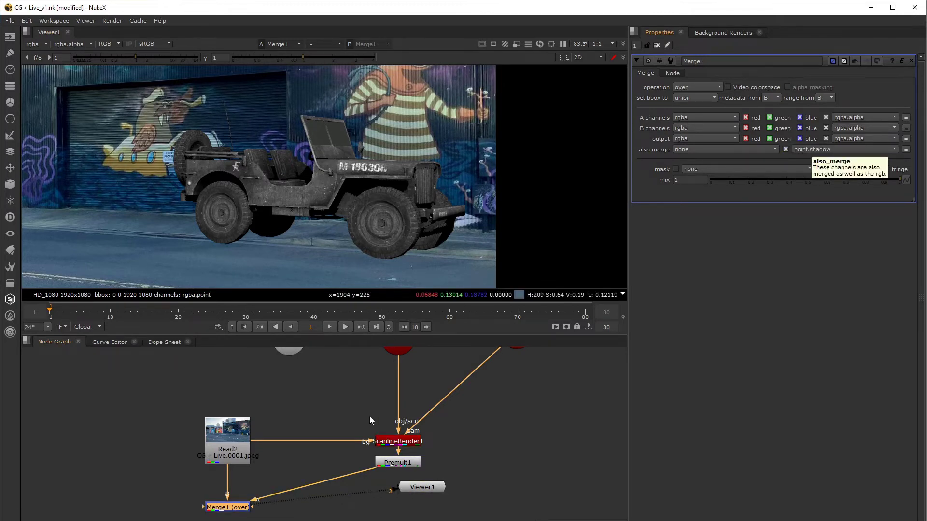
# Add a ColorCorrect node directly after Merge1
pyautogui.moveTo(408, 458); pyautogui.dragTo(367, 403, button='middle')
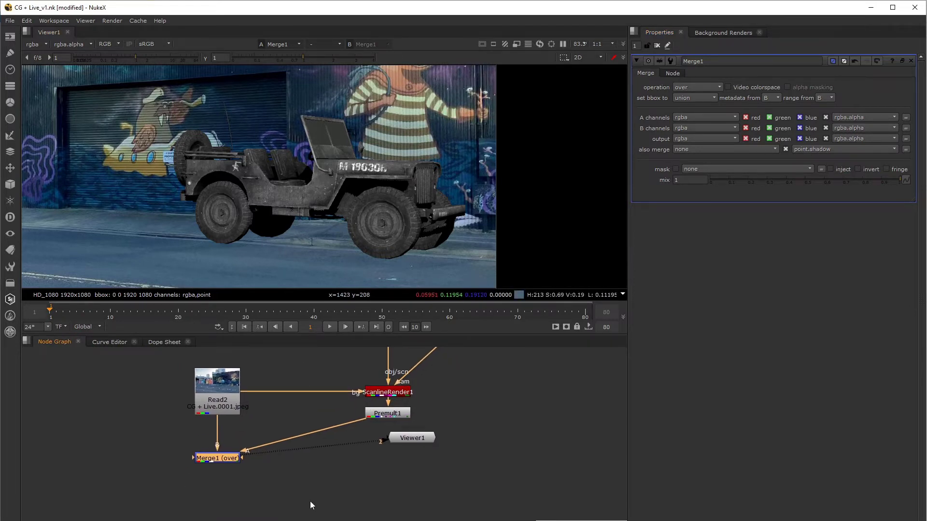
pyautogui.moveTo(304, 498); pyautogui.dragTo(318, 496, button='middle')
pyautogui.moveTo(230, 461); pyautogui.dragTo(230, 460)
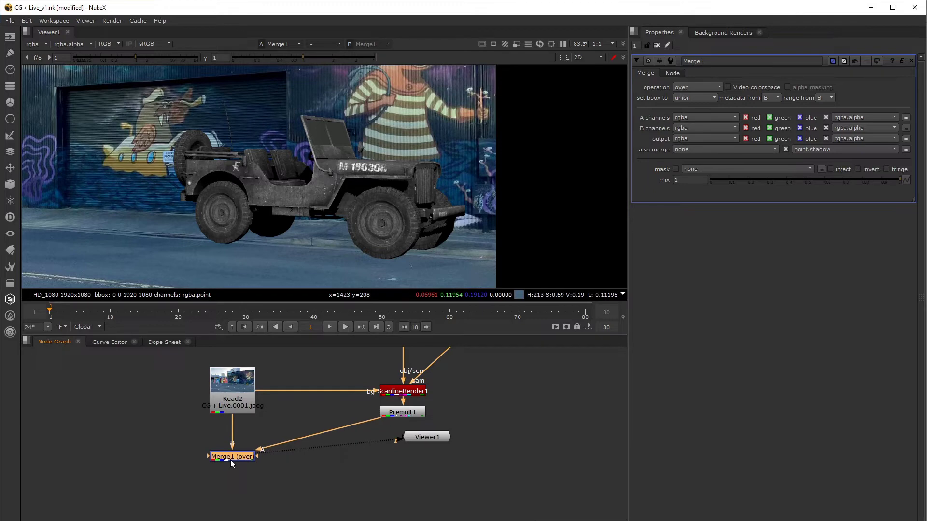
pyautogui.press('c')
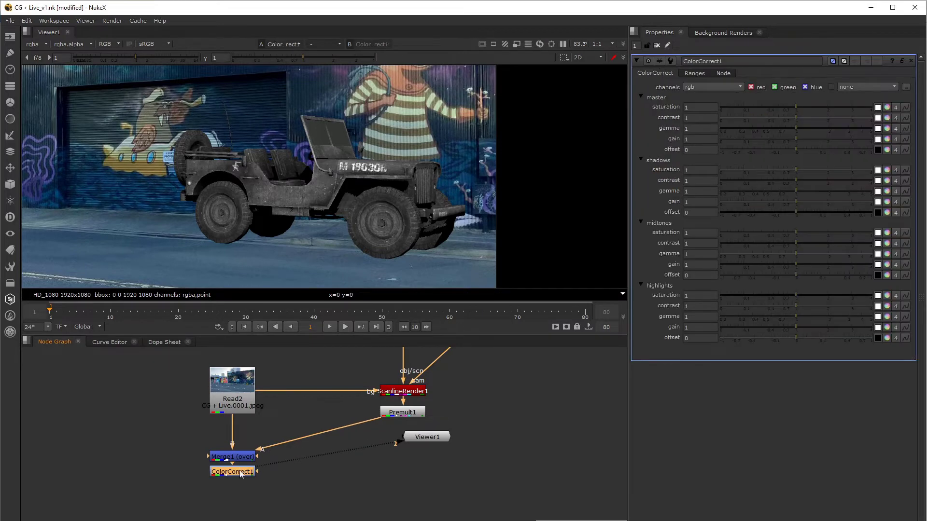
# Try lowering the ColorCorrect node's master gamma to 0.79, and undo the change
pyautogui.click(781, 129)
pyautogui.moveTo(779, 127); pyautogui.dragTo(785, 127)
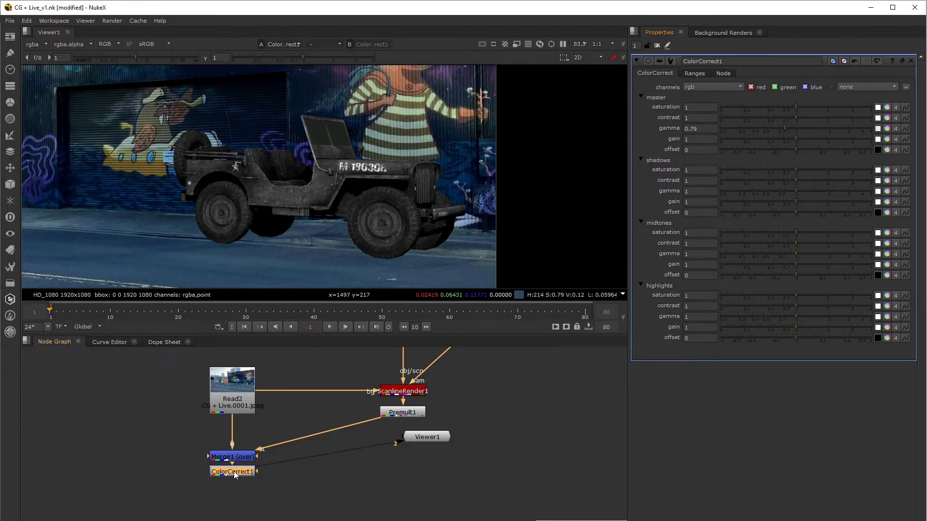
pyautogui.hotkey('ctrl', 'z')
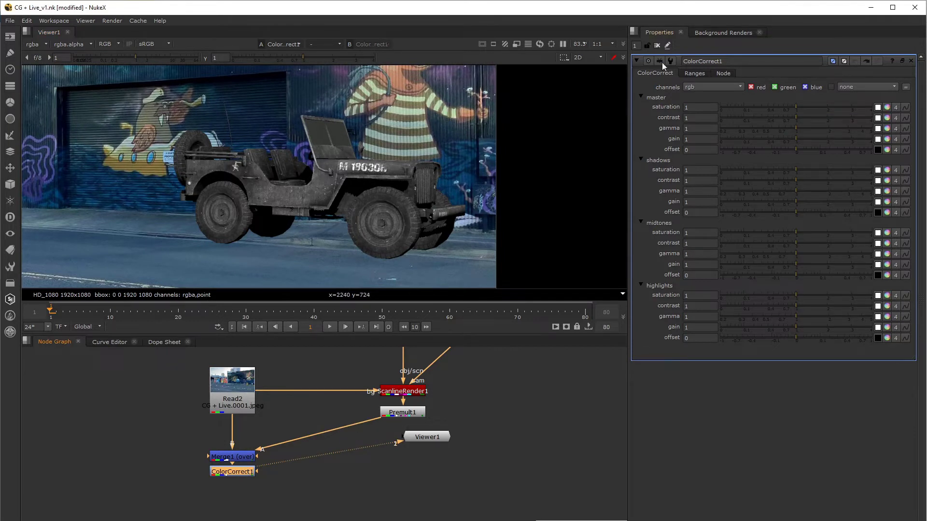
# Mask the ColorCorrect node with the point.shadow channel and lower its master gain to 0.21
pyautogui.click(694, 73)
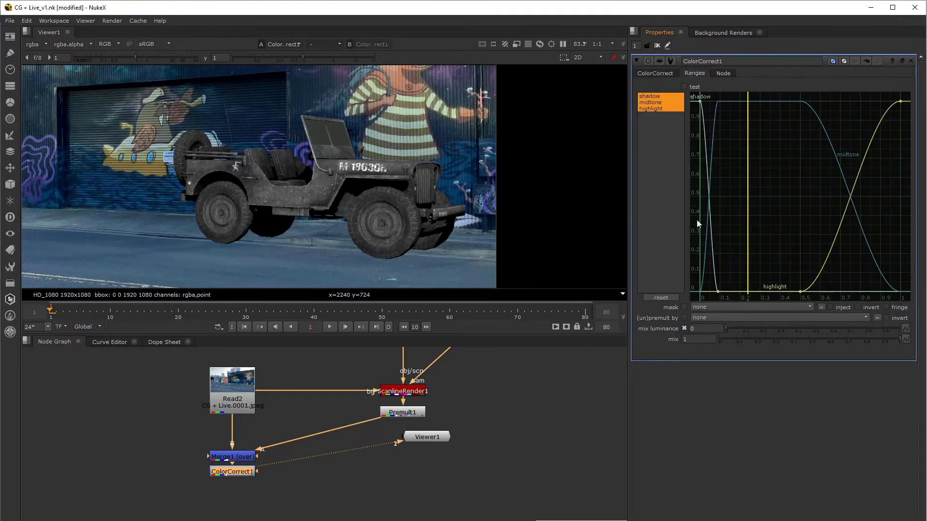
pyautogui.click(715, 308)
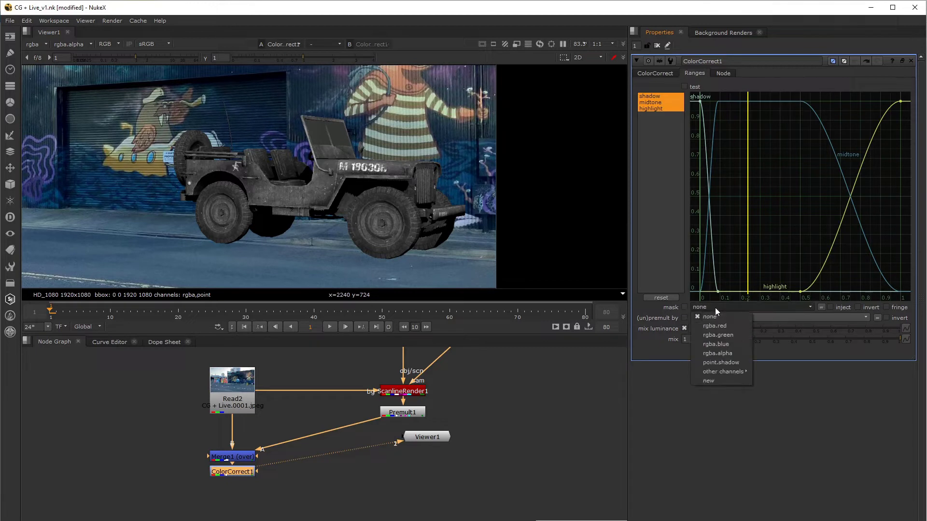
pyautogui.click(722, 363)
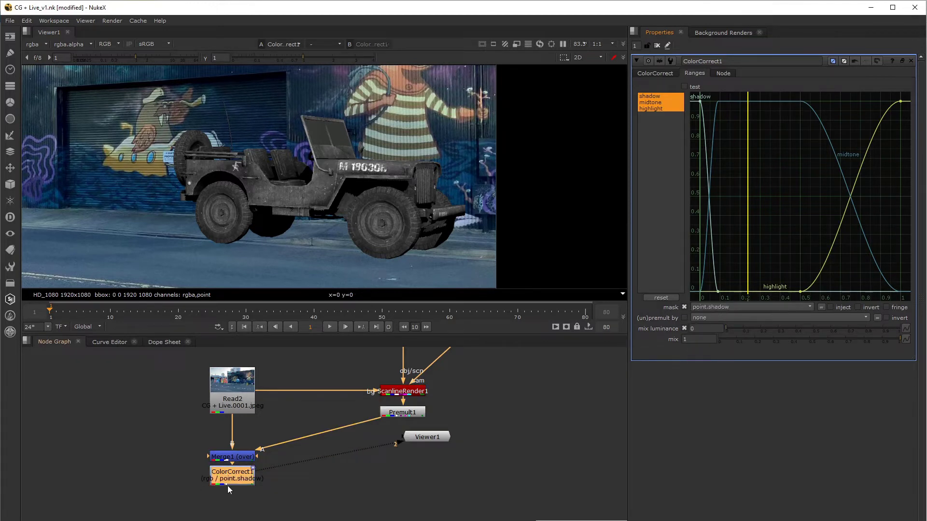
pyautogui.click(649, 72)
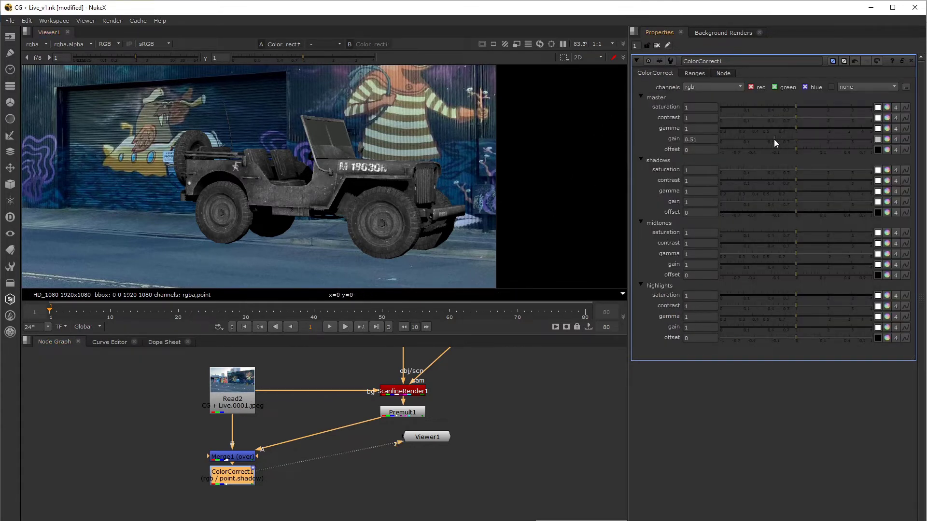
pyautogui.moveTo(774, 139); pyautogui.dragTo(766, 140)
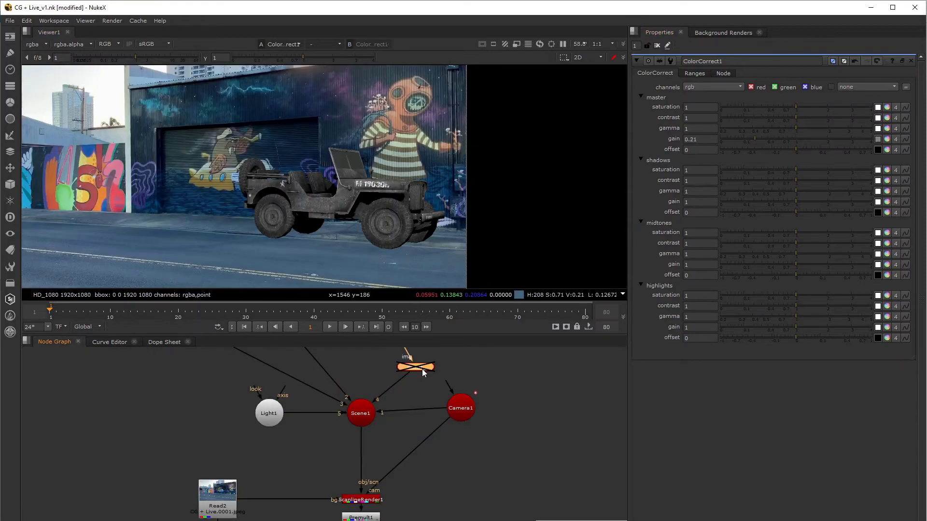
# Enable the Card1 node and lay the card flat on the street by setting its X rotation to -90
pyautogui.press('d')
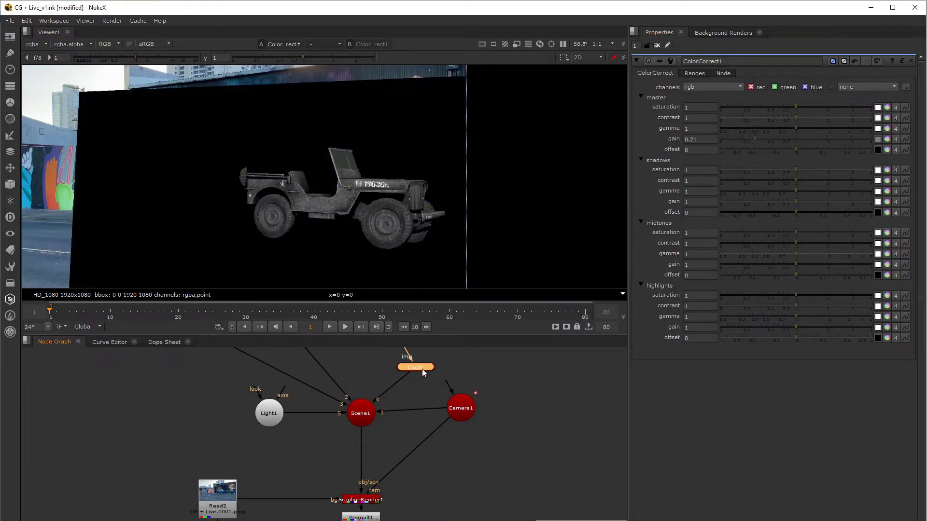
pyautogui.doubleClick(422, 369)
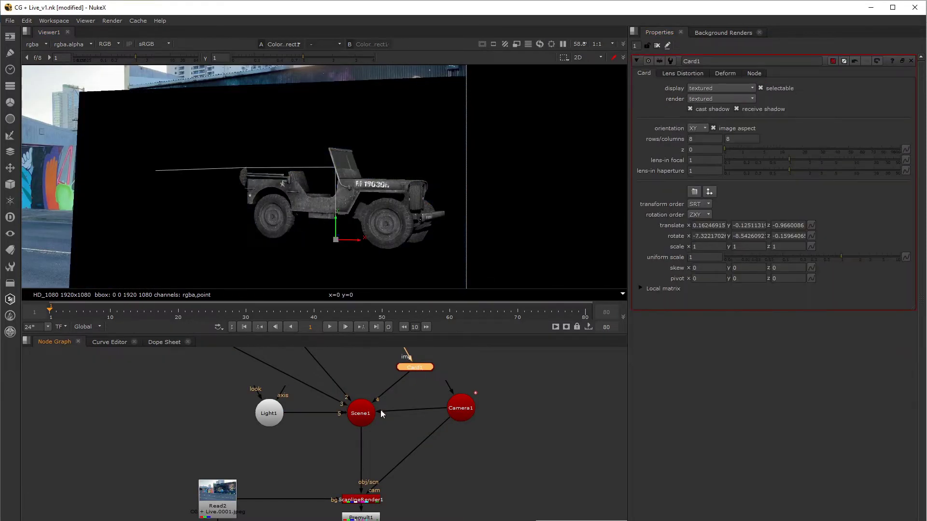
pyautogui.moveTo(347, 433); pyautogui.dragTo(315, 479, button='middle')
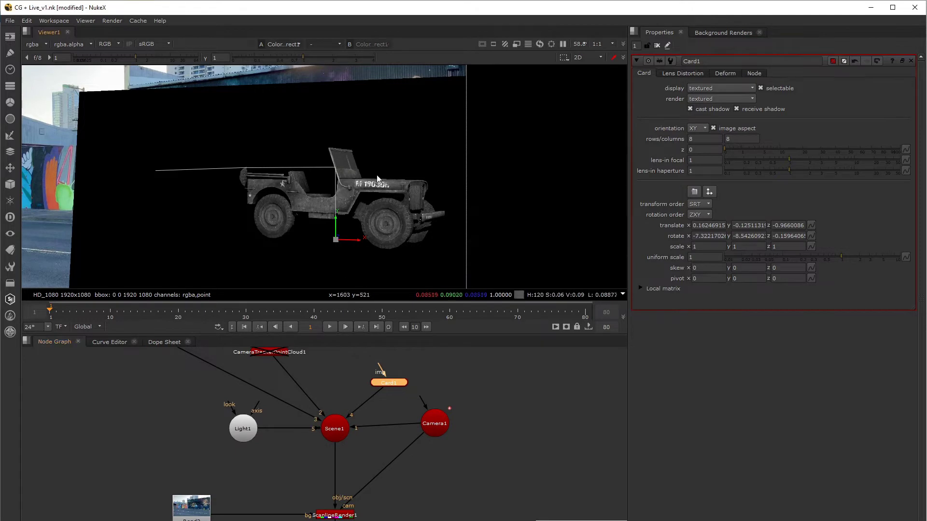
pyautogui.moveTo(379, 178); pyautogui.dragTo(386, 150, button='middle')
pyautogui.moveTo(316, 481); pyautogui.dragTo(318, 447, button='middle')
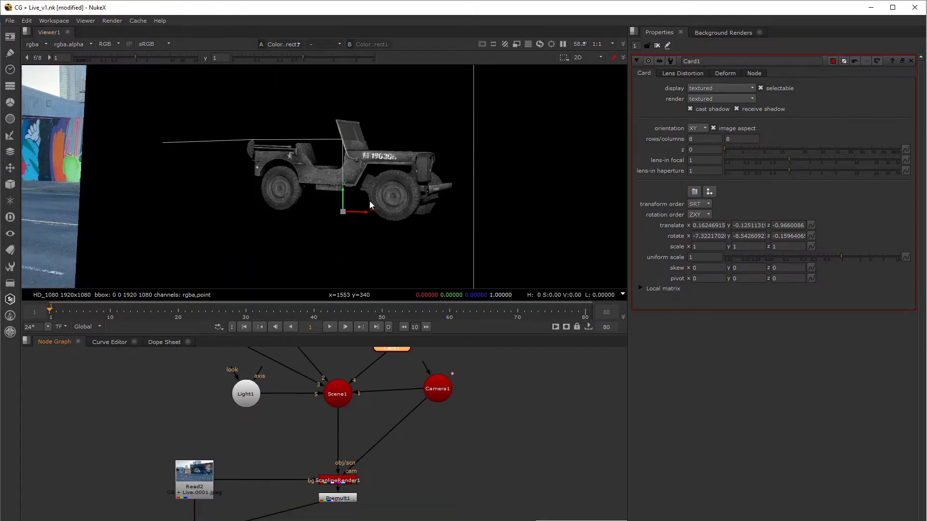
pyautogui.moveTo(394, 350); pyautogui.dragTo(389, 386, button='middle')
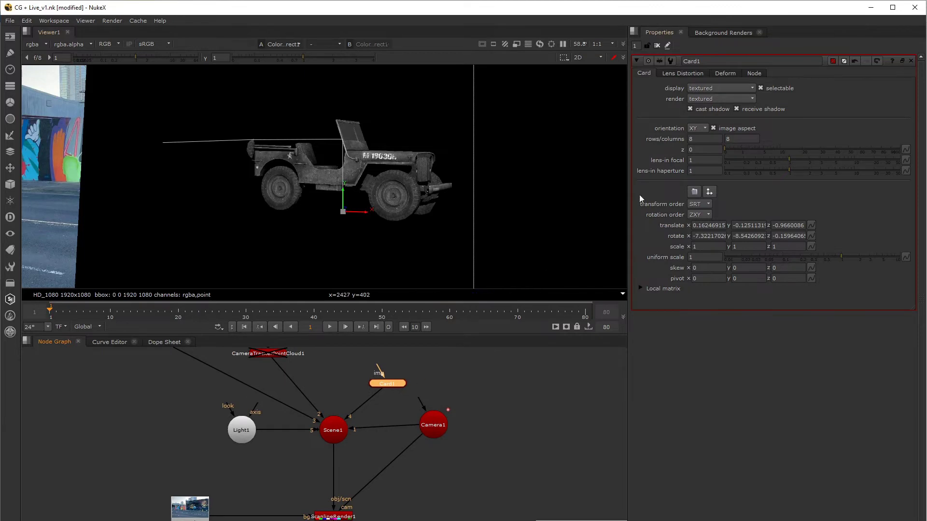
pyautogui.moveTo(471, 180); pyautogui.dragTo(478, 184, button='middle')
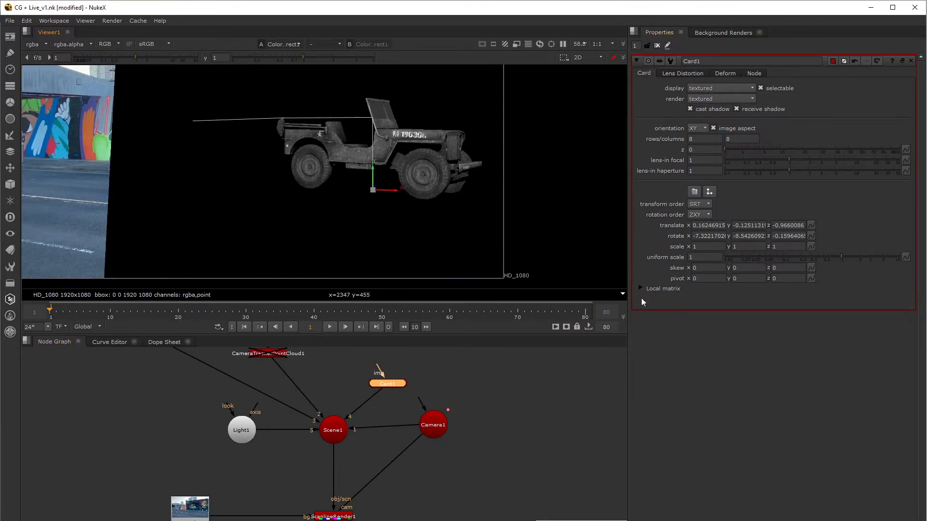
pyautogui.doubleClick(695, 236)
pyautogui.write('90')
pyautogui.press('Return')
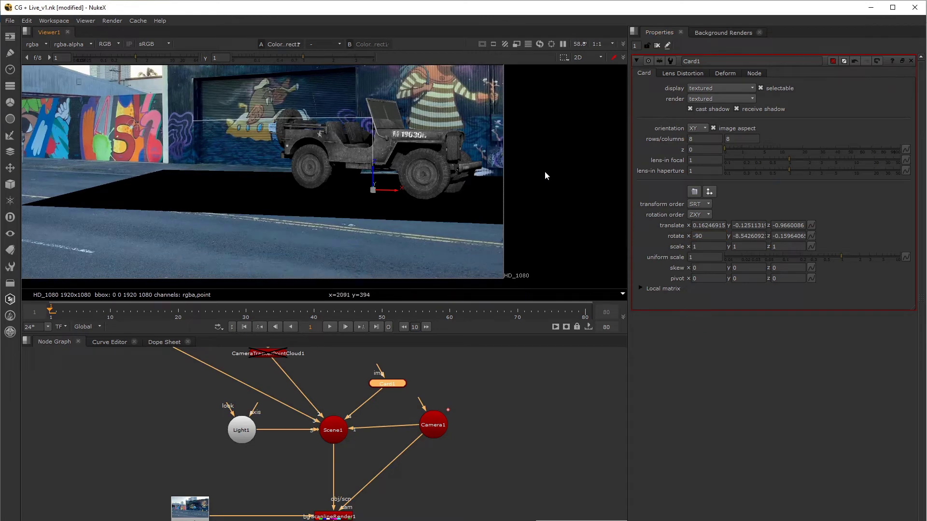
# Try enlarging Card1 with a uniform scale of 100 while checking it in the 3D view
pyautogui.press('Tab')
pyautogui.keyDown('alt'); pyautogui.moveTo(517, 173); pyautogui.dragTo(414, 170, button='middle'); pyautogui.keyUp('alt')
pyautogui.scroll(8, 419, 193)
pyautogui.keyDown('ctrl'); pyautogui.moveTo(445, 169); pyautogui.dragTo(341, 202); pyautogui.keyUp('ctrl')
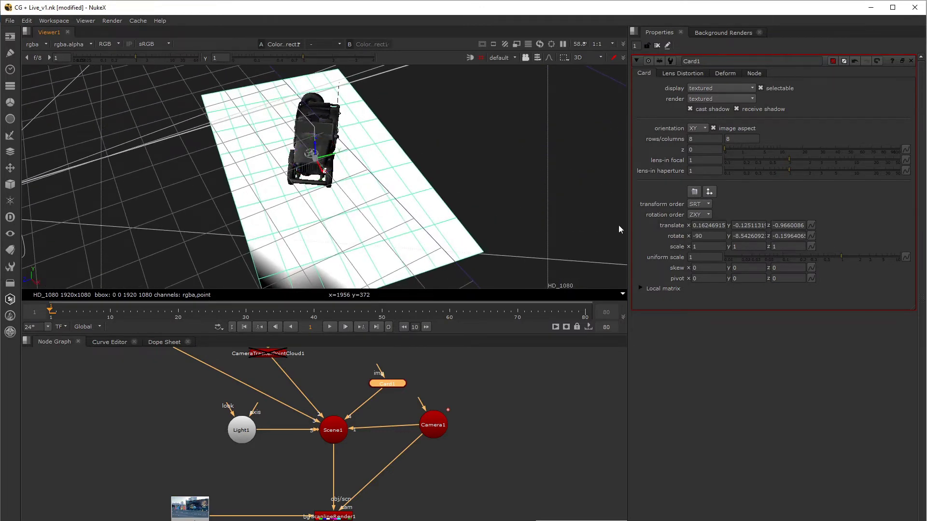
pyautogui.click(701, 257)
pyautogui.write('00')
pyautogui.press('Return')
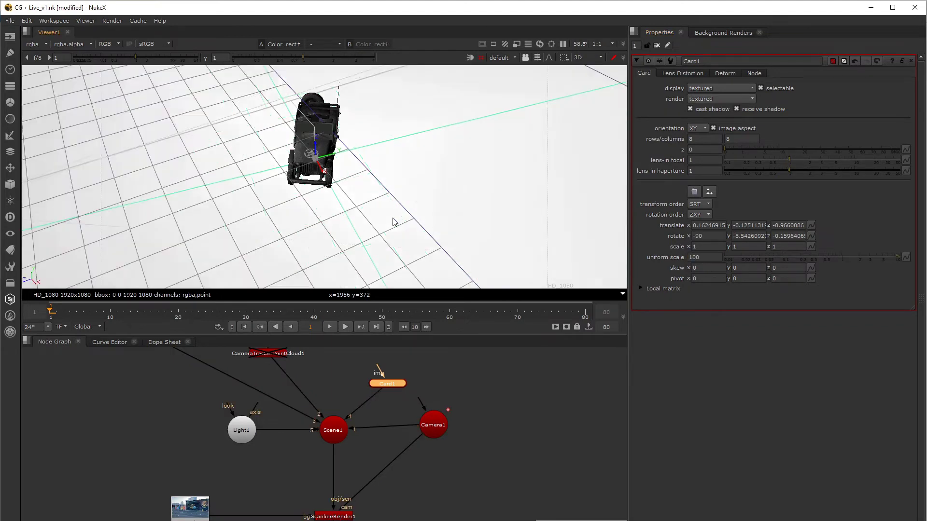
pyautogui.scroll(-5, 395, 210)
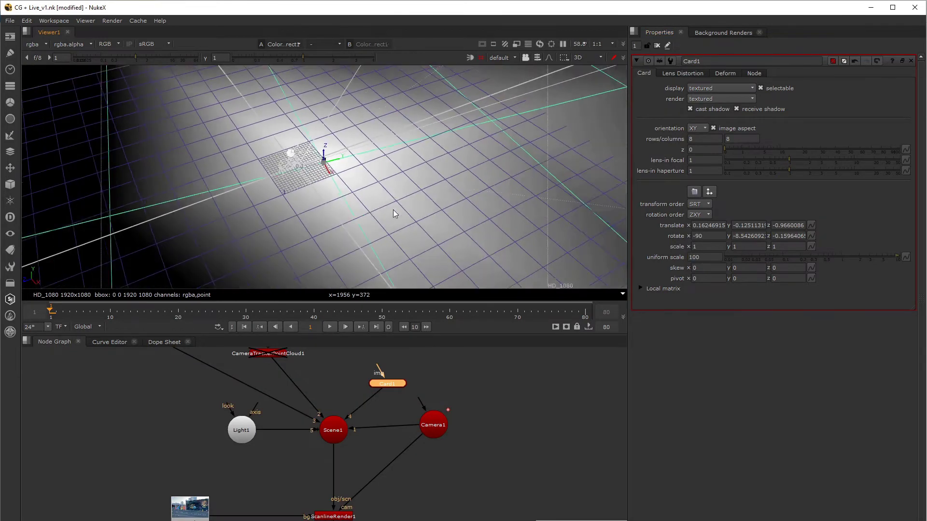
pyautogui.scroll(5, 393, 211)
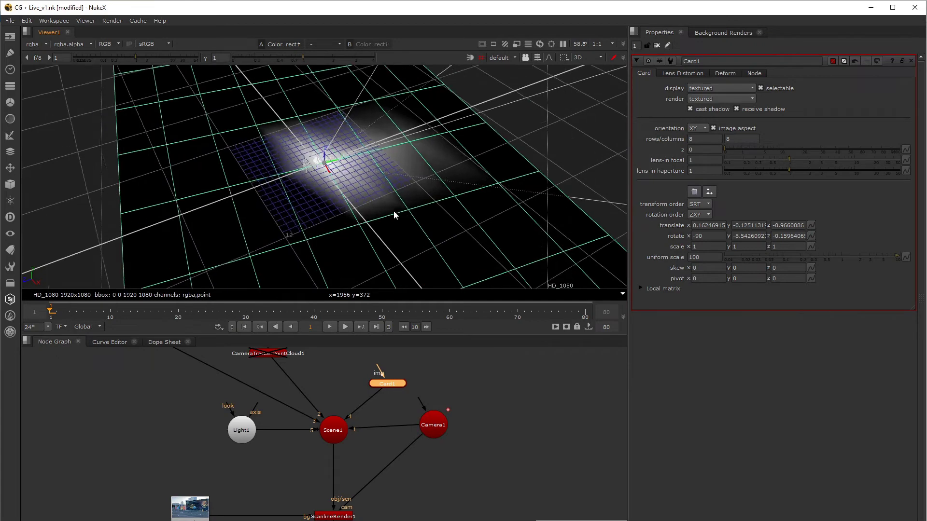
# Set Card1's uniform scale to 10 and show the ColorCorrect node's result in the viewer
pyautogui.click(700, 258)
pyautogui.click(349, 222)
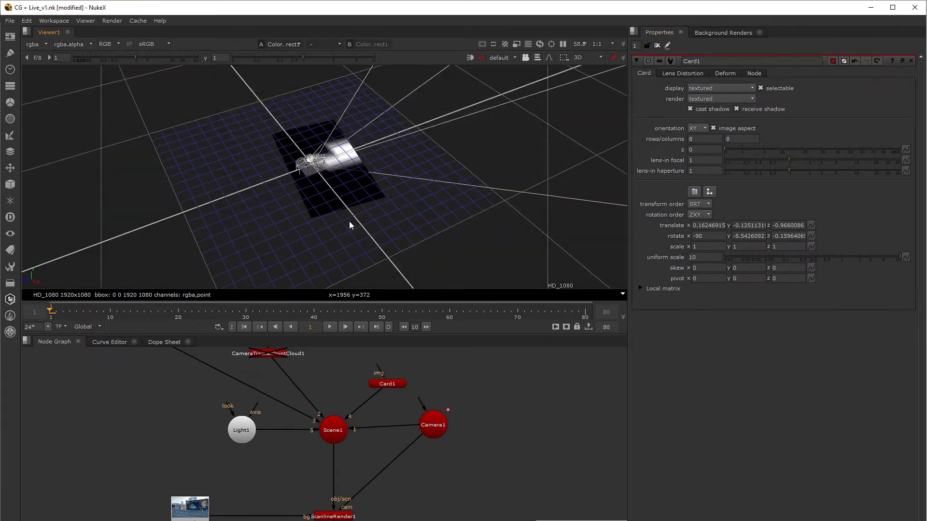
pyautogui.scroll(4, 350, 221)
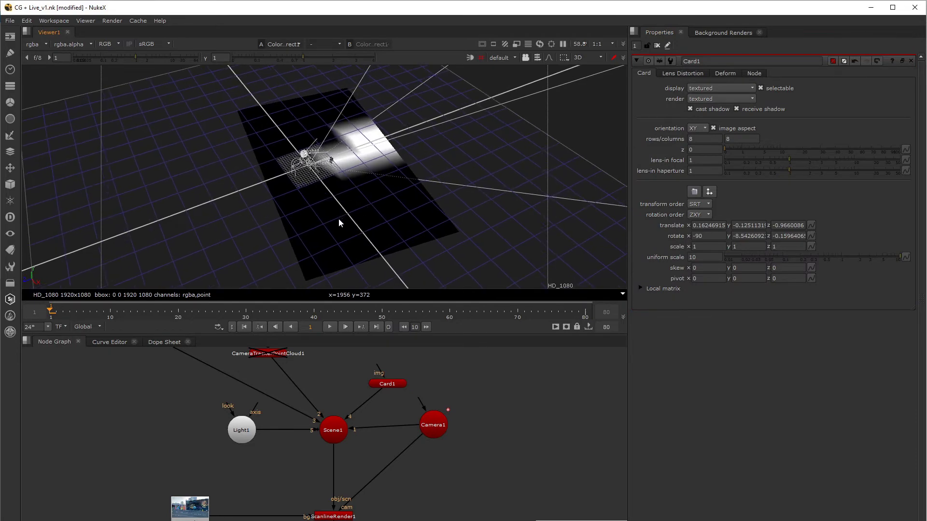
pyautogui.keyDown('ctrl'); pyautogui.moveTo(338, 219); pyautogui.dragTo(426, 212); pyautogui.keyUp('ctrl')
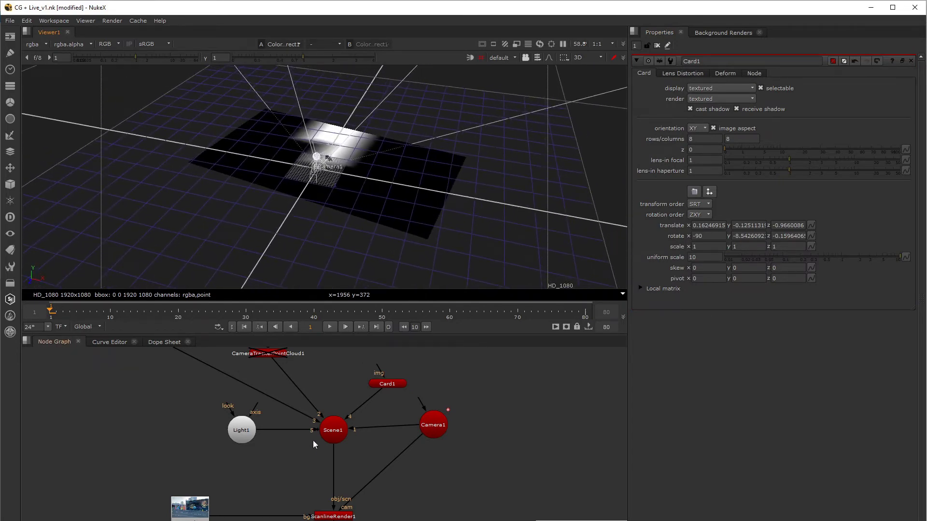
pyautogui.scroll(-3, 313, 441)
pyautogui.click(260, 465)
pyautogui.press('1')
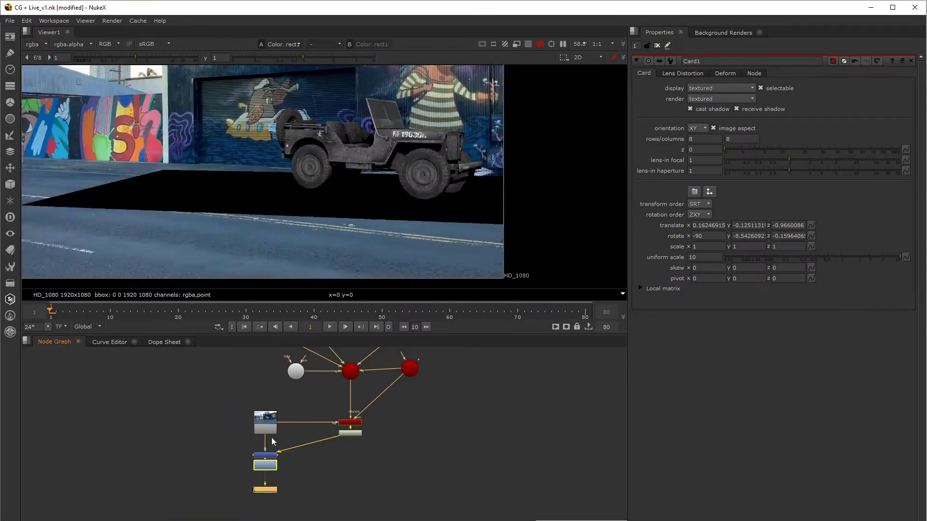
# Add a FillMat node above Card1 and connect it to the card's image input
pyautogui.moveTo(436, 377); pyautogui.dragTo(453, 418, button='middle')
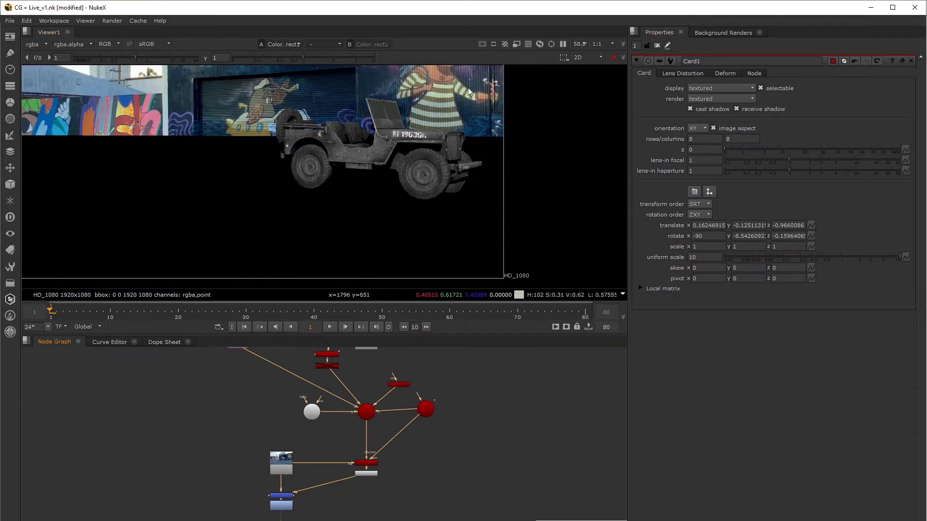
pyautogui.moveTo(411, 199)
pyautogui.mouseDown(button='middle')
pyautogui.moveTo(405, 204)
pyautogui.moveTo(421, 185)
pyautogui.moveTo(414, 202)
pyautogui.mouseUp(button='middle')
pyautogui.scroll(-2, 421, 187)
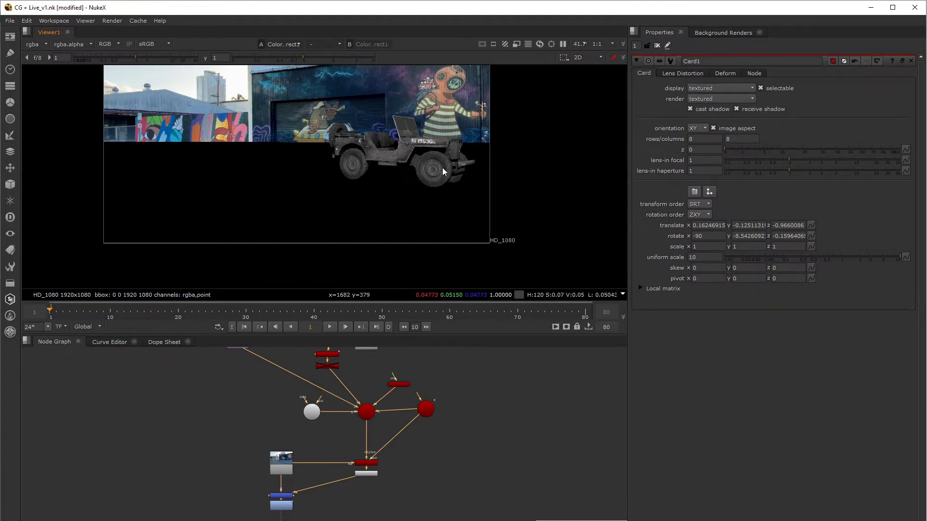
pyautogui.moveTo(446, 466); pyautogui.dragTo(448, 485, button='middle')
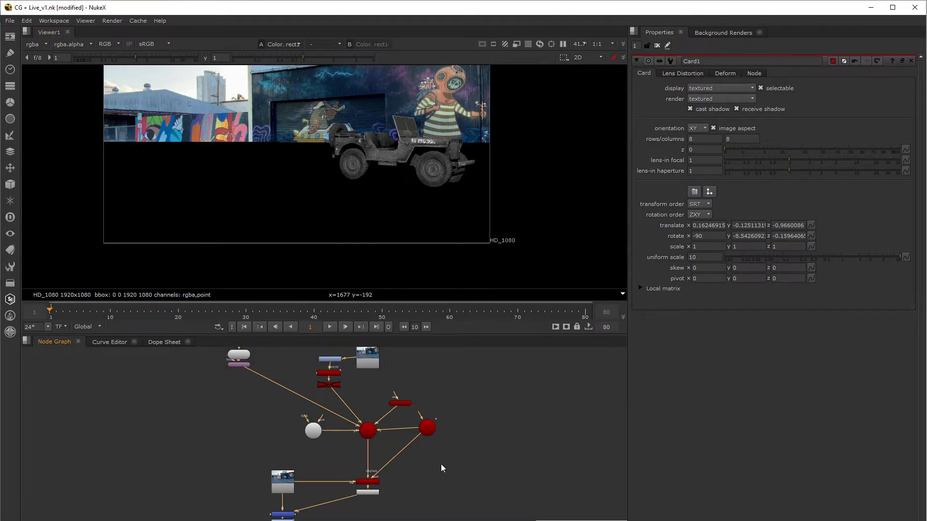
pyautogui.scroll(3, 391, 376)
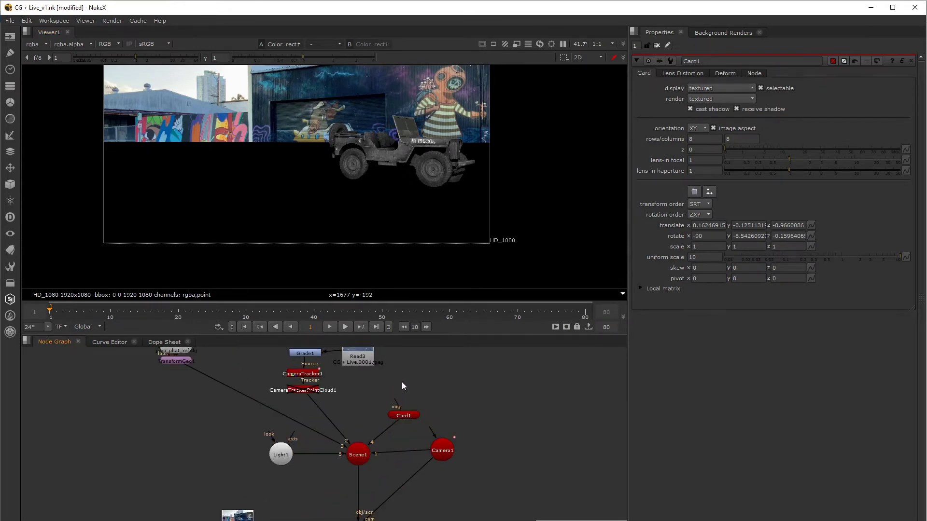
pyautogui.press('Tab')
pyautogui.write('fillmat')
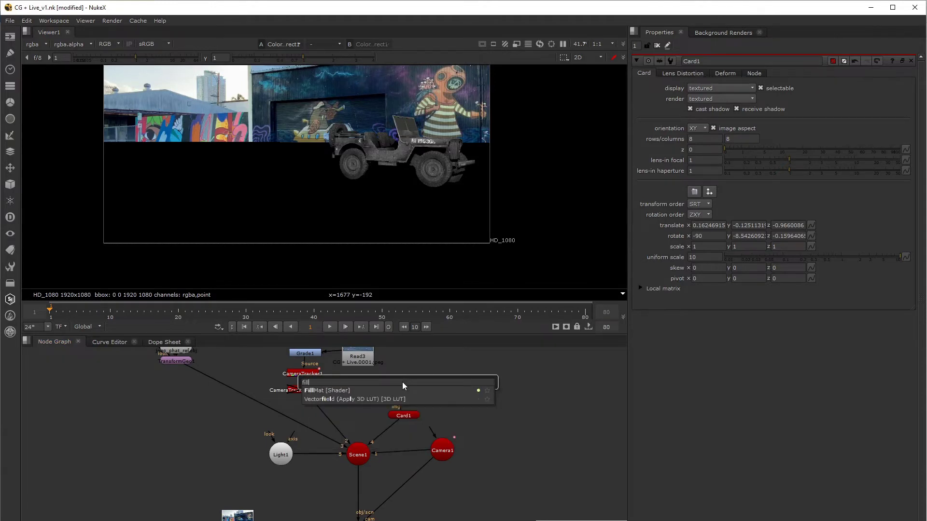
pyautogui.press('Return')
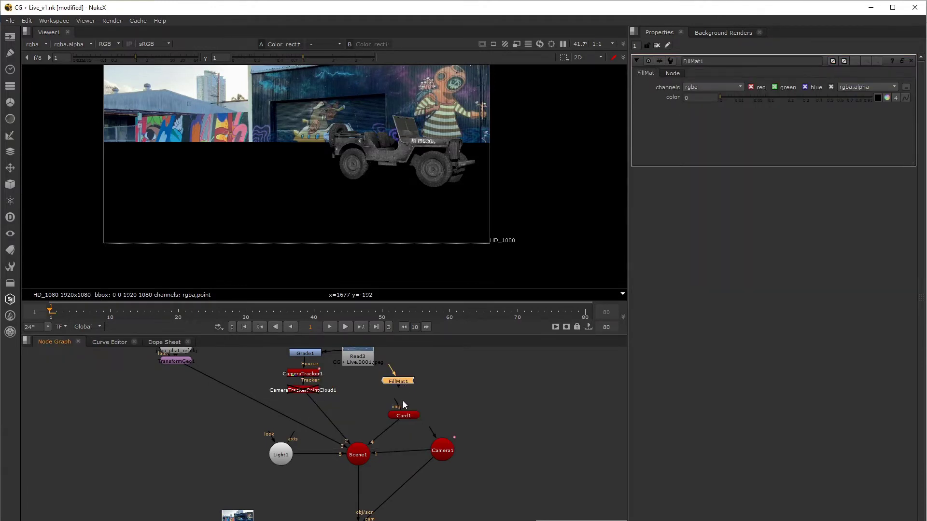
pyautogui.moveTo(395, 385); pyautogui.dragTo(397, 377)
pyautogui.moveTo(402, 386); pyautogui.dragTo(408, 393)
pyautogui.moveTo(421, 400); pyautogui.dragTo(416, 447, button='middle')
pyautogui.scroll(4, 407, 437)
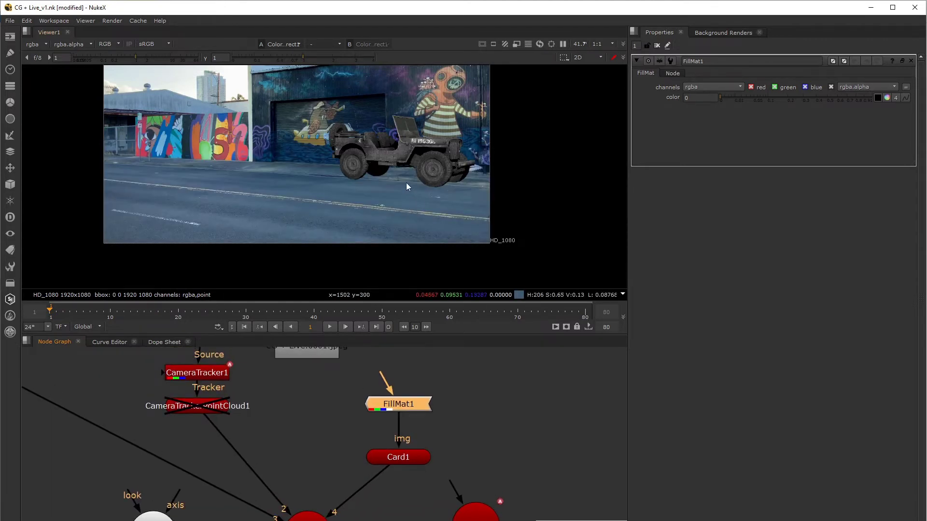
# Add a Phong shader node and connect it to the FillMat node's input
pyautogui.moveTo(419, 355); pyautogui.dragTo(423, 389, button='middle')
pyautogui.click(409, 385)
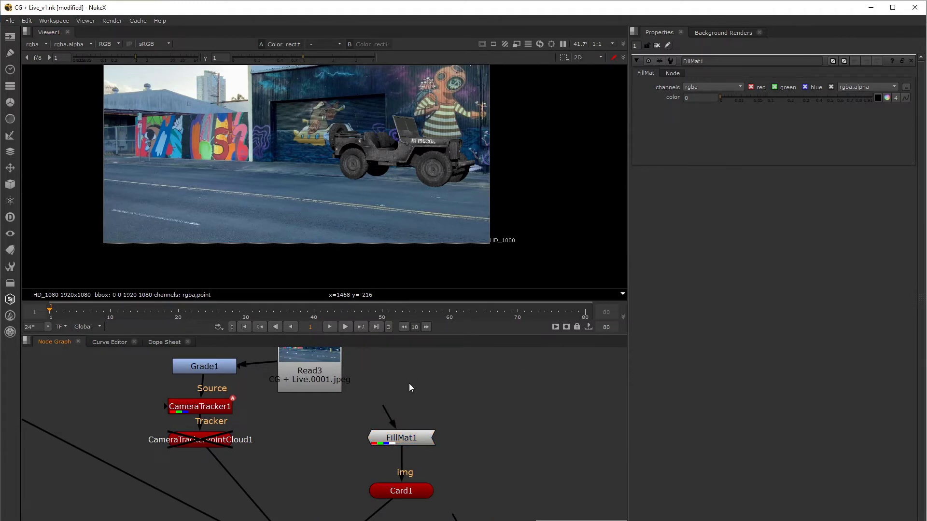
pyautogui.press('Tab')
pyautogui.write('pho')
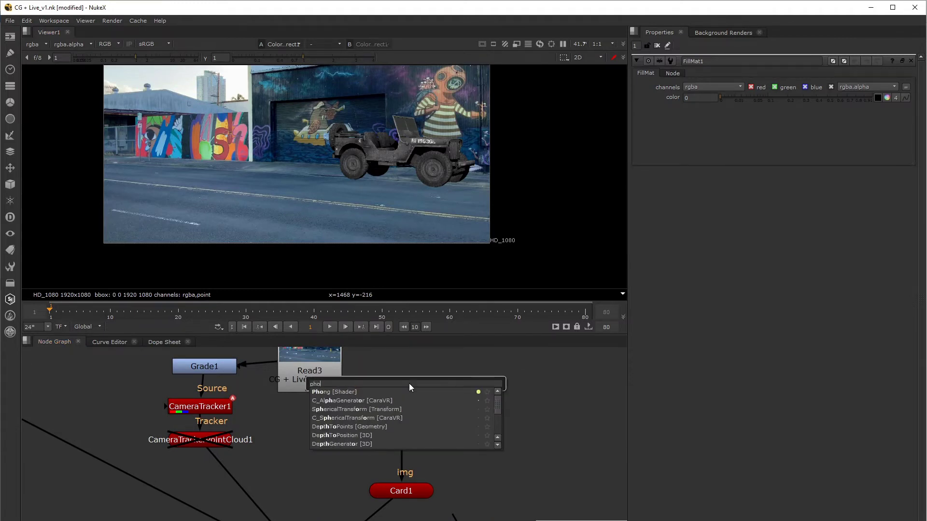
pyautogui.write('ng')
pyautogui.press('Return')
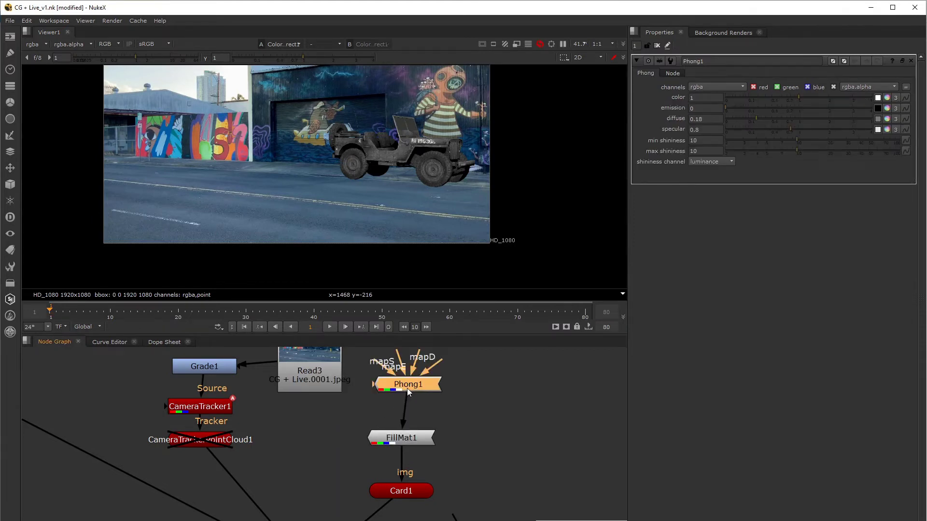
pyautogui.click(407, 398)
# Disable and re-enable Phong1 to compare the shadows beneath the jeep, and open the node's properties
pyautogui.scroll(4, 439, 179)
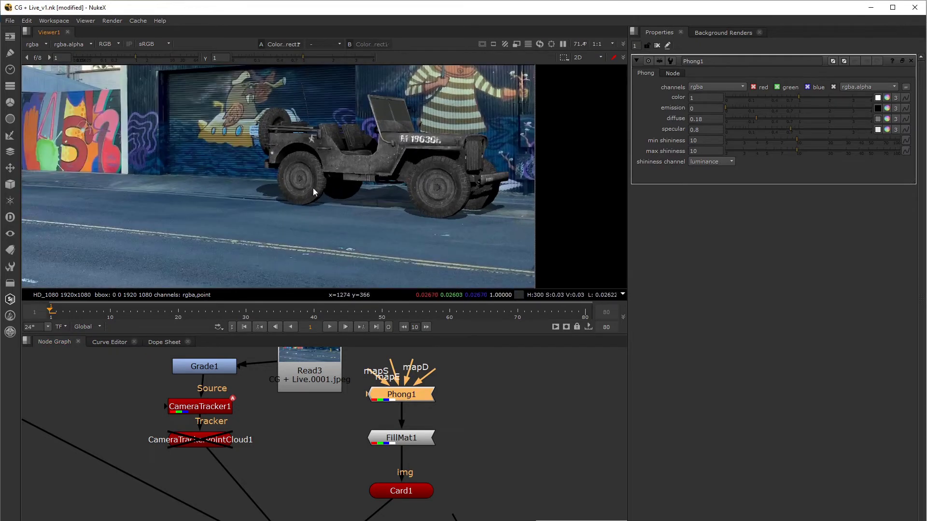
pyautogui.scroll(2, 416, 207)
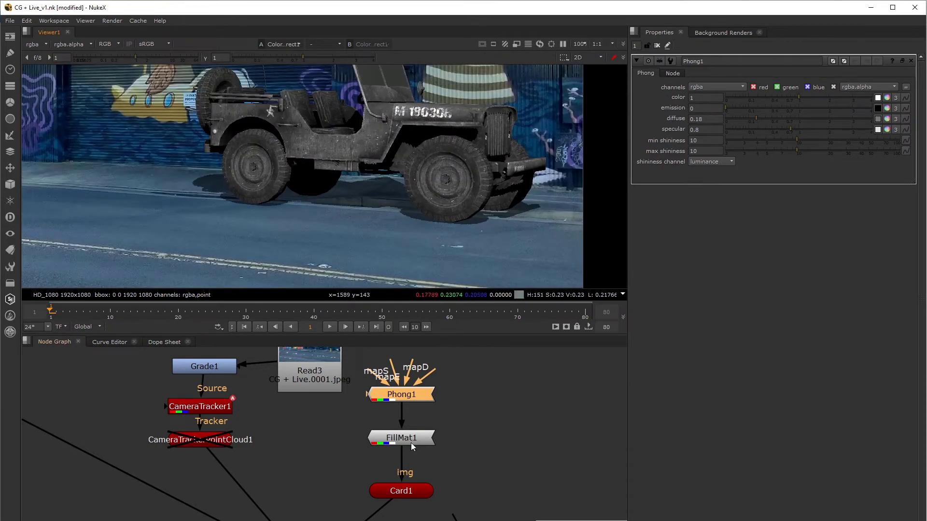
pyautogui.press('d')
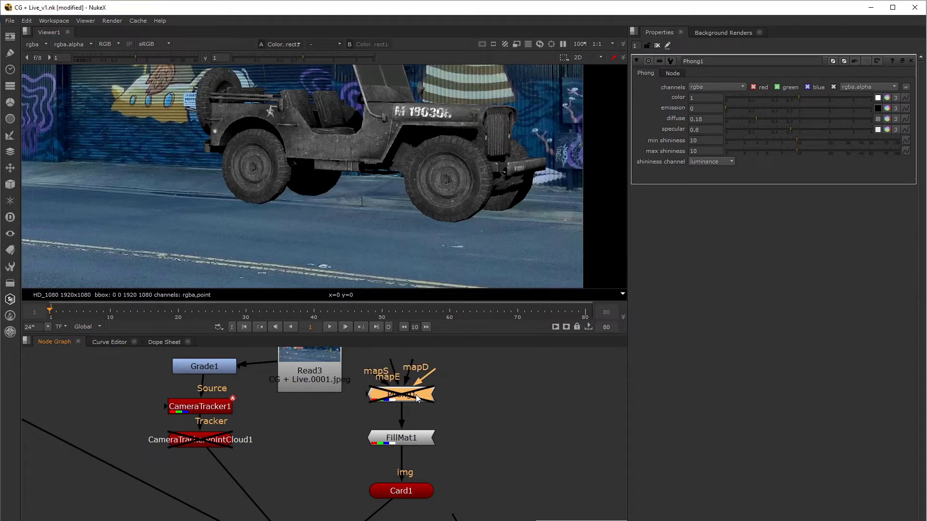
pyautogui.click(415, 439)
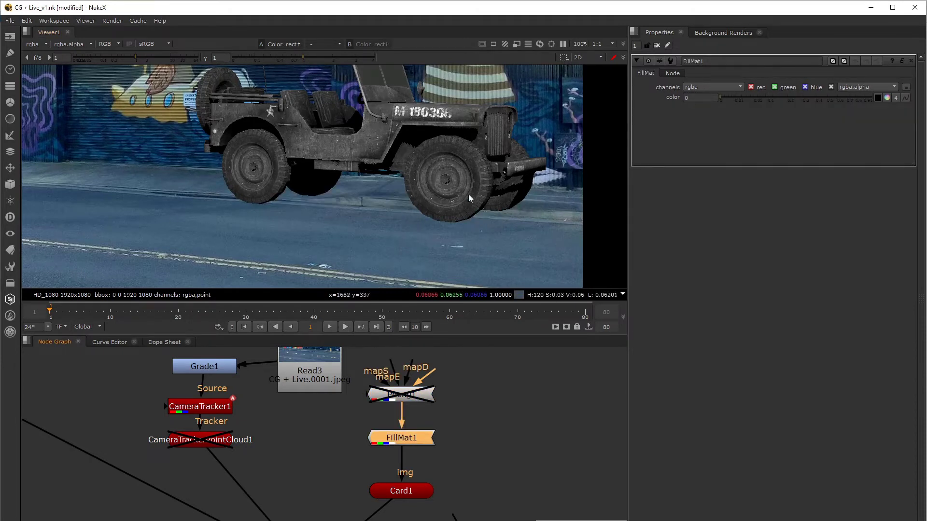
pyautogui.click(413, 394)
pyautogui.press('d')
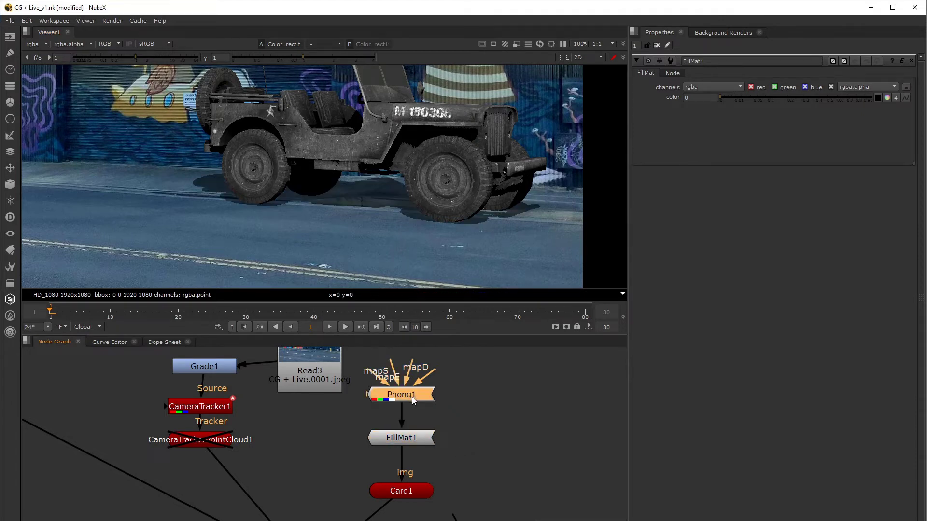
pyautogui.doubleClick(411, 396)
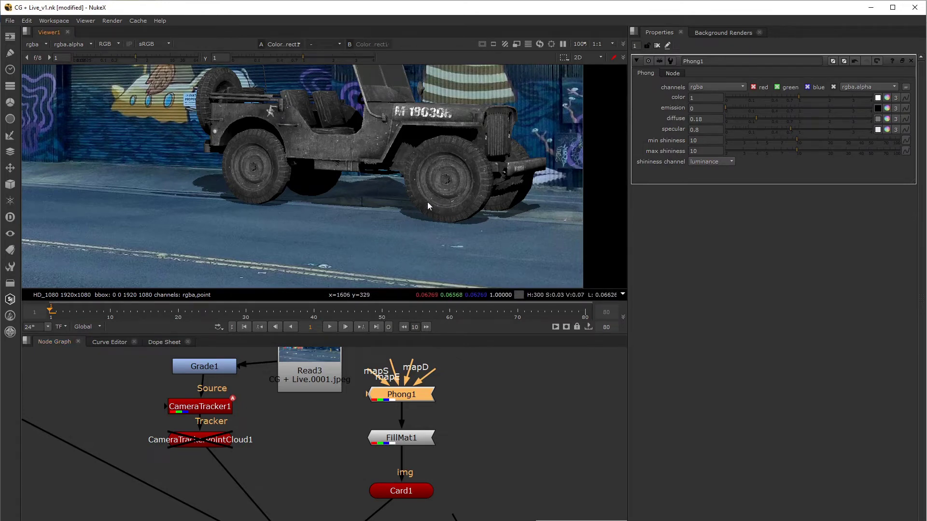
# Open the properties of the Light1 node in the node graph
pyautogui.scroll(-4, 415, 169)
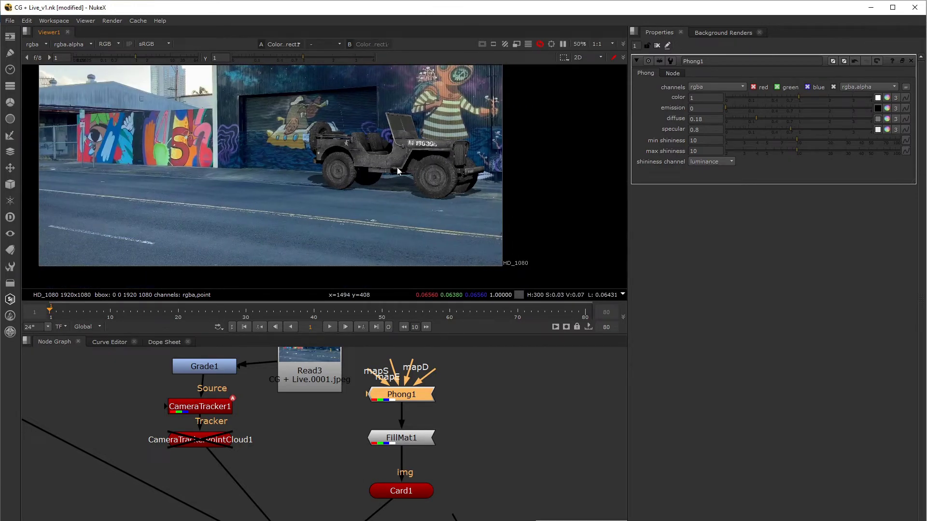
pyautogui.scroll(-2, 461, 441)
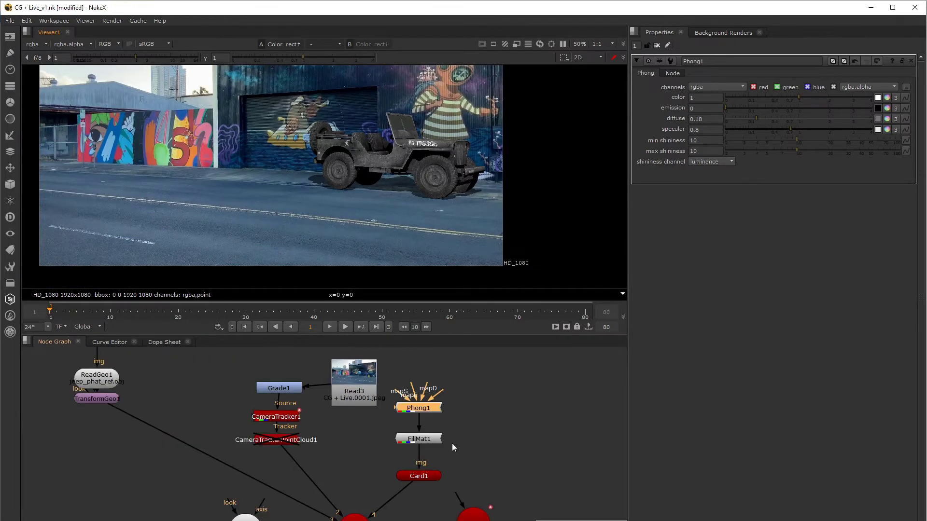
pyautogui.moveTo(452, 444); pyautogui.dragTo(448, 384, button='middle')
pyautogui.doubleClick(245, 476)
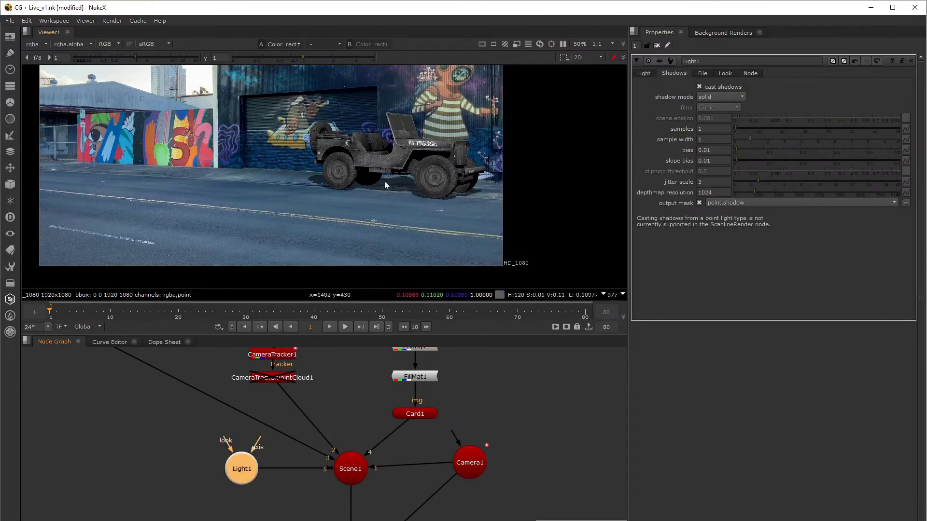
# Reposition Light1 in the 3D scene, shifting it slightly farther from the jeep
pyautogui.press('space')
pyautogui.press('Tab')
pyautogui.scroll(3, 456, 262)
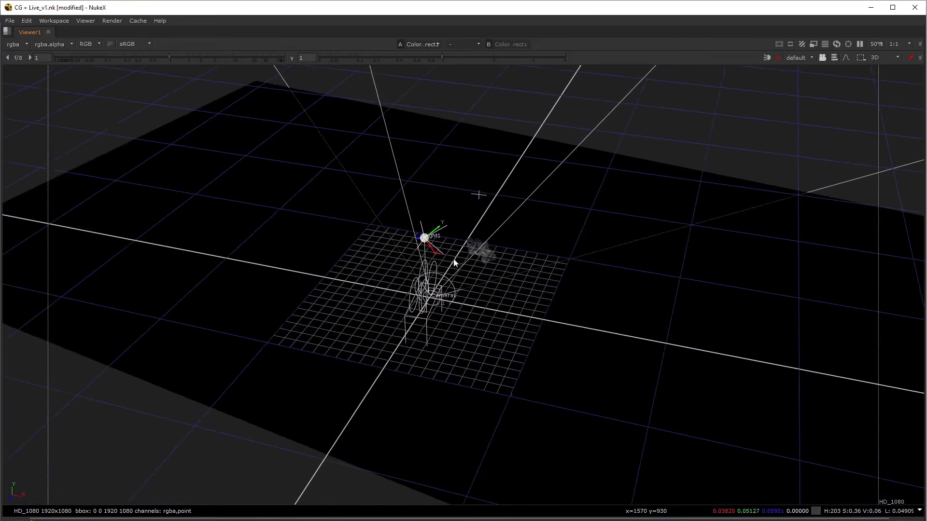
pyautogui.scroll(3, 405, 223)
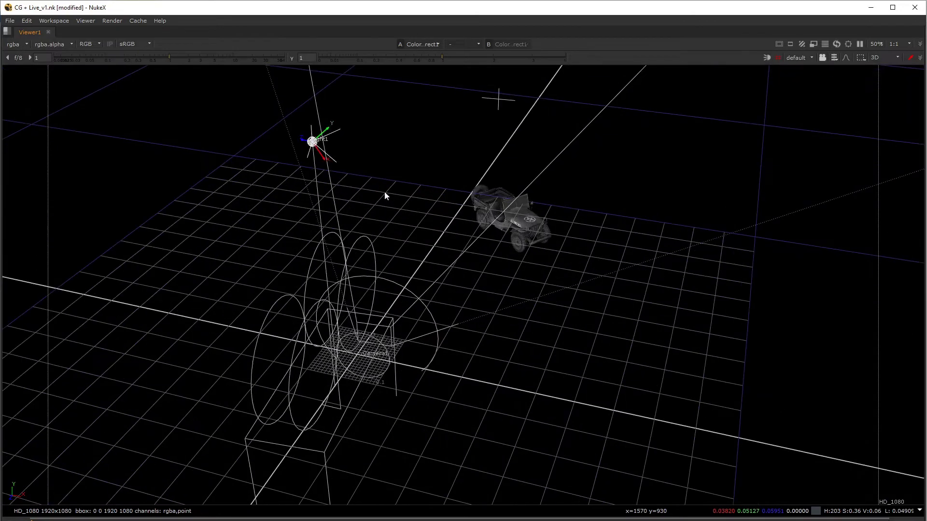
pyautogui.moveTo(307, 142); pyautogui.dragTo(294, 137)
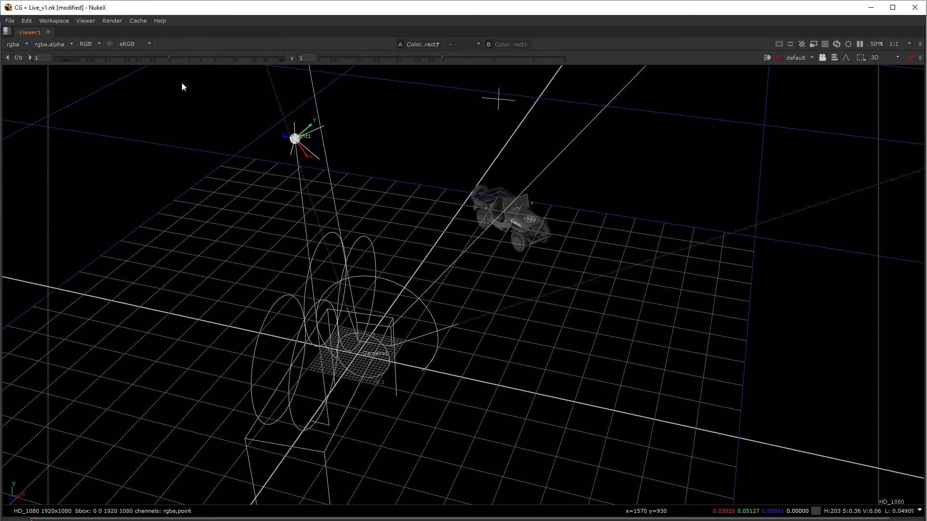
pyautogui.moveTo(350, 216); pyautogui.dragTo(444, 275, button='middle')
pyautogui.moveTo(614, 356); pyautogui.dragTo(500, 253)
pyautogui.moveTo(540, 221); pyautogui.dragTo(414, 354)
pyautogui.press('space')
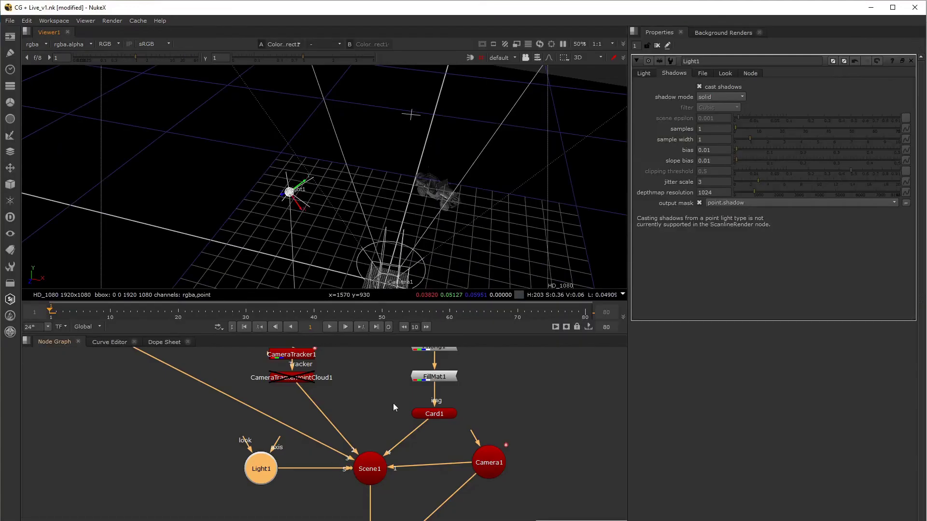
# Examine the jeep's shading and its ground shadow in the 2D composite, close up and enlarged
pyautogui.moveTo(384, 514); pyautogui.dragTo(401, 392, button='middle')
pyautogui.scroll(-3, 402, 399)
pyautogui.doubleClick(292, 504)
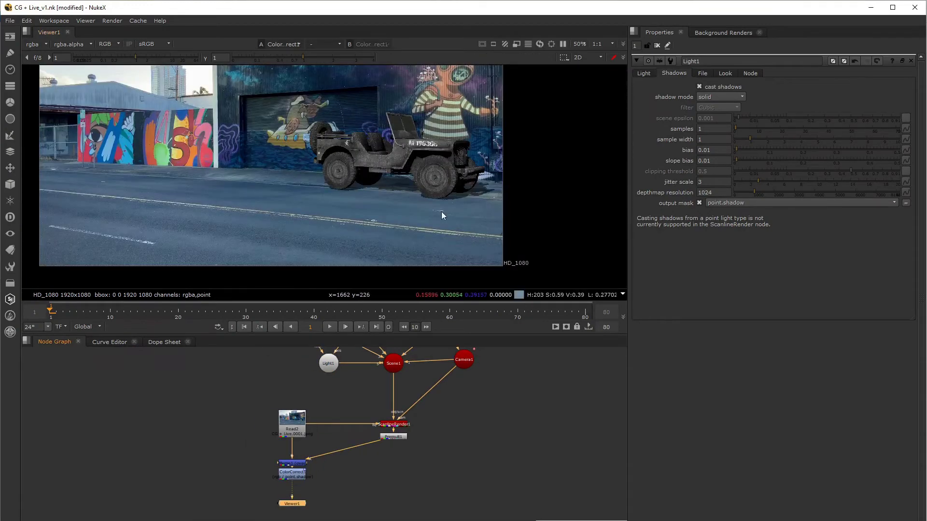
pyautogui.scroll(2, 447, 169)
pyautogui.moveTo(448, 167); pyautogui.dragTo(462, 201, button='middle')
pyautogui.scroll(2, 467, 183)
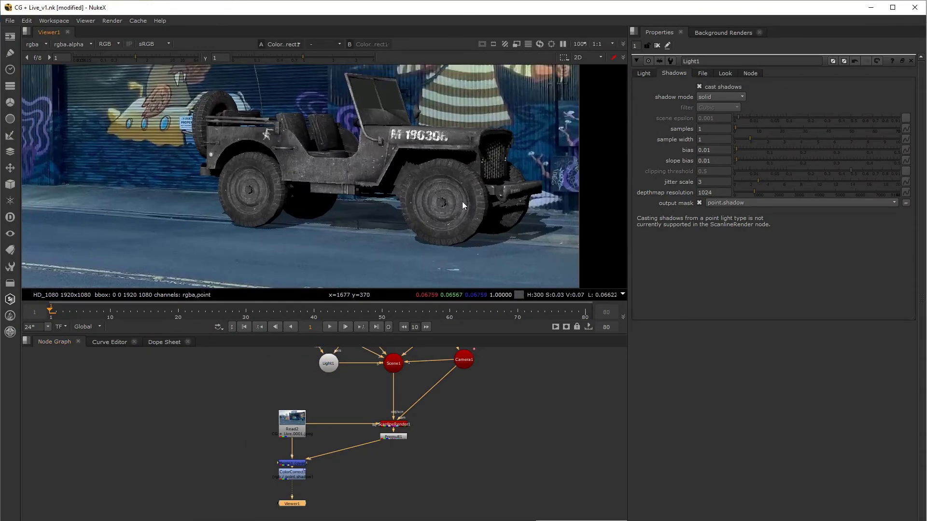
pyautogui.press('space')
pyautogui.moveTo(524, 255); pyautogui.dragTo(528, 254, button='middle')
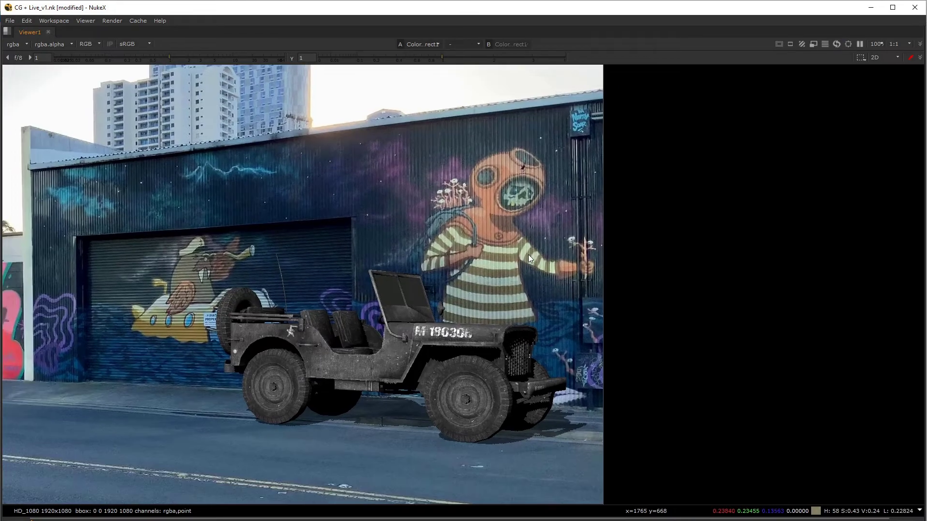
pyautogui.press('space')
pyautogui.scroll(-2, 456, 143)
pyautogui.moveTo(468, 147); pyautogui.dragTo(476, 207, button='middle')
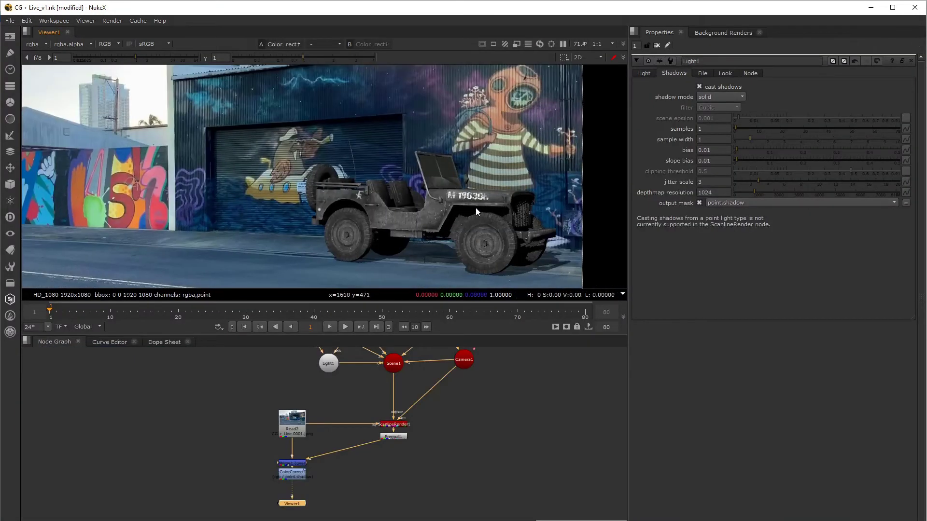
# Select Light1 in the 3D scene and slide it along its X axis
pyautogui.press('Tab')
pyautogui.press('space')
pyautogui.moveTo(452, 347); pyautogui.dragTo(413, 302, button='middle')
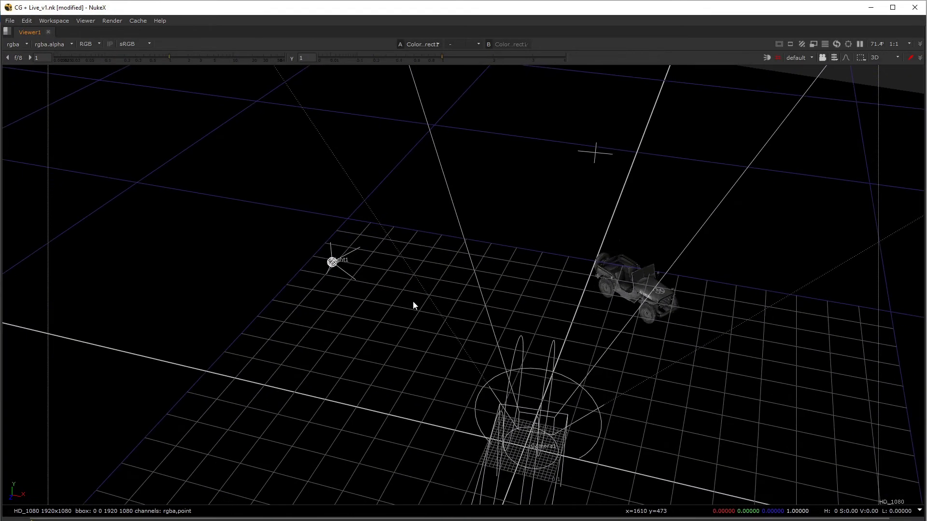
pyautogui.scroll(2, 335, 257)
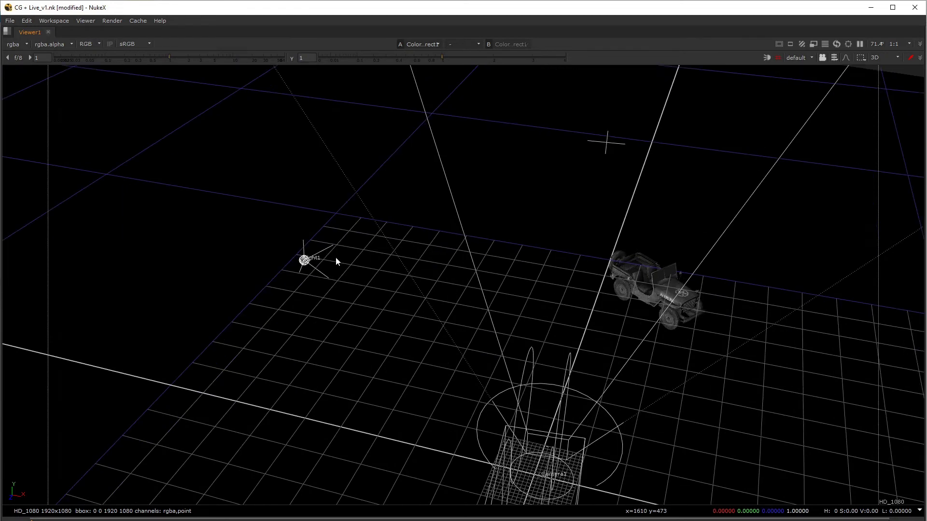
pyautogui.click(305, 262)
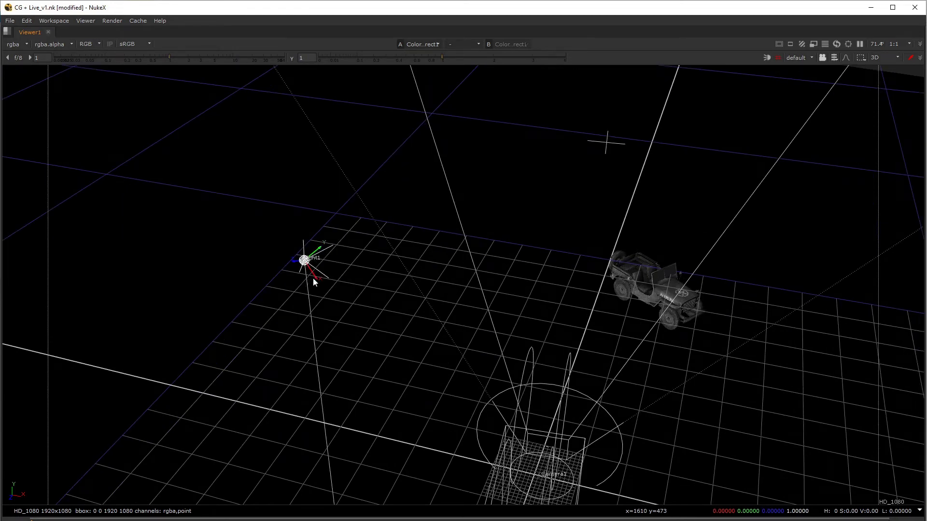
pyautogui.moveTo(314, 282); pyautogui.dragTo(365, 357)
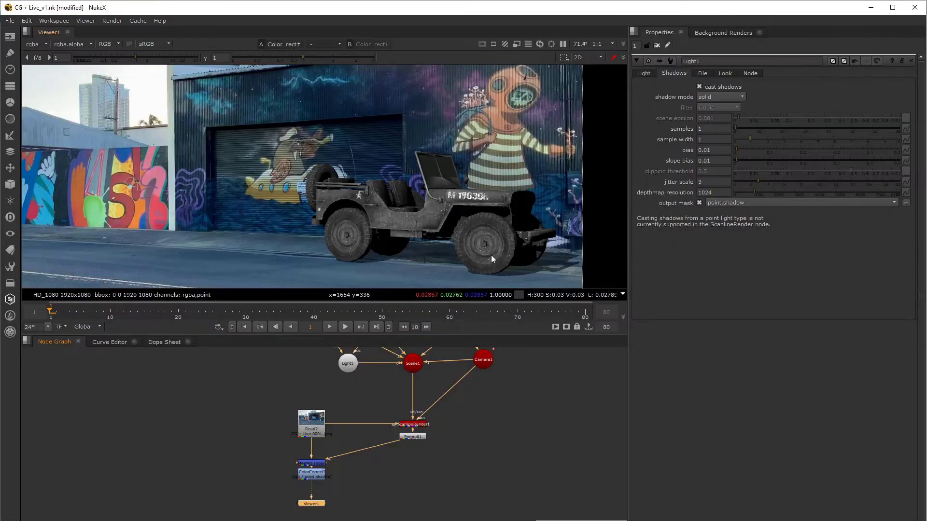
# Inspect the jeep's grille, front wheels and cast shadow in the 2D composite
pyautogui.press('space')
pyautogui.moveTo(483, 379); pyautogui.dragTo(482, 345, button='middle')
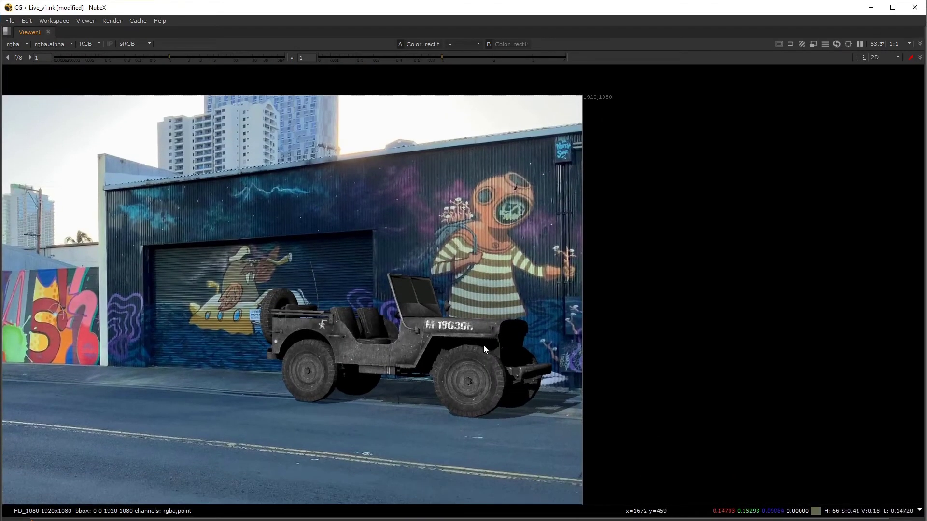
pyautogui.scroll(4, 525, 352)
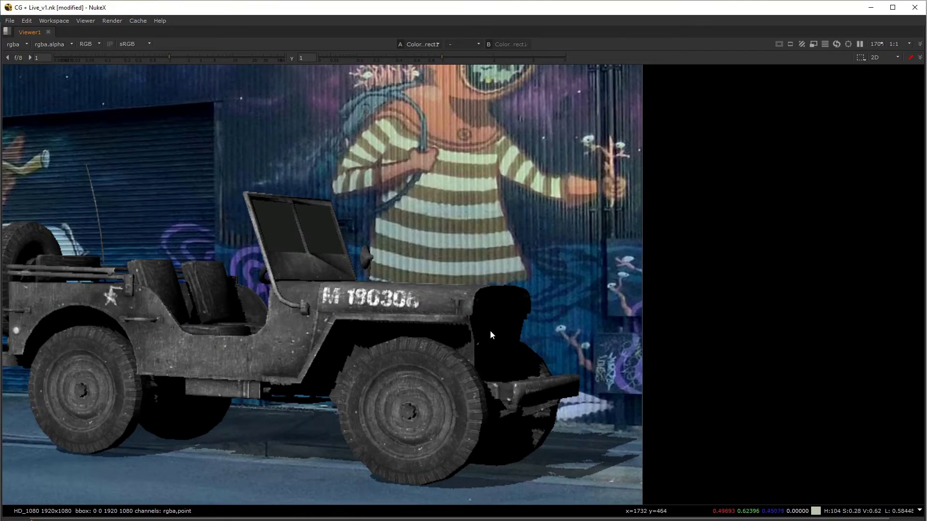
pyautogui.scroll(-3, 509, 331)
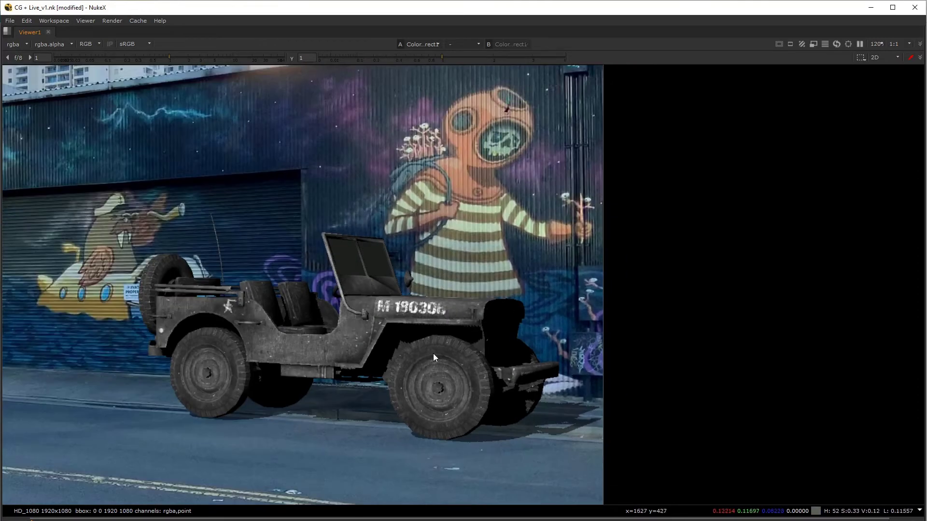
pyautogui.press('space')
pyautogui.scroll(-3, 473, 202)
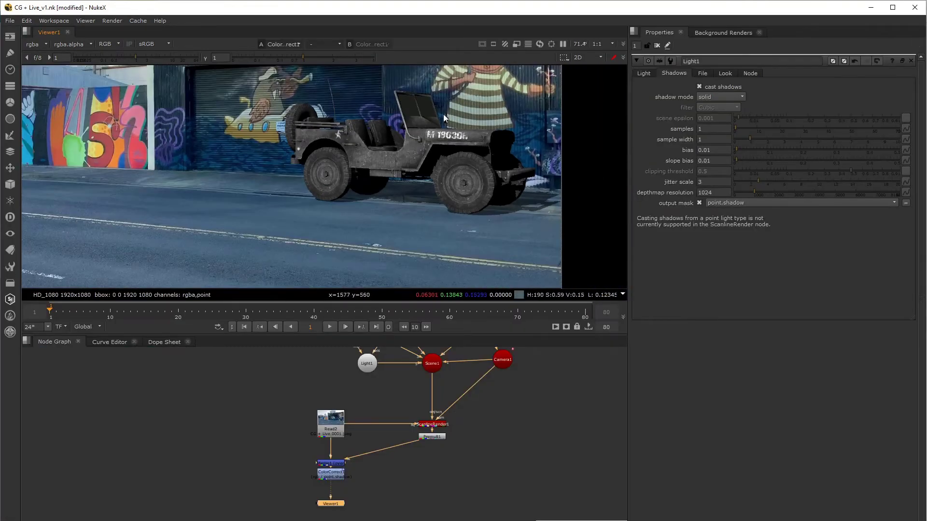
pyautogui.moveTo(444, 114); pyautogui.dragTo(413, 123, button='middle')
pyautogui.scroll(1, 372, 410)
# Disable and re-enable Light1 to compare its effect on the jeep
pyautogui.moveTo(389, 388); pyautogui.dragTo(372, 399, button='middle')
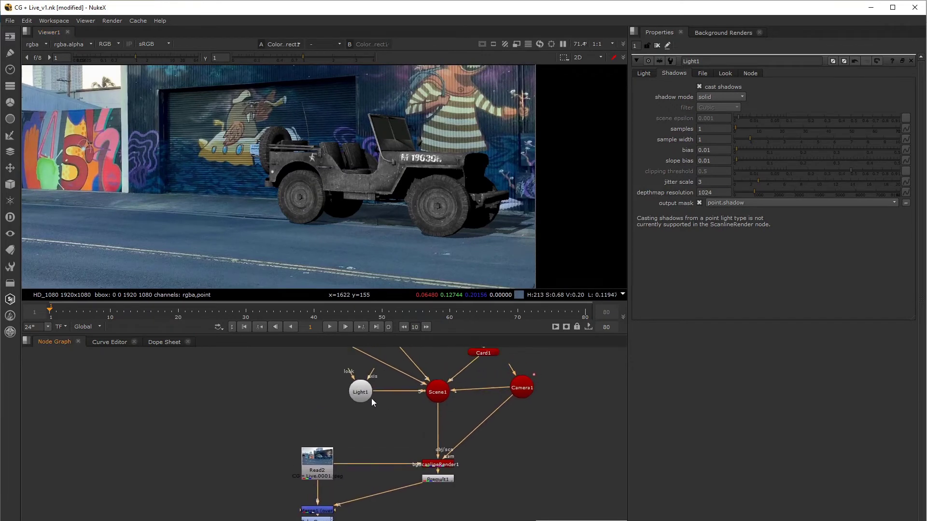
pyautogui.click(361, 395)
pyautogui.press('d')
pyautogui.press('d')
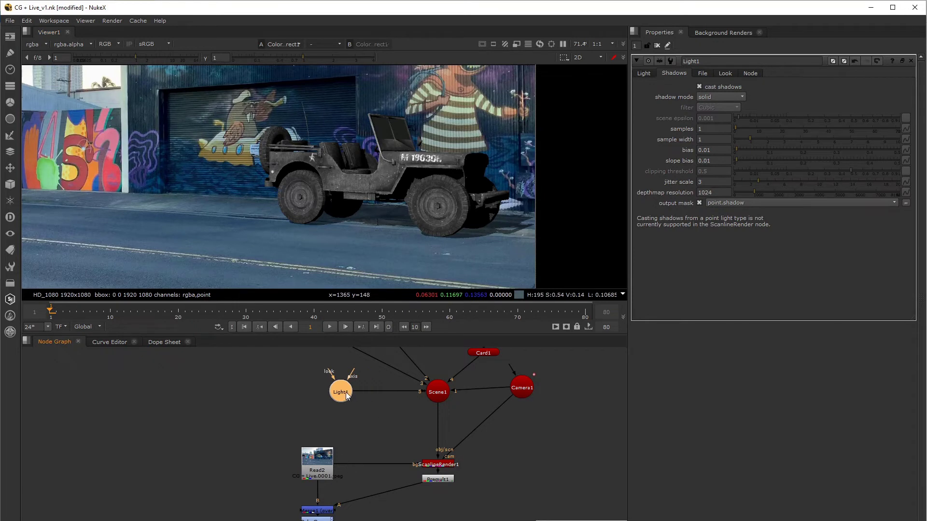
# Add a second Light node beneath Light1 in the node graph
pyautogui.click(359, 411)
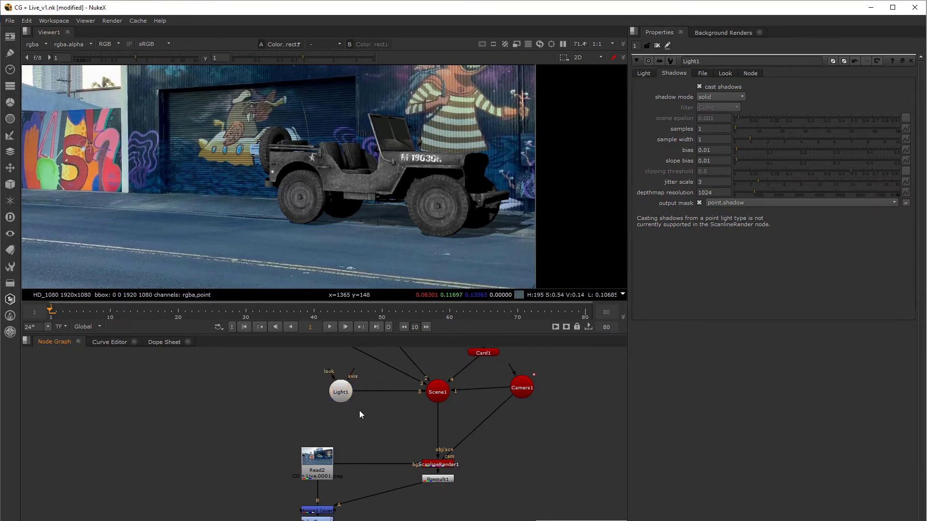
pyautogui.press('Tab')
pyautogui.write('l')
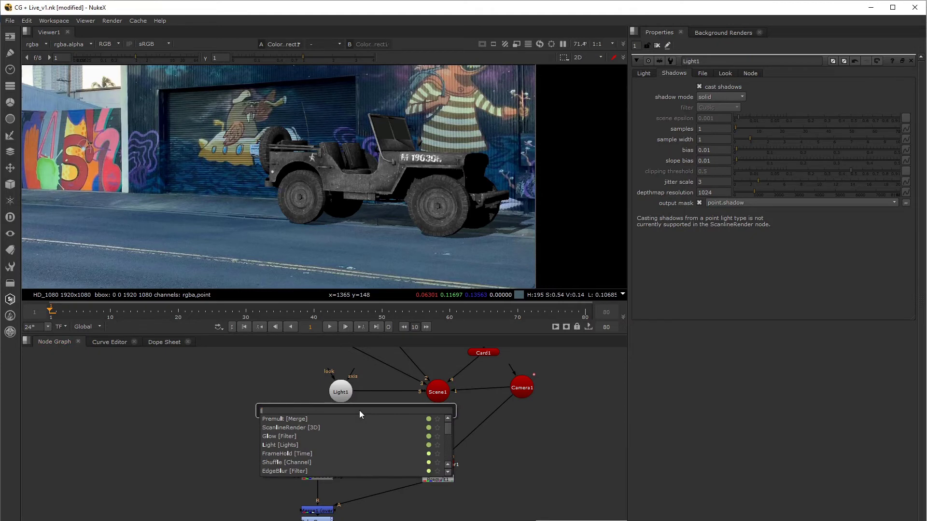
pyautogui.write('ight [Lights')
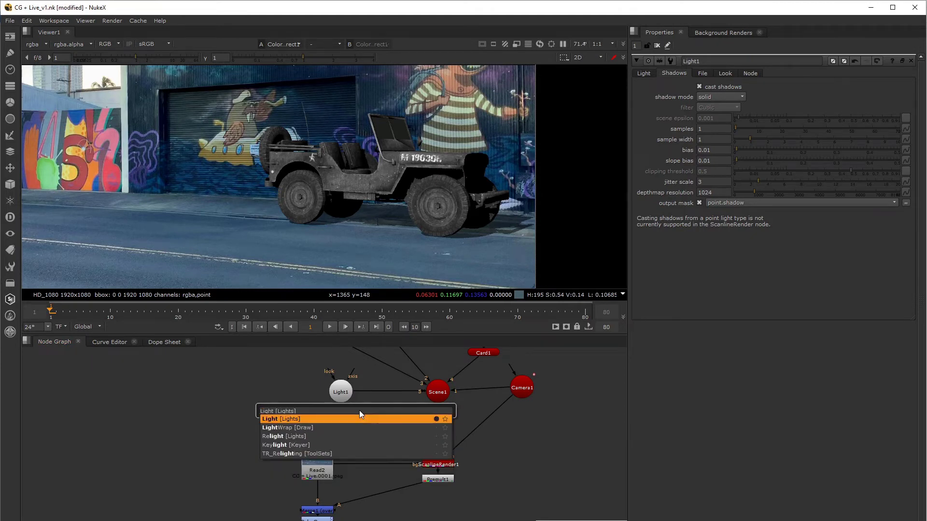
pyautogui.press('Return')
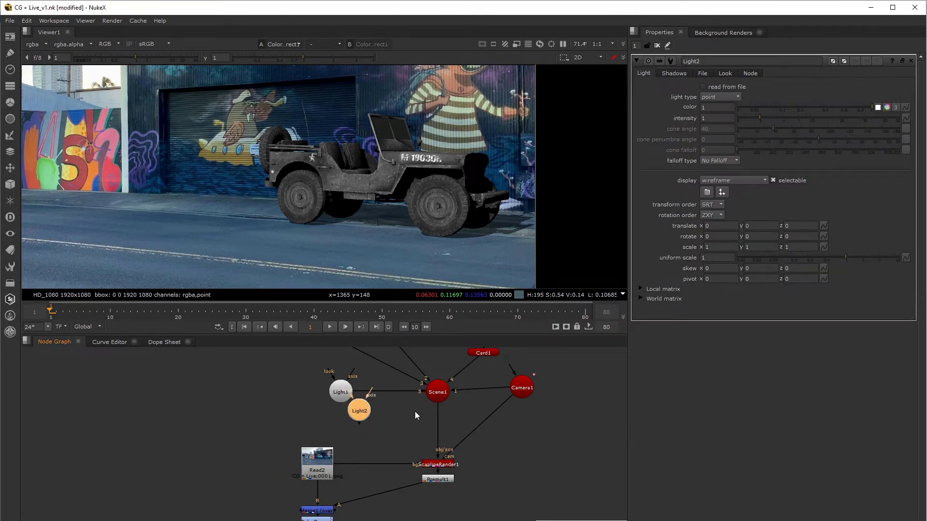
# Connect Light2 to Scene1 and space the two light nodes apart in the node graph
pyautogui.scroll(3, 415, 411)
pyautogui.moveTo(279, 376); pyautogui.dragTo(222, 367)
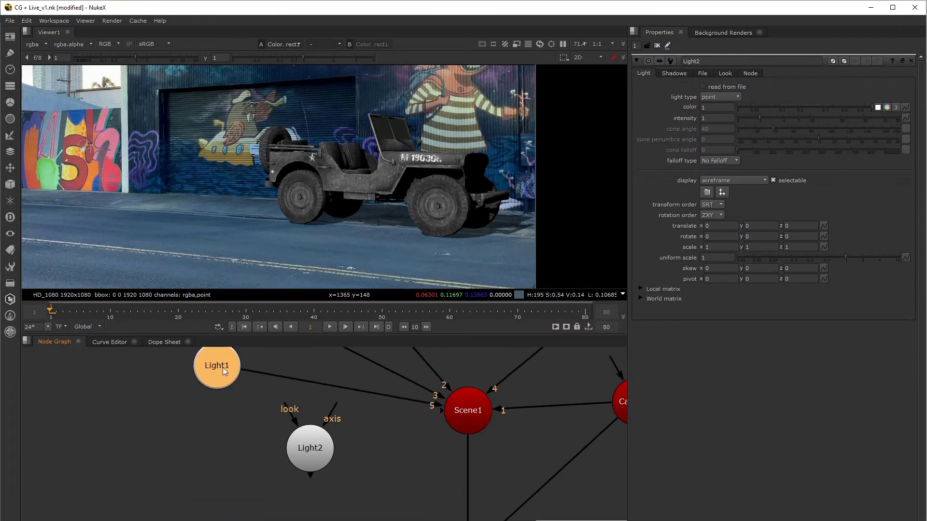
pyautogui.moveTo(440, 418); pyautogui.dragTo(321, 448)
pyautogui.click(322, 448)
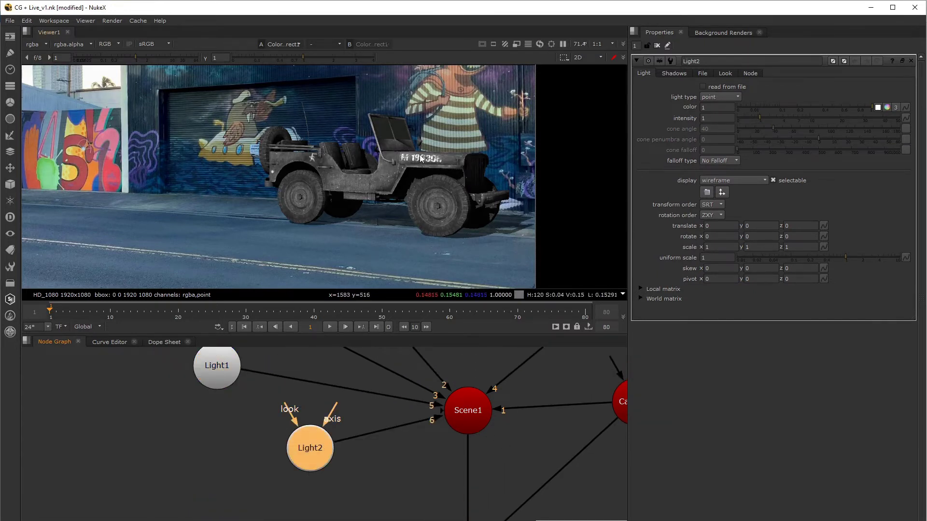
pyautogui.moveTo(318, 467)
pyautogui.mouseDown()
pyautogui.moveTo(300, 466)
pyautogui.moveTo(313, 452)
pyautogui.mouseUp()
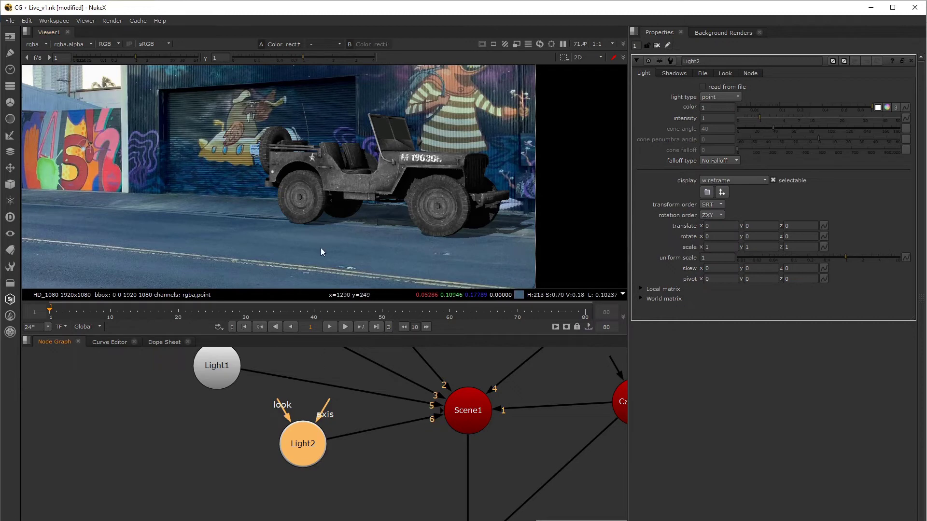
pyautogui.moveTo(297, 448); pyautogui.dragTo(297, 462)
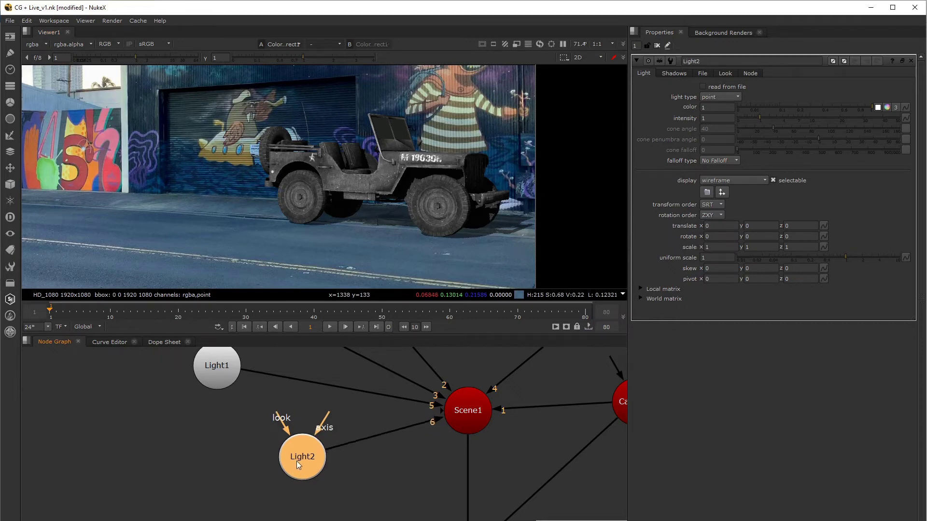
# Move Light2 in the 3D scene to in front of the jeep, at about X 0.48, Y -0.152, Z -0.949
pyautogui.press('space')
pyautogui.press('Tab')
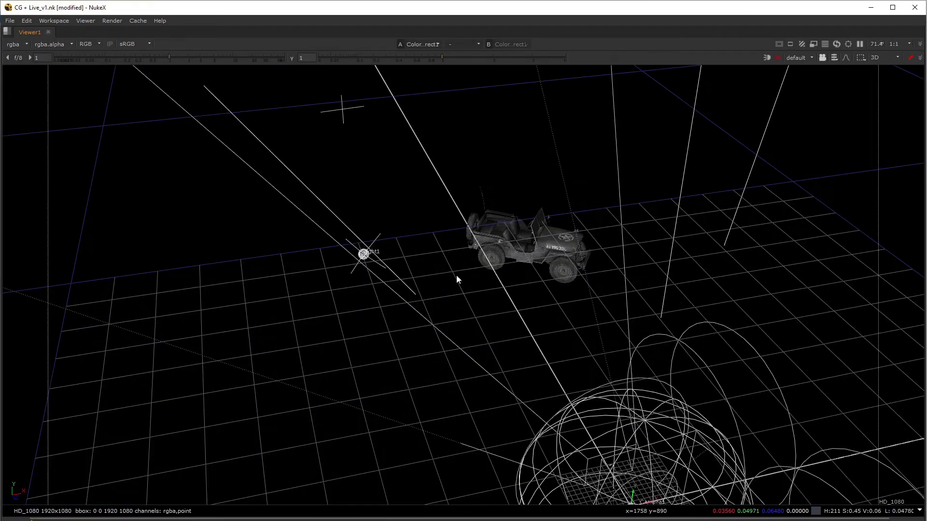
pyautogui.scroll(-3, 456, 276)
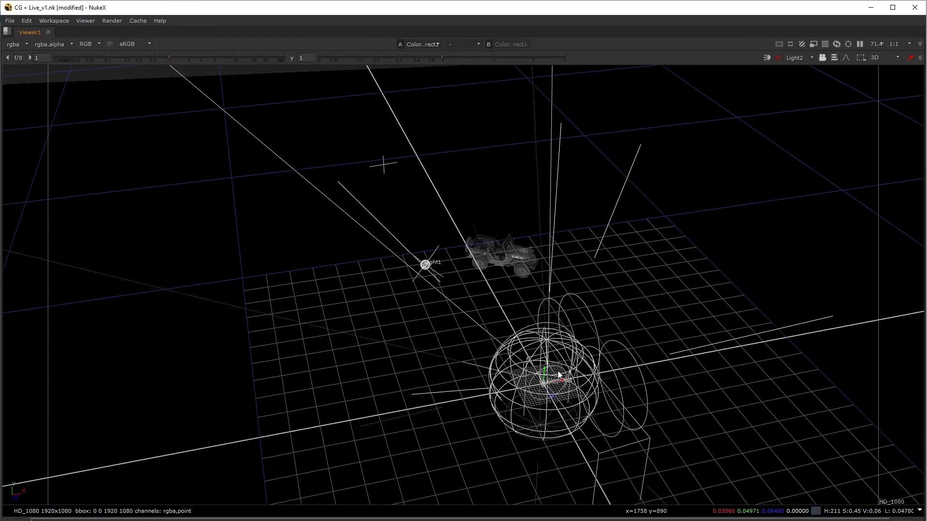
pyautogui.moveTo(544, 384); pyautogui.dragTo(657, 331)
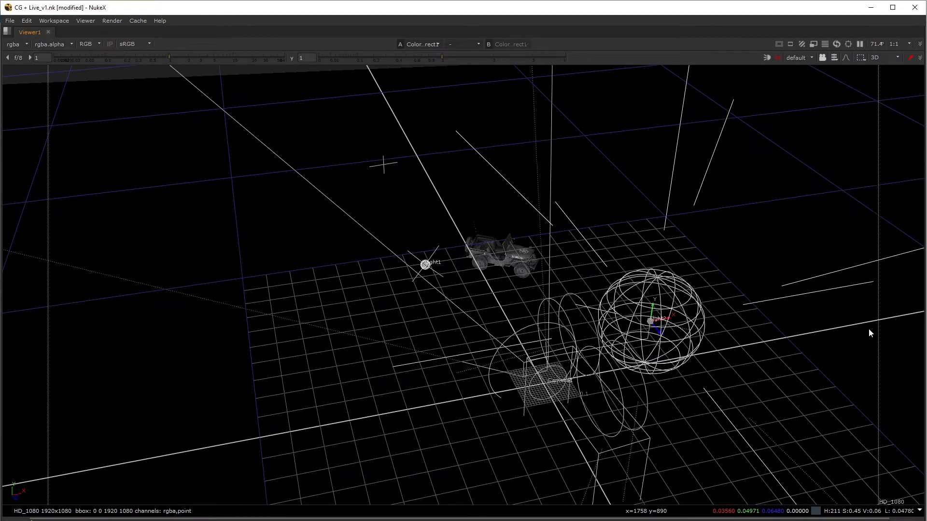
pyautogui.keyDown('ctrl'); pyautogui.moveTo(868, 328); pyautogui.dragTo(672, 323); pyautogui.keyUp('ctrl')
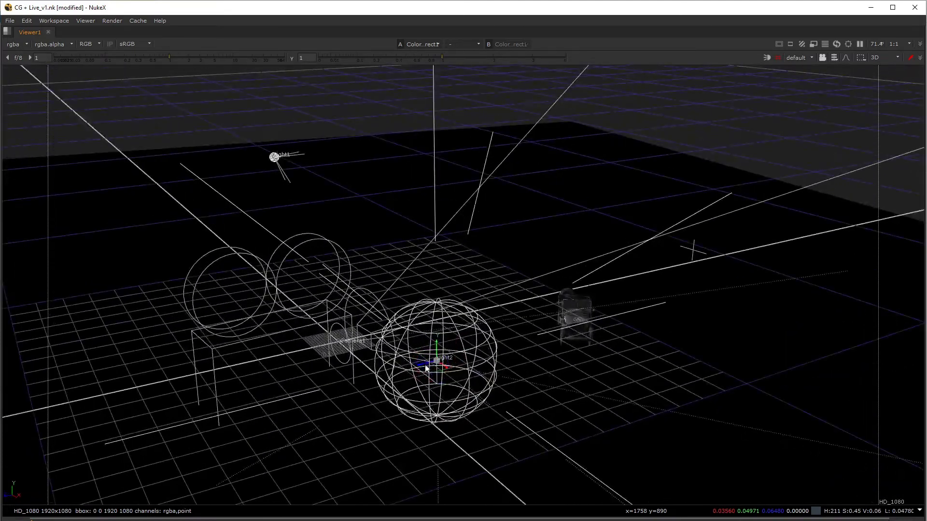
pyautogui.moveTo(427, 368); pyautogui.dragTo(635, 371)
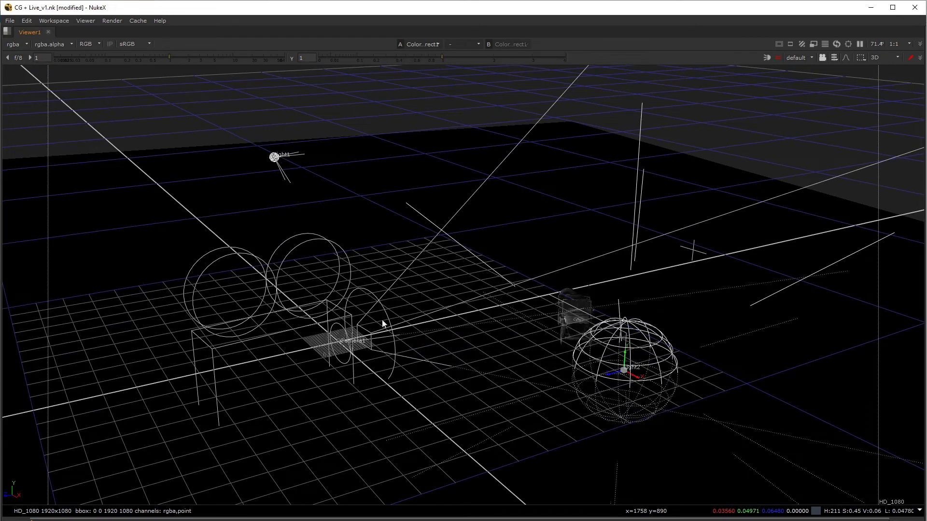
pyautogui.press('space')
pyautogui.scroll(-2, 471, 458)
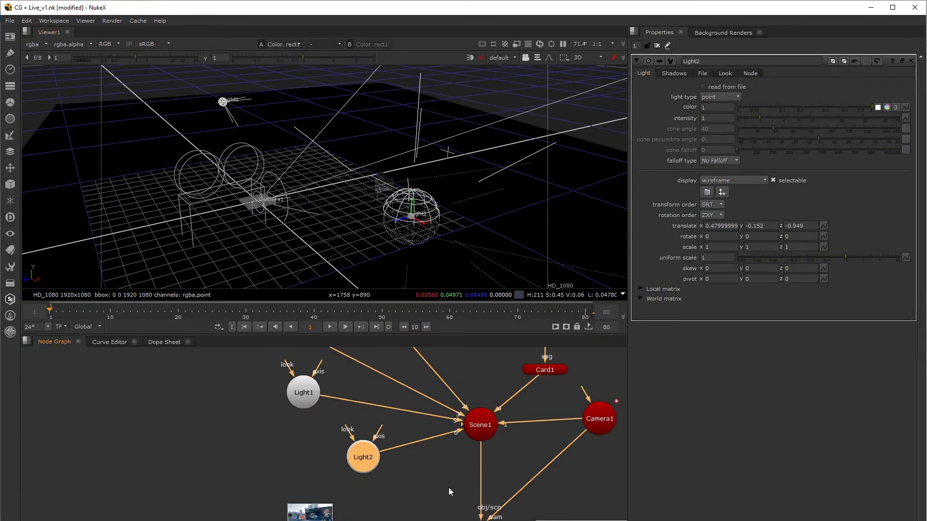
# Show the ColorCorrect1 composite in the 2D viewer and examine the lighting on the jeep's front
pyautogui.moveTo(448, 488); pyautogui.dragTo(451, 391, button='middle')
pyautogui.scroll(-3, 443, 456)
pyautogui.click(377, 472)
pyautogui.press('Tab')
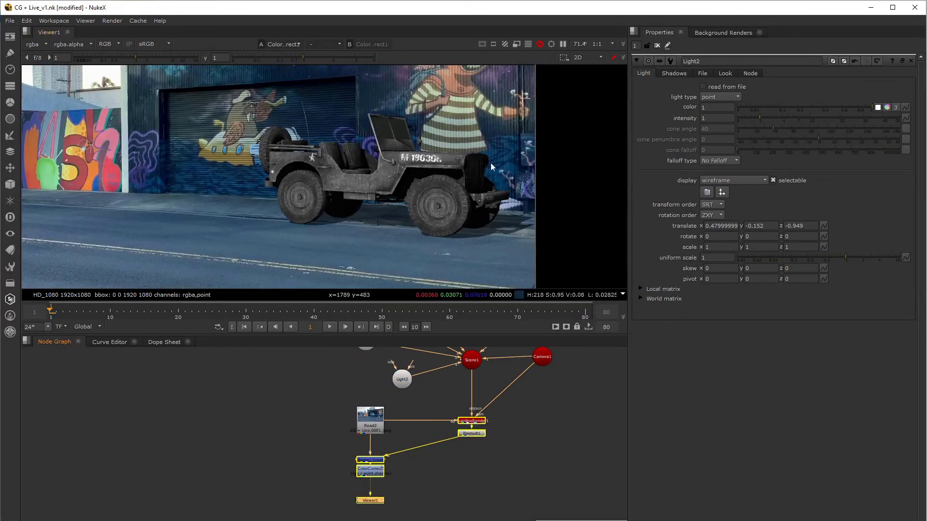
pyautogui.scroll(4, 507, 174)
pyautogui.moveTo(459, 158); pyautogui.dragTo(457, 177, button='middle')
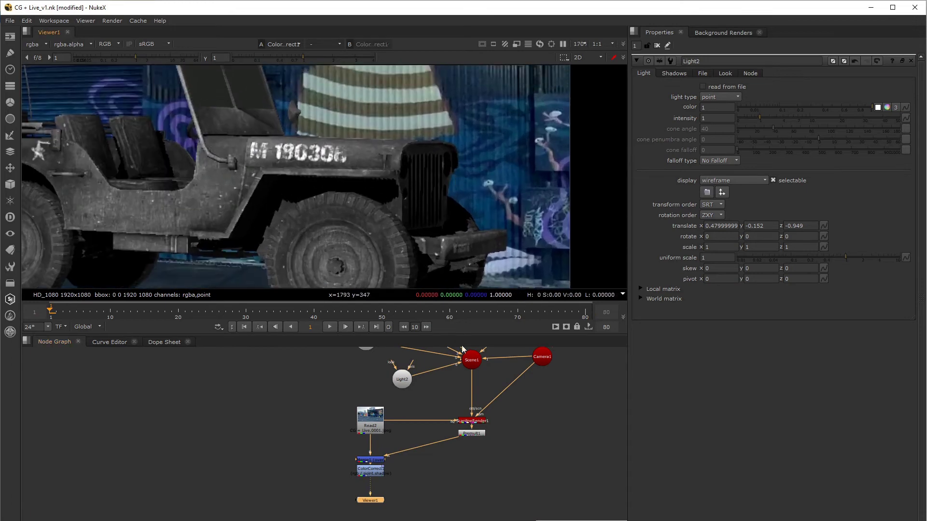
# Try intensities of 3 and 6 on Light2, and set its intensity to 4
pyautogui.scroll(-2, 437, 425)
pyautogui.moveTo(441, 393); pyautogui.dragTo(409, 434, button='middle')
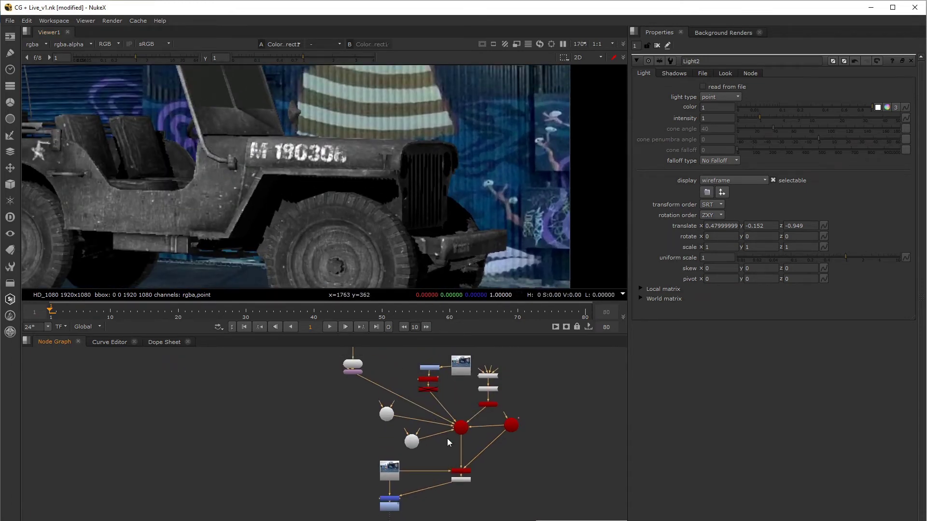
pyautogui.scroll(3, 405, 459)
pyautogui.click(417, 428)
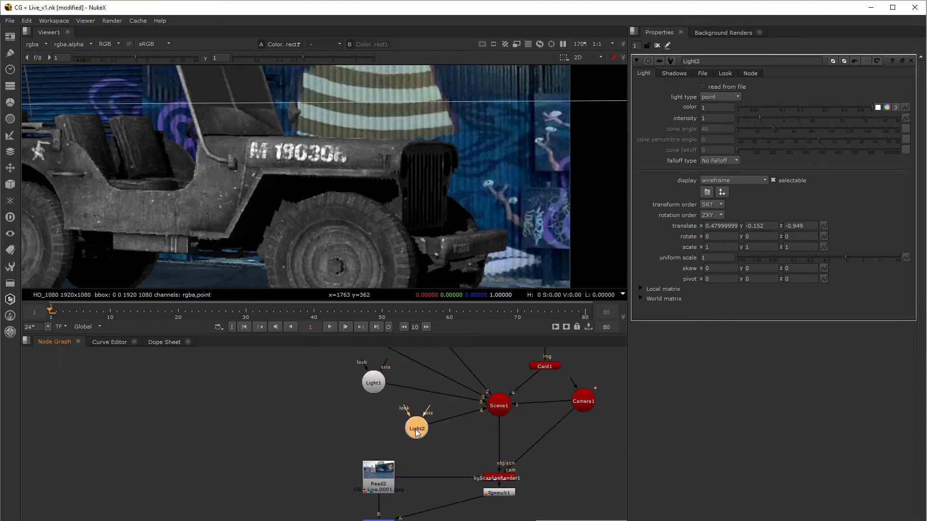
pyautogui.click(713, 118)
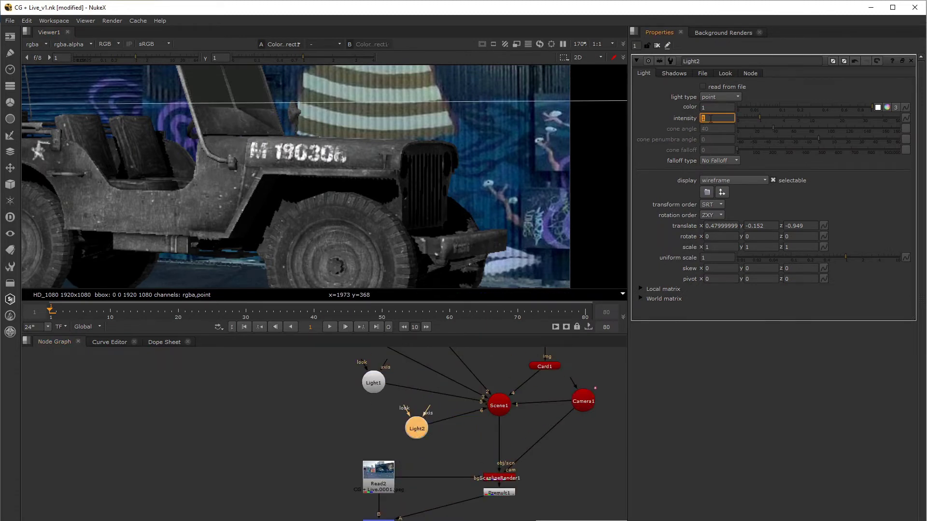
pyautogui.write('3')
pyautogui.press('Return')
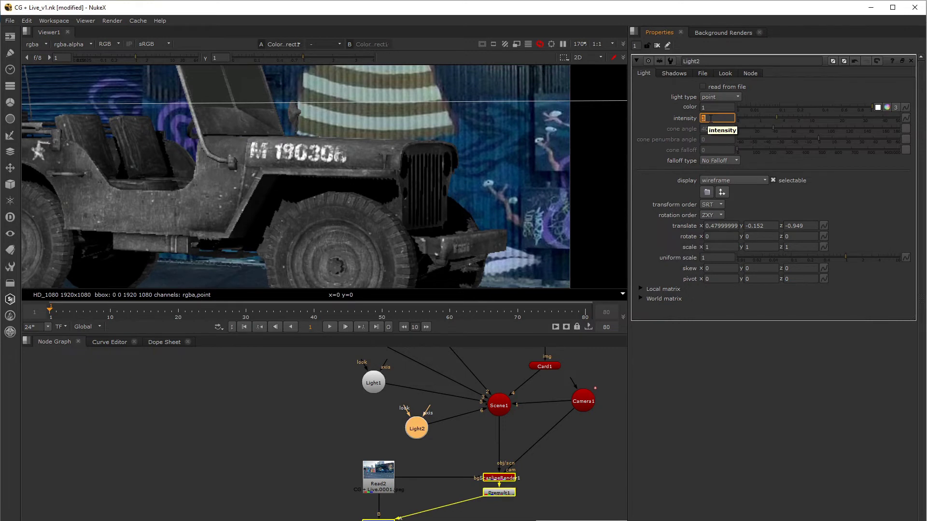
pyautogui.write('6')
pyautogui.press('Return')
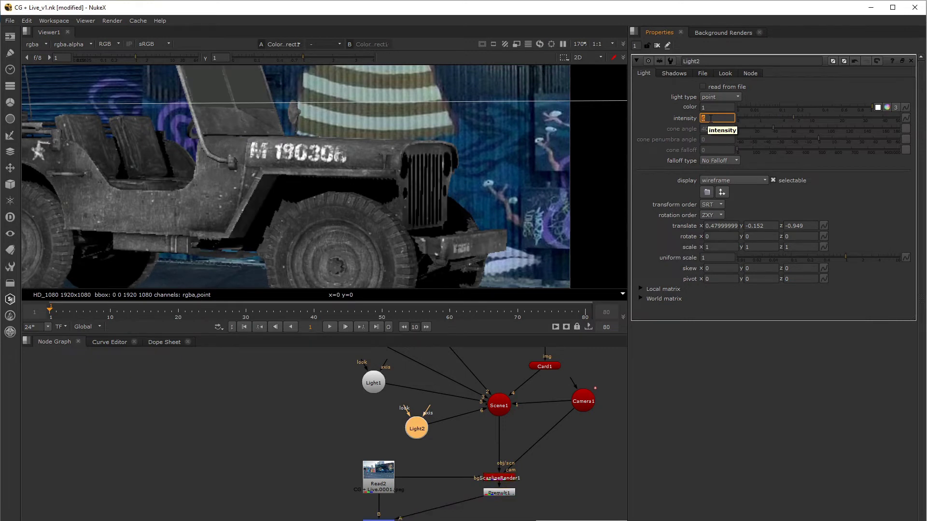
pyautogui.write('4')
pyautogui.press('Return')
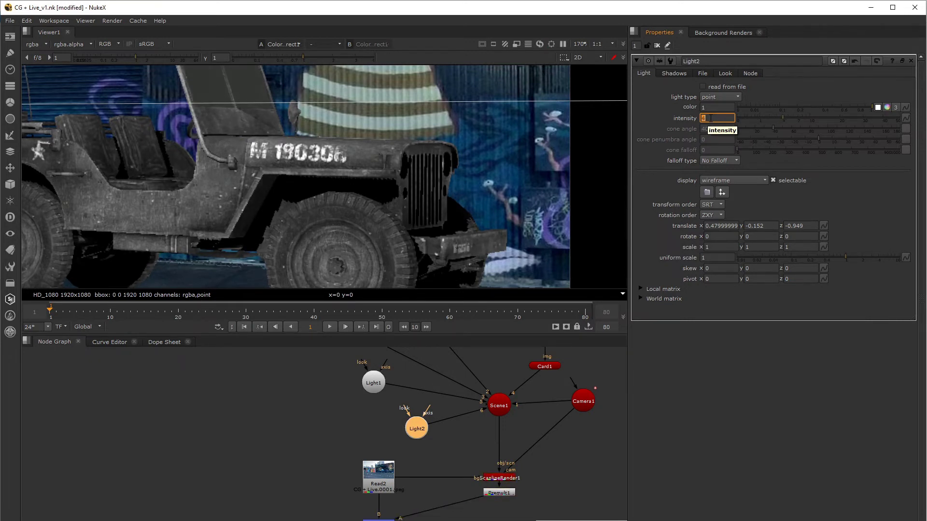
pyautogui.scroll(-3, 453, 203)
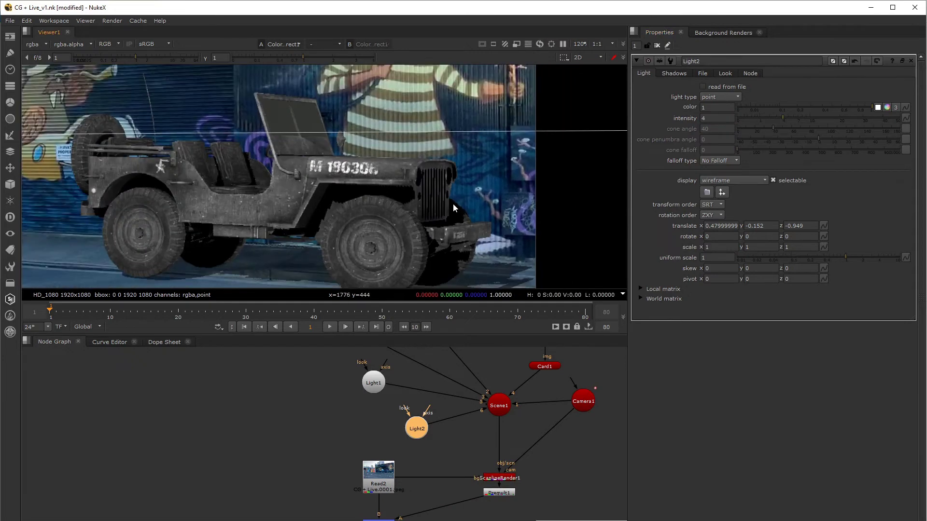
pyautogui.moveTo(453, 203)
pyautogui.mouseDown(button='middle')
pyautogui.moveTo(441, 199)
pyautogui.moveTo(468, 196)
pyautogui.mouseUp(button='middle')
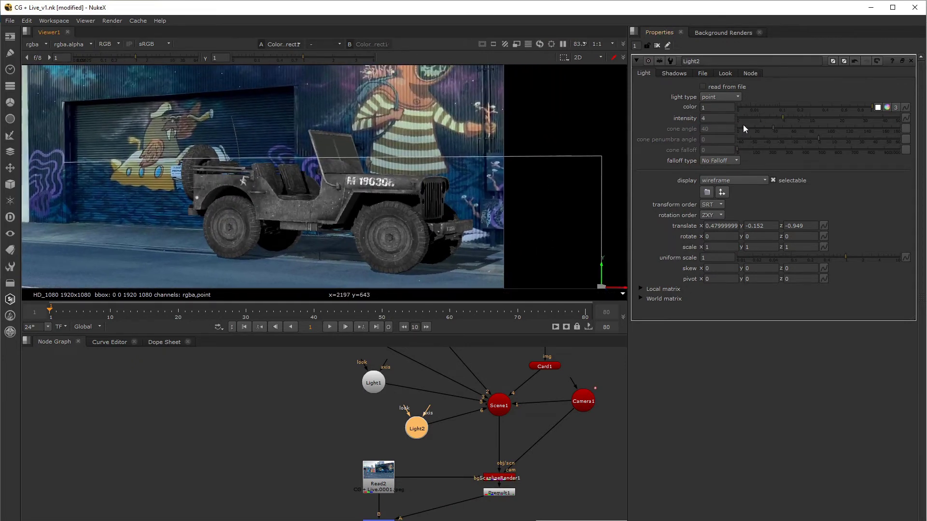
# Tint Light2 light blue, with colour values of about 0.26 red, 0.653 green and 1 blue
pyautogui.click(887, 108)
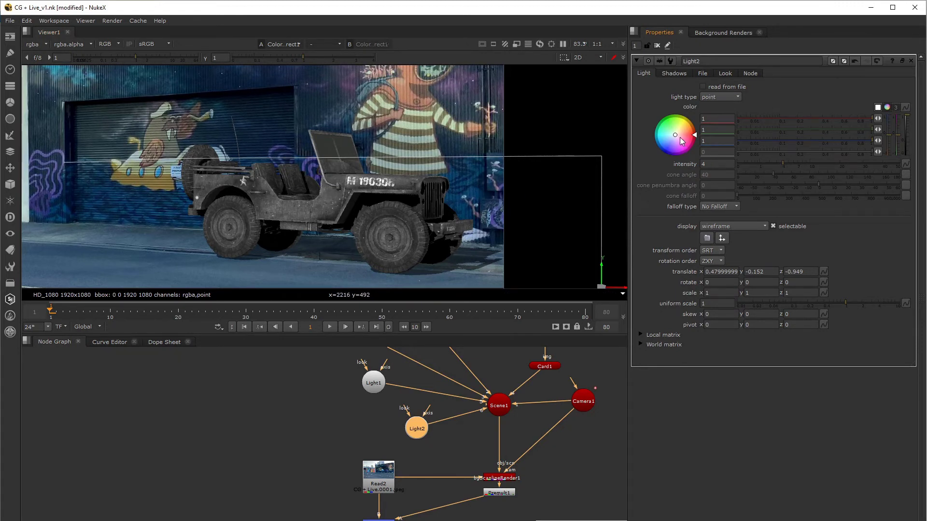
pyautogui.moveTo(675, 136)
pyautogui.mouseDown()
pyautogui.moveTo(669, 157)
pyautogui.moveTo(664, 141)
pyautogui.mouseUp()
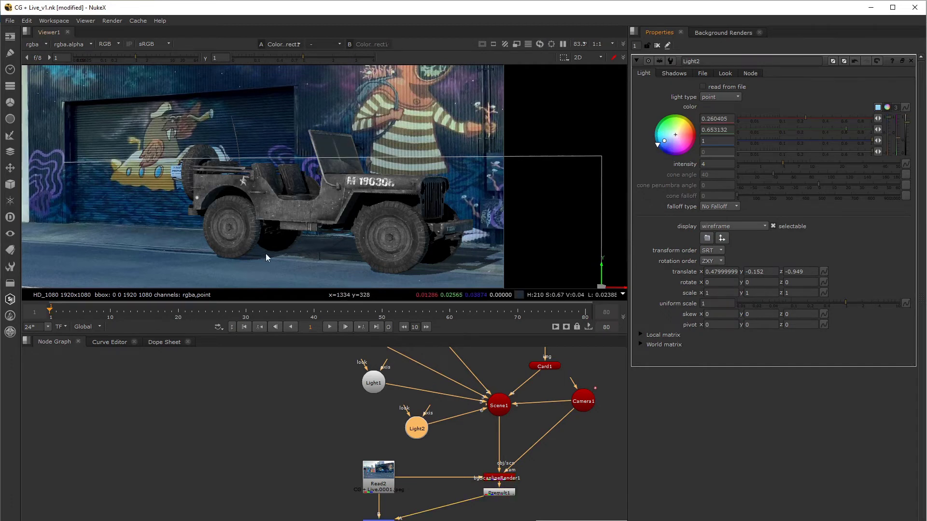
pyautogui.moveTo(441, 247); pyautogui.dragTo(429, 234, button='middle')
# Move the Light2 node away from Light1 in the node graph and open Light1's properties
pyautogui.moveTo(417, 432); pyautogui.dragTo(322, 372)
pyautogui.doubleClick(380, 411)
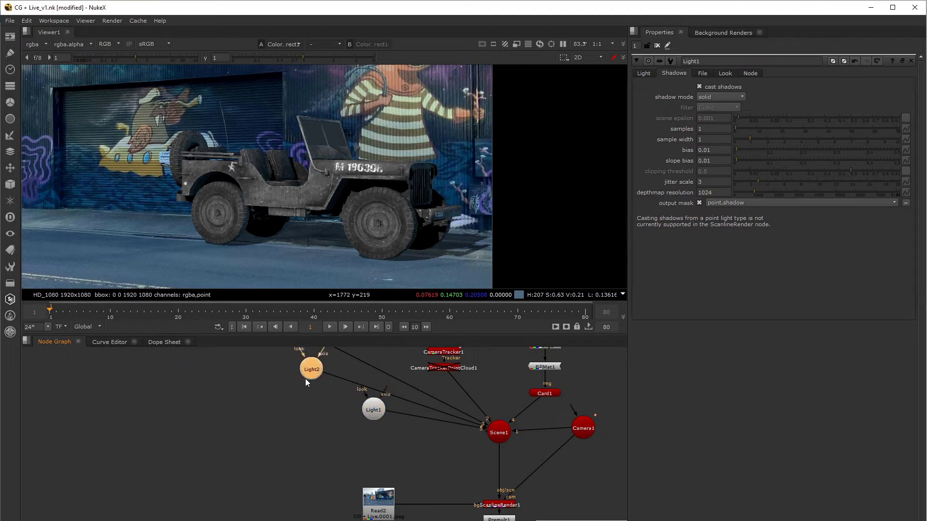
pyautogui.moveTo(305, 378); pyautogui.dragTo(265, 376)
pyautogui.scroll(2, 414, 447)
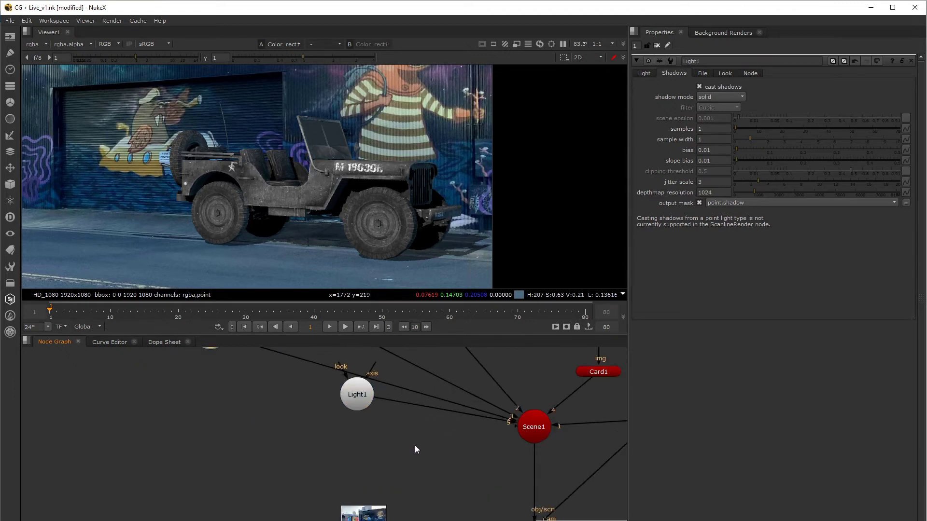
# Add a third Light node below Light1 and connect it to Scene1
pyautogui.press('Tab')
pyautogui.write('light')
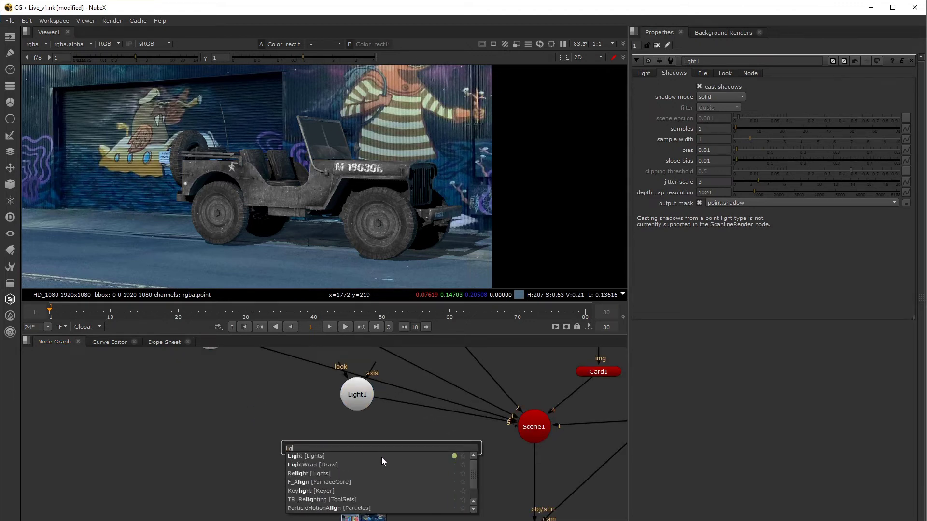
pyautogui.press('Return')
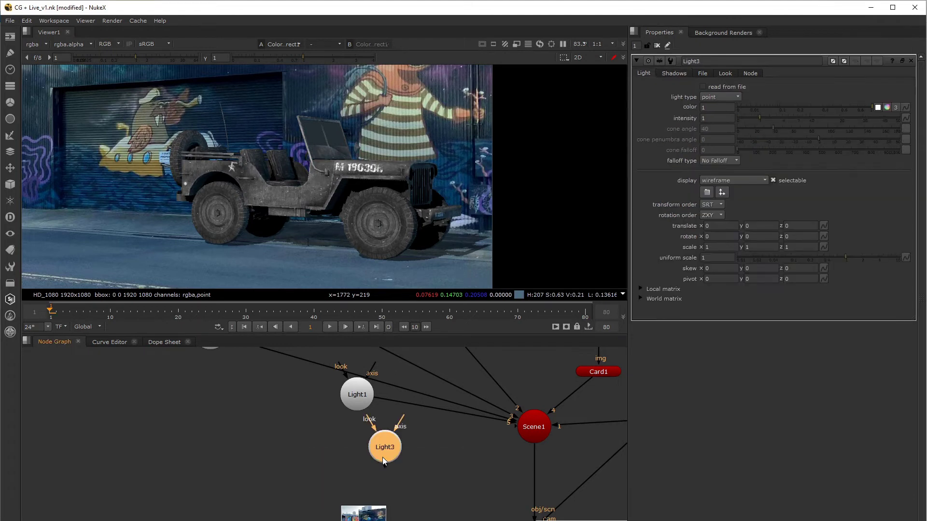
pyautogui.moveTo(514, 428); pyautogui.dragTo(390, 454)
# Rearrange the Light2 and Light3 nodes so the three lights are spaced apart beside Scene1
pyautogui.scroll(-3, 390, 453)
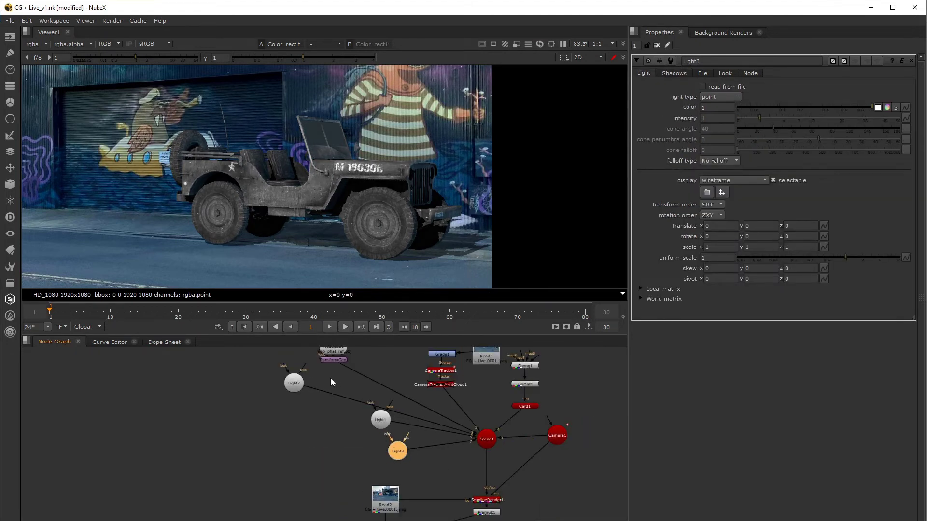
pyautogui.moveTo(294, 389); pyautogui.dragTo(313, 446)
pyautogui.moveTo(395, 457); pyautogui.dragTo(386, 478)
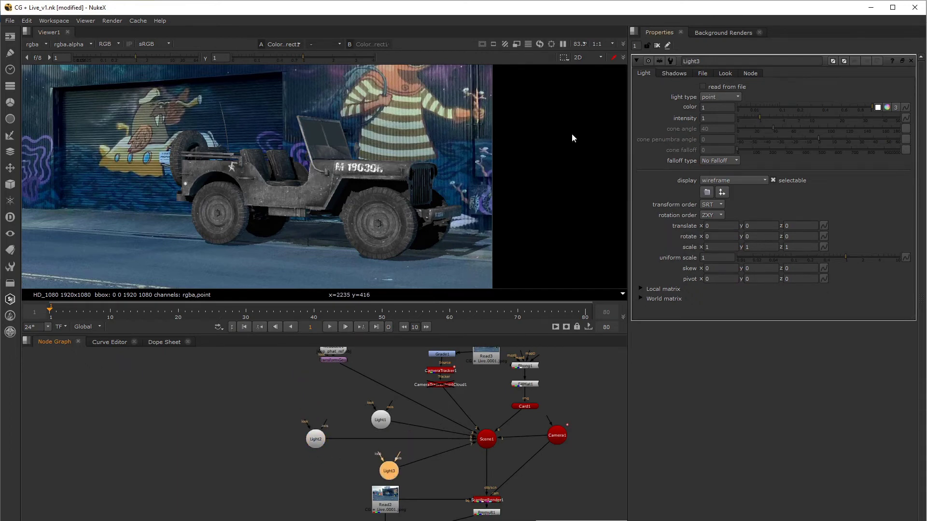
# Move Light3 in the 3D scene to in front of the jeep, at about X 0.358, Y -0.071, Z -0.534
pyautogui.press('Tab')
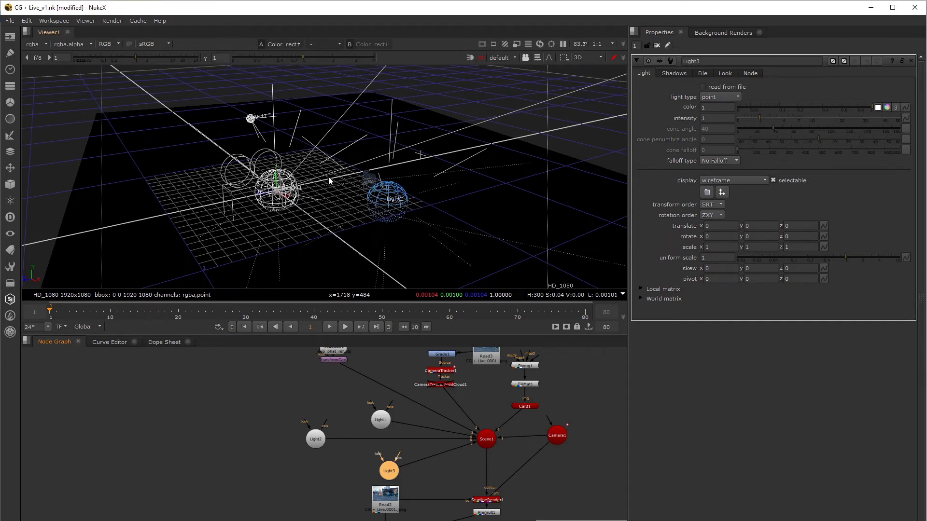
pyautogui.scroll(2, 329, 180)
pyautogui.moveTo(252, 203); pyautogui.dragTo(488, 220)
pyautogui.scroll(2, 382, 234)
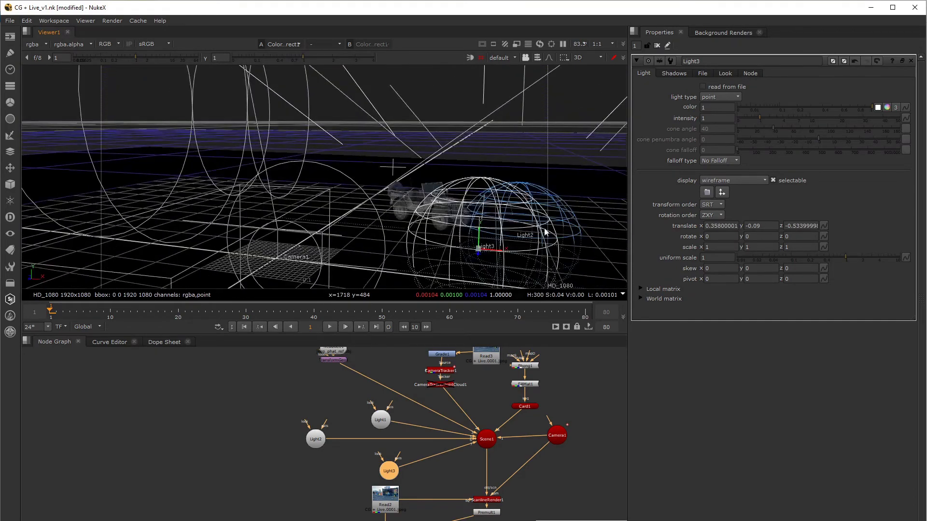
pyautogui.scroll(3, 470, 229)
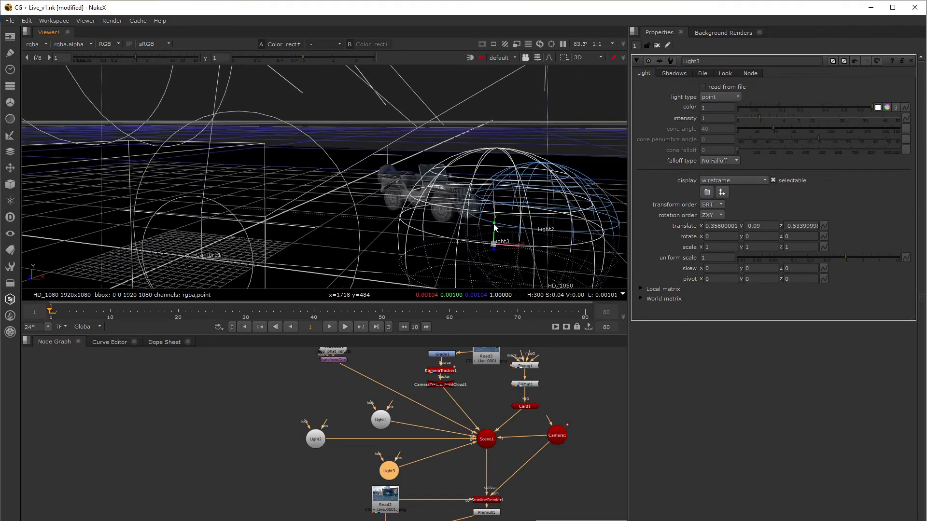
pyautogui.press('space')
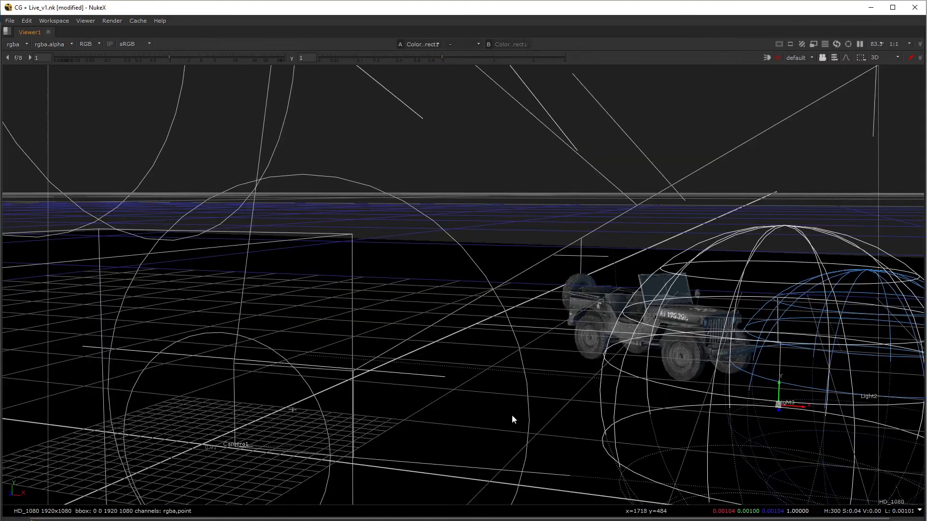
pyautogui.press('space')
# View the ColorCorrect1 composite in 2D, and disable and re-enable Light3 to compare its effect on the jeep
pyautogui.moveTo(484, 487); pyautogui.dragTo(472, 436, button='middle')
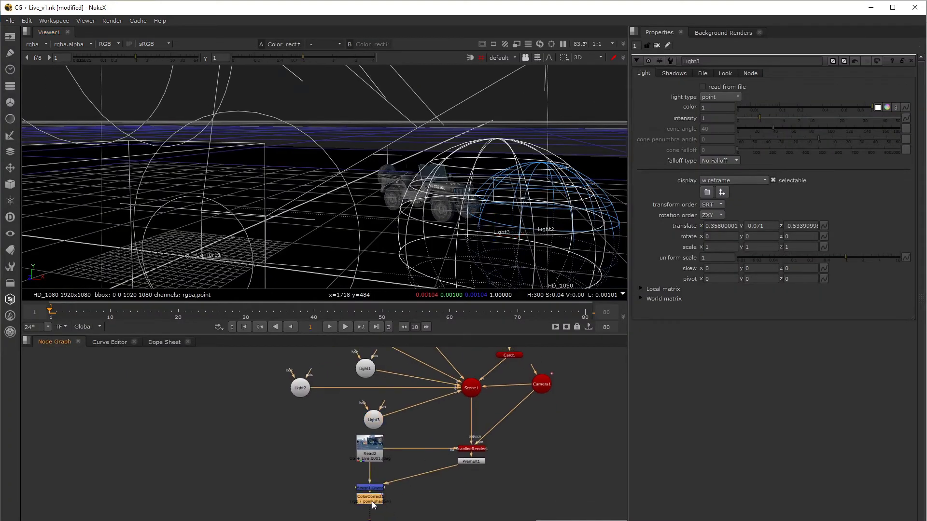
pyautogui.press('Tab')
pyautogui.scroll(2, 419, 183)
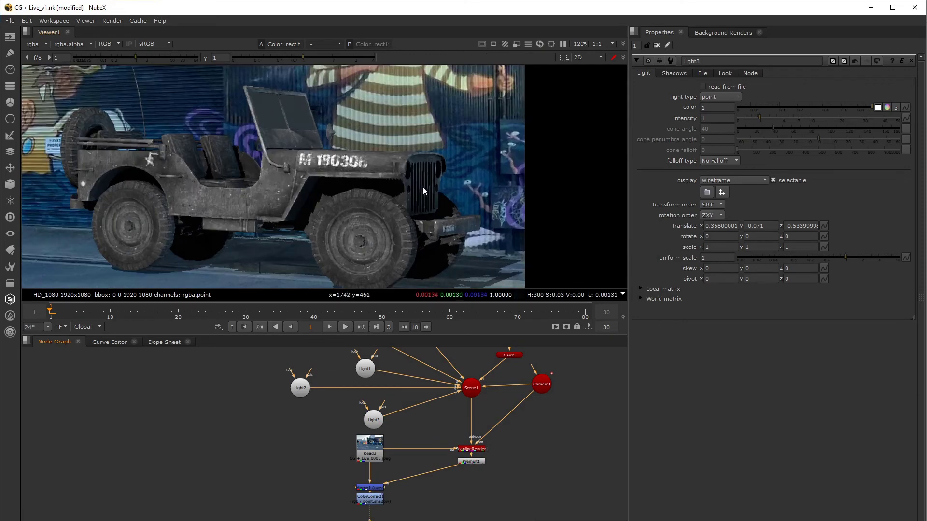
pyautogui.click(377, 423)
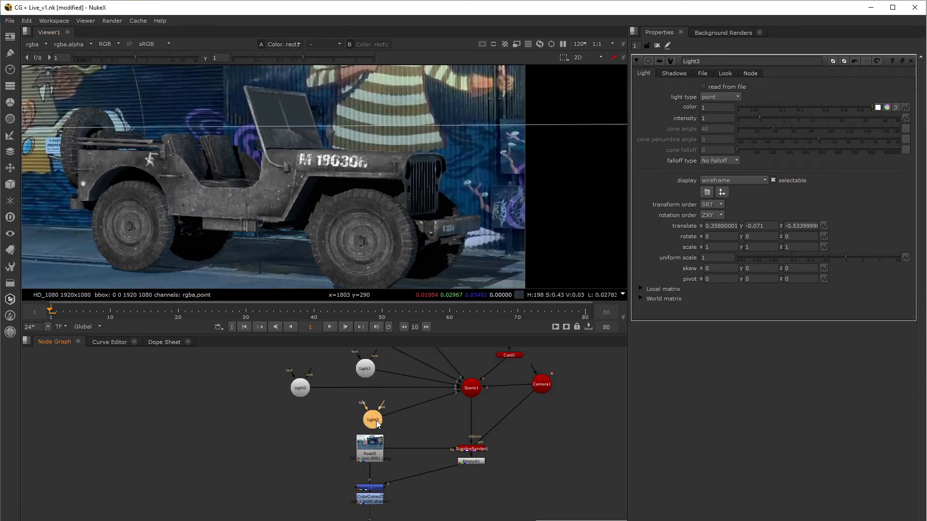
pyautogui.press('d')
pyautogui.press('d')
pyautogui.press('d')
pyautogui.press('d')
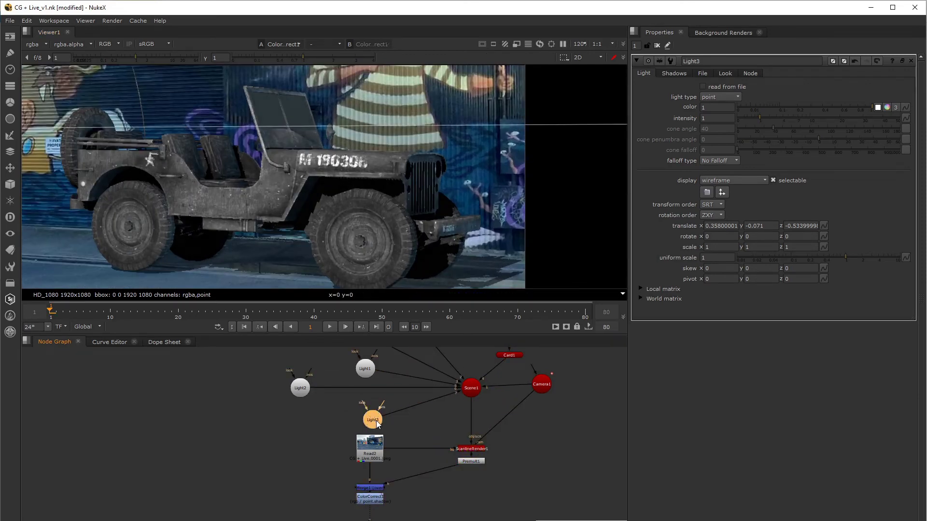
pyautogui.press('d')
pyautogui.press('d')
pyautogui.scroll(-3, 433, 178)
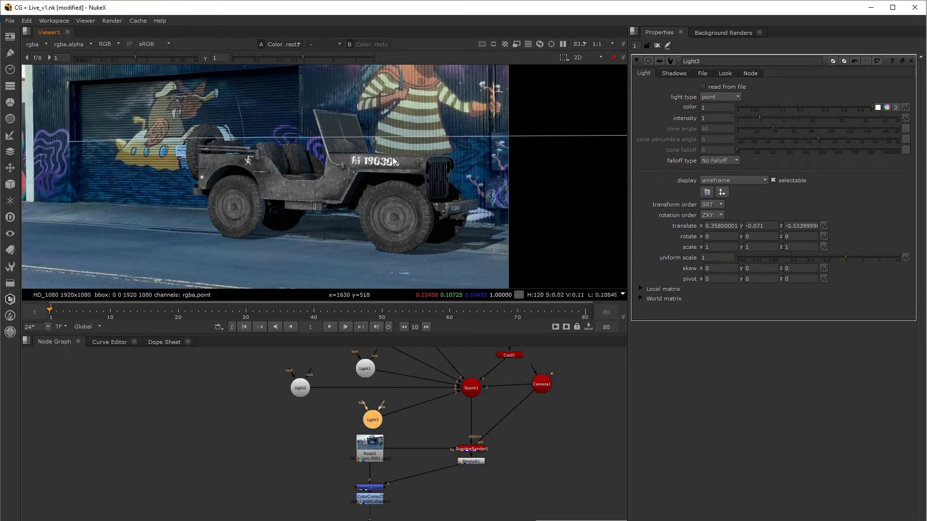
pyautogui.moveTo(375, 242); pyautogui.dragTo(390, 240, button='middle')
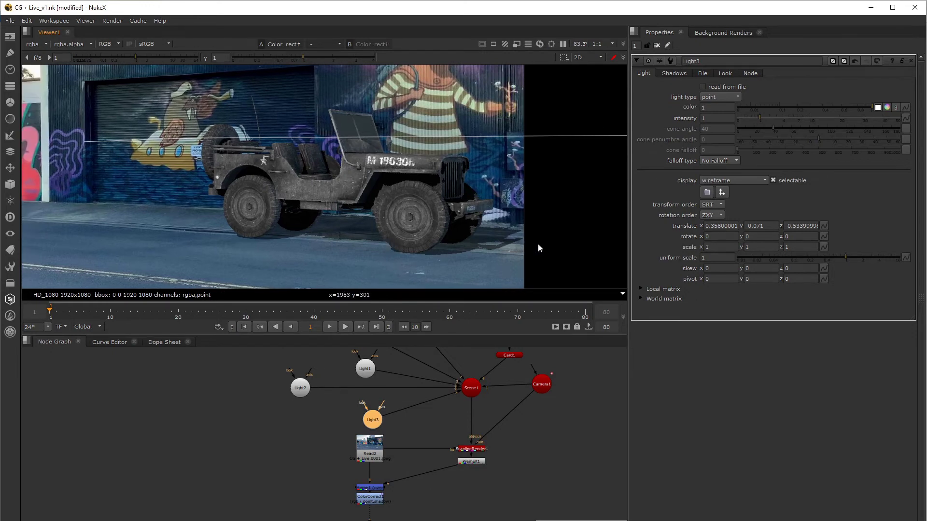
# Tint Light3 a warm yellow-orange, with colour values of about 1 red, 0.794 green and 0.435 blue
pyautogui.scroll(2, 527, 243)
pyautogui.scroll(1, 526, 239)
pyautogui.scroll(1, 501, 243)
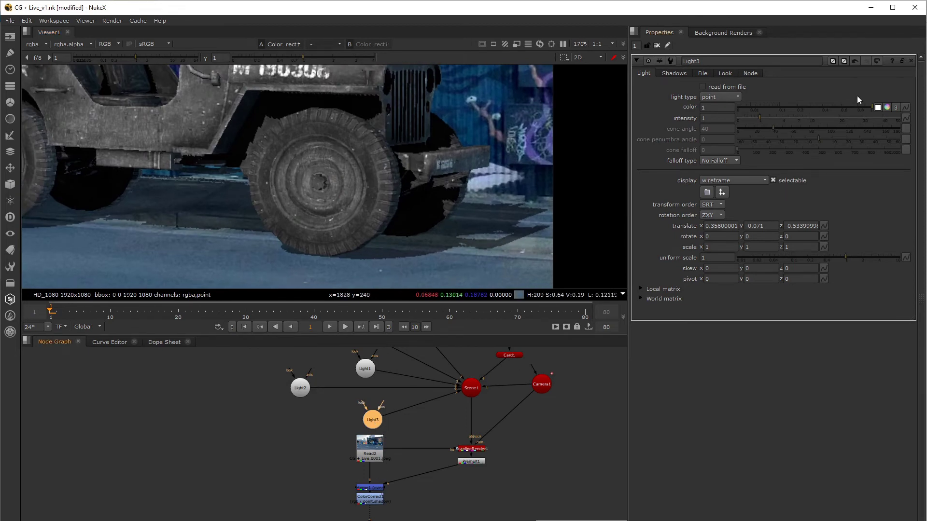
pyautogui.click(888, 108)
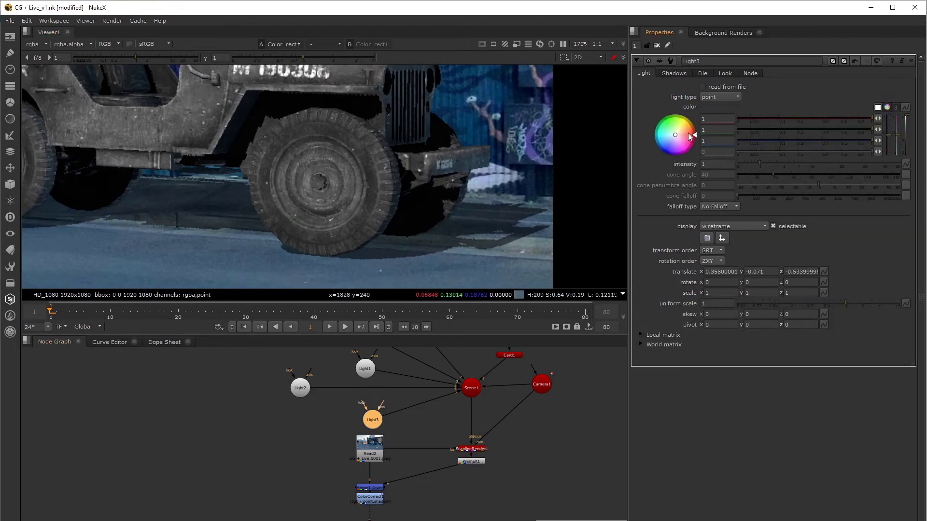
pyautogui.moveTo(679, 144); pyautogui.dragTo(749, 82)
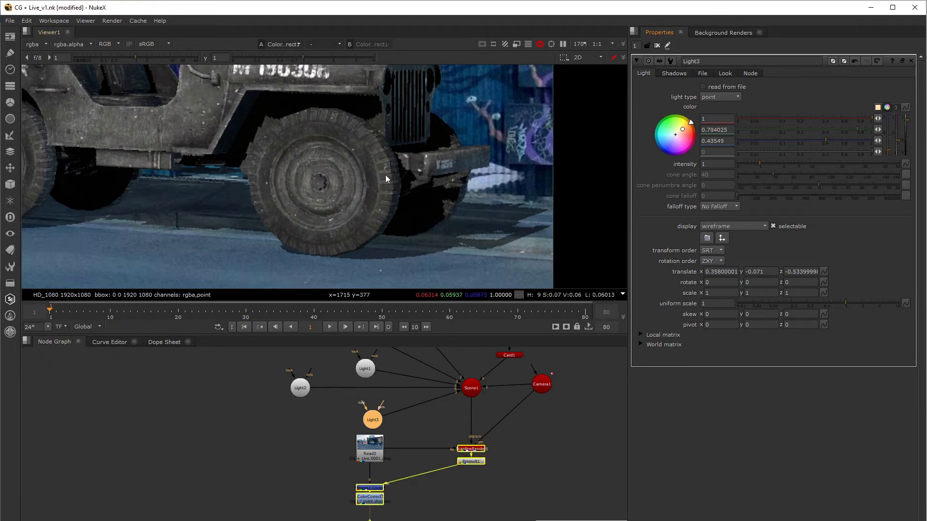
pyautogui.scroll(-5, 385, 175)
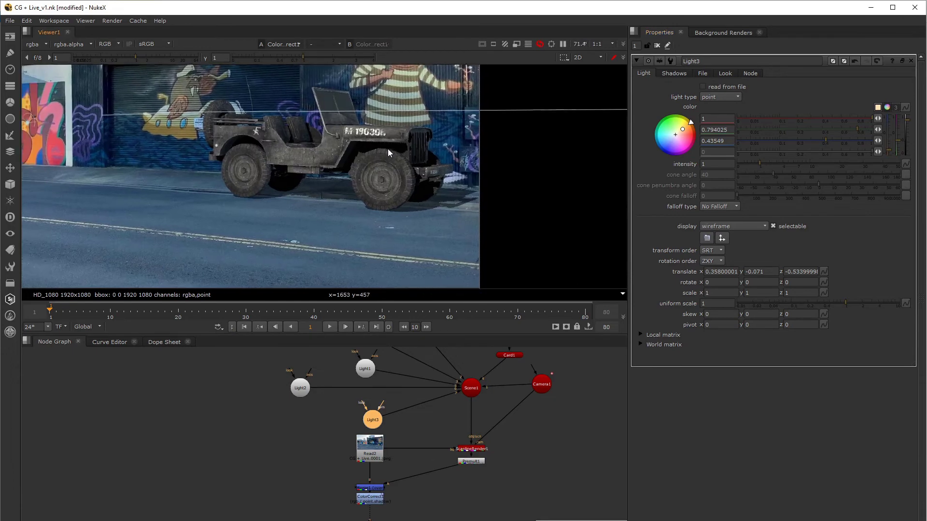
pyautogui.scroll(2, 388, 150)
pyautogui.moveTo(400, 162); pyautogui.dragTo(392, 173, button='middle')
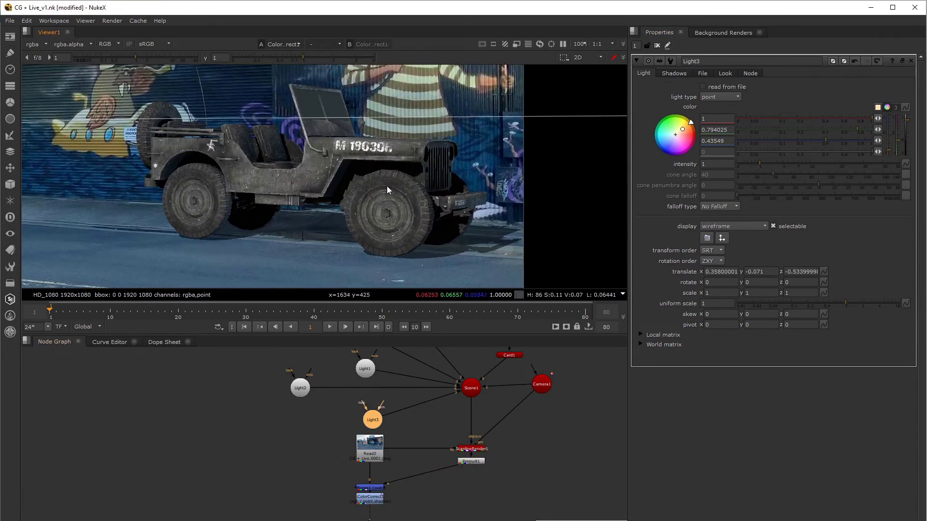
# Disable and re-enable Light3 repeatedly to compare its warm tint on the jeep in the ColorCorrect1 composite
pyautogui.doubleClick(376, 502)
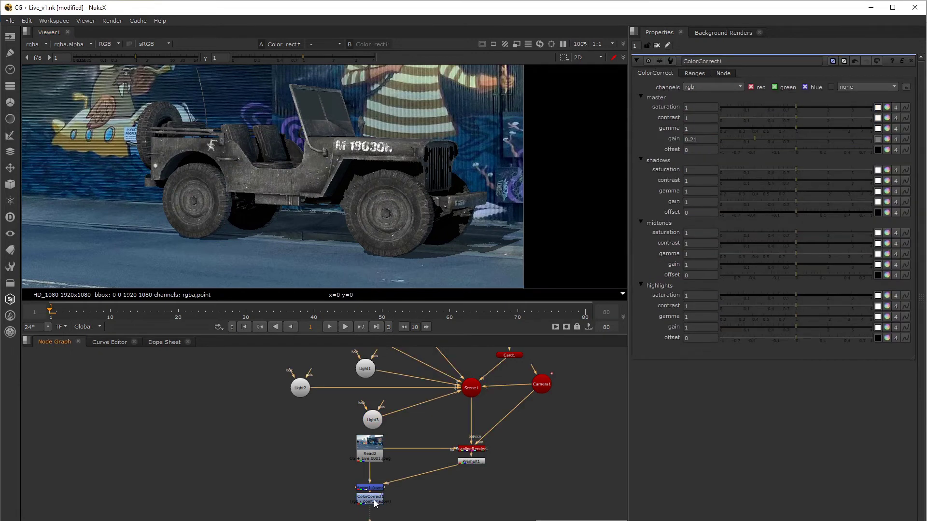
pyautogui.click(374, 427)
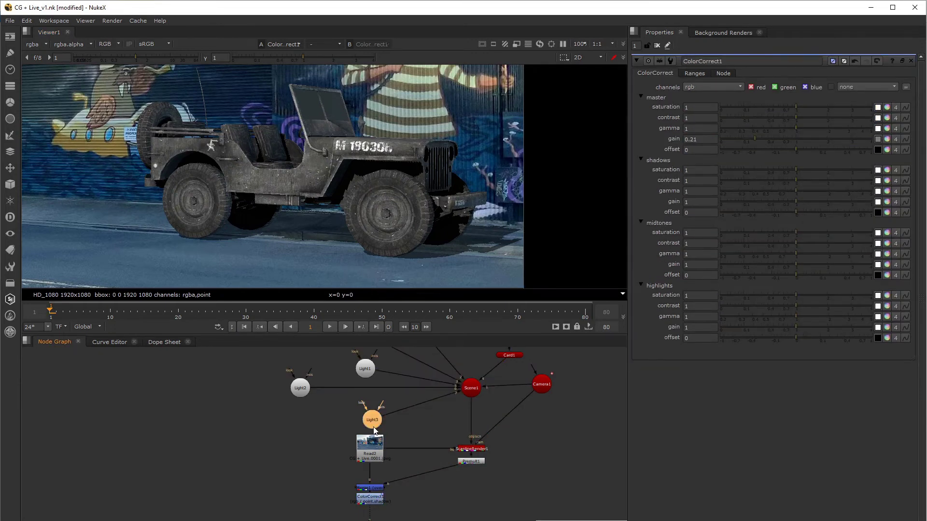
pyautogui.press('d')
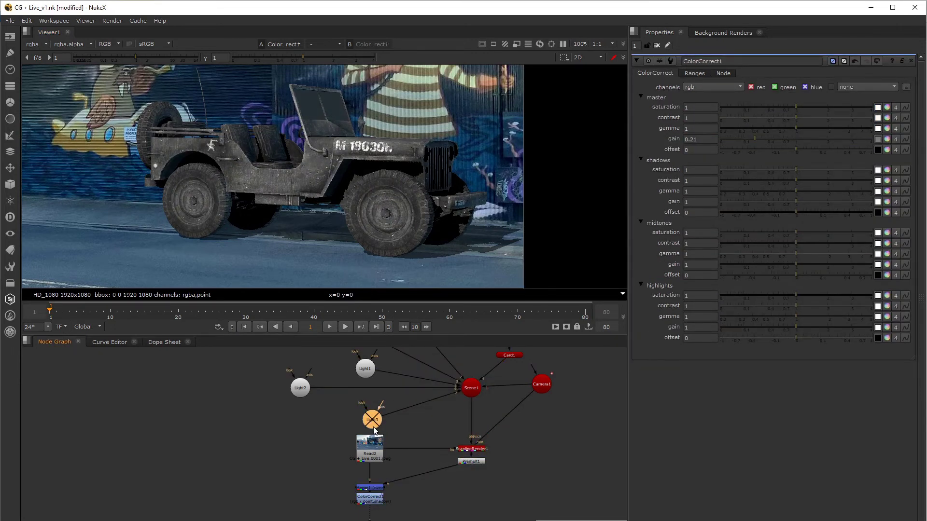
pyautogui.press('d')
pyautogui.press('d')
pyautogui.press('d')
pyautogui.press('d')
pyautogui.press('d')
pyautogui.press('d')
pyautogui.press('d')
pyautogui.press('d')
pyautogui.press('d')
pyautogui.press('d')
pyautogui.press('d')
pyautogui.press('d')
pyautogui.press('d')
pyautogui.press('d')
pyautogui.press('d')
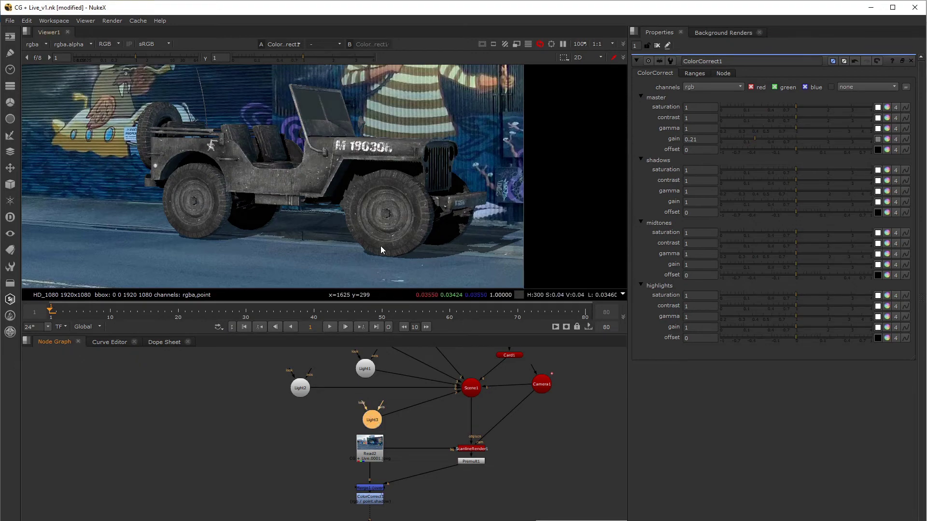
# Examine the jeep, its ground contact and the surrounding lights in the full-size 3D view, then return to the 2D composite
pyautogui.press('space')
pyautogui.press('Tab')
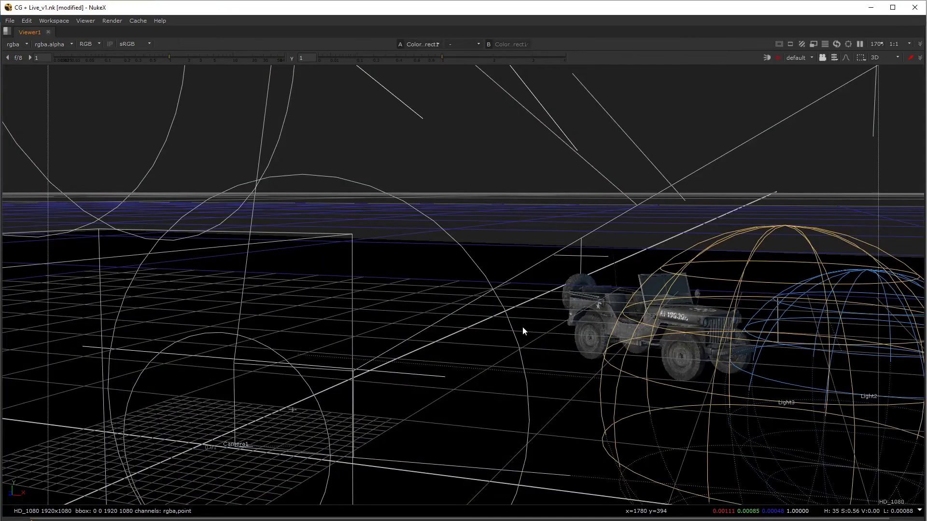
pyautogui.keyDown('ctrl'); pyautogui.moveTo(523, 326); pyautogui.dragTo(511, 392); pyautogui.keyUp('ctrl')
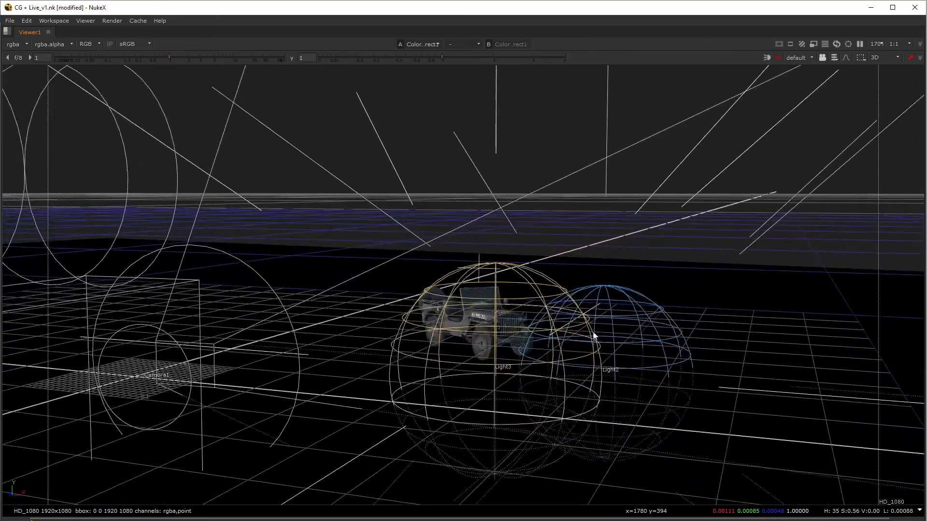
pyautogui.keyDown('ctrl'); pyautogui.moveTo(595, 336); pyautogui.dragTo(625, 367); pyautogui.keyUp('ctrl')
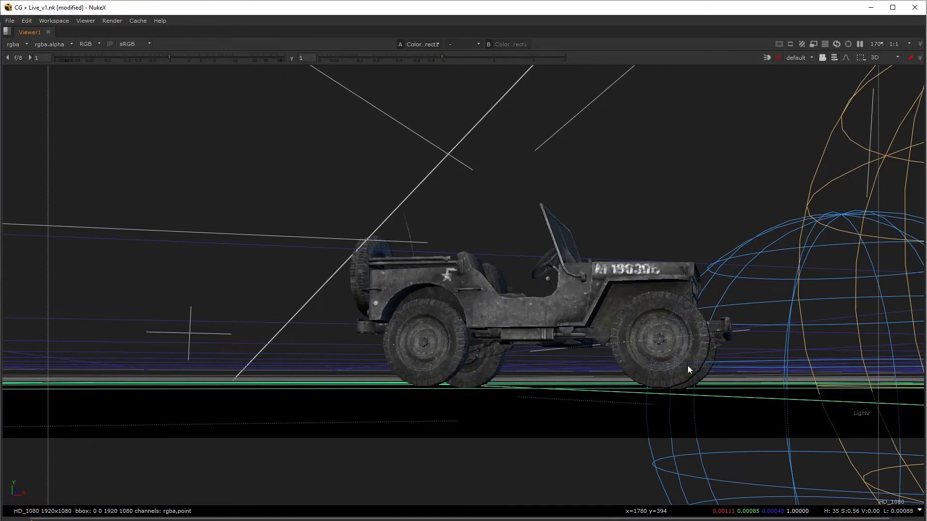
pyautogui.keyDown('ctrl'); pyautogui.moveTo(677, 383); pyautogui.dragTo(676, 418); pyautogui.keyUp('ctrl')
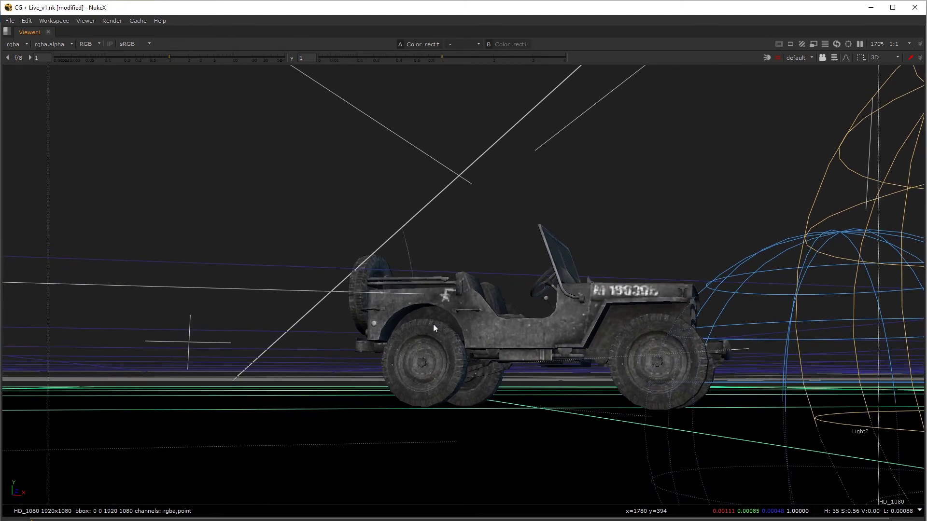
pyautogui.press('space')
pyautogui.press('Tab')
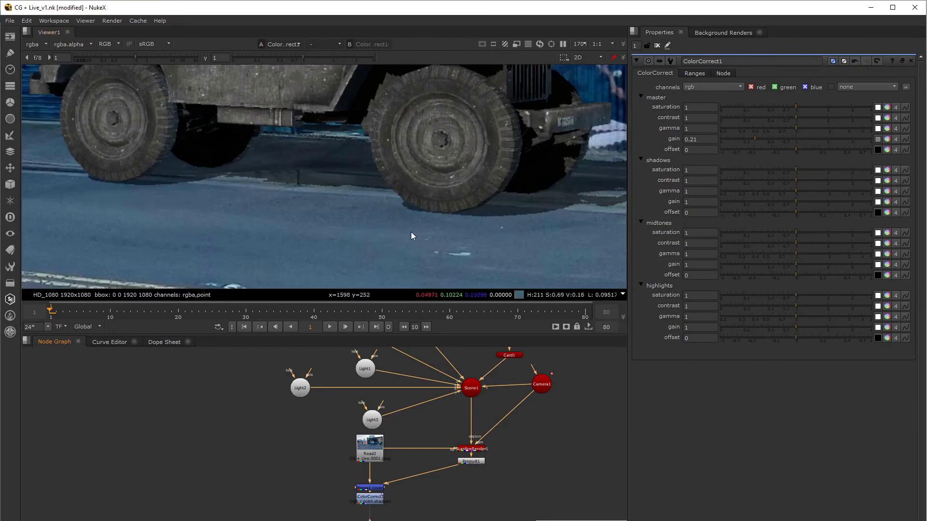
# Set ScanlineRender1's multisampling to 5 samples to smooth the jagged edges around the front wheel and shadow
pyautogui.scroll(-4, 465, 193)
pyautogui.scroll(3, 479, 260)
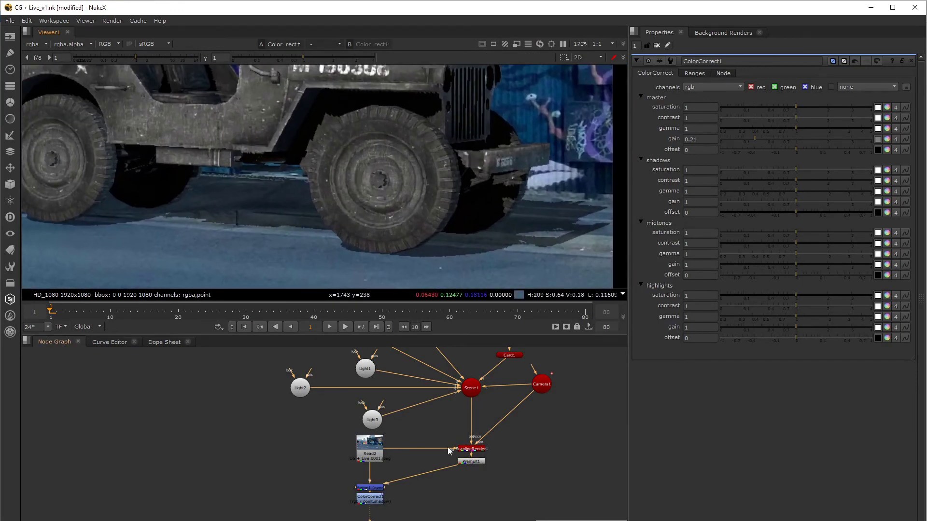
pyautogui.scroll(2, 521, 264)
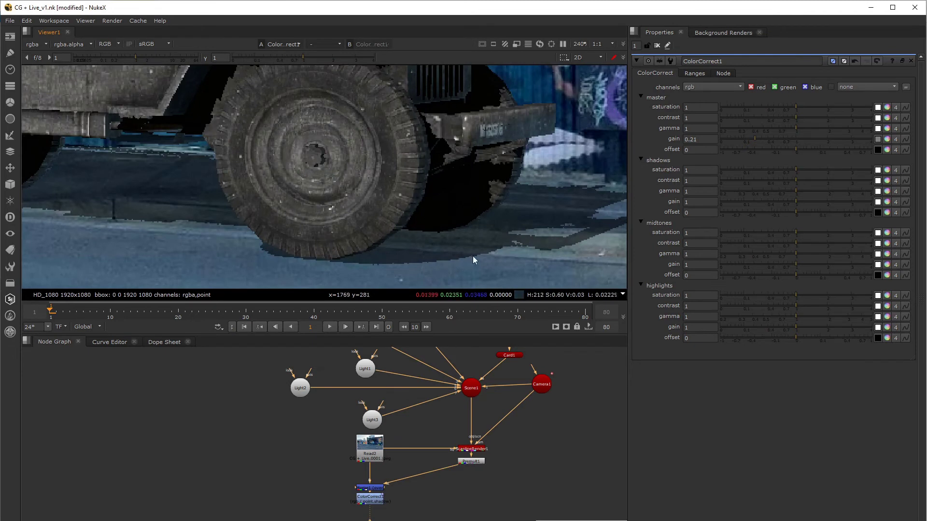
pyautogui.moveTo(546, 253); pyautogui.dragTo(468, 250, button='middle')
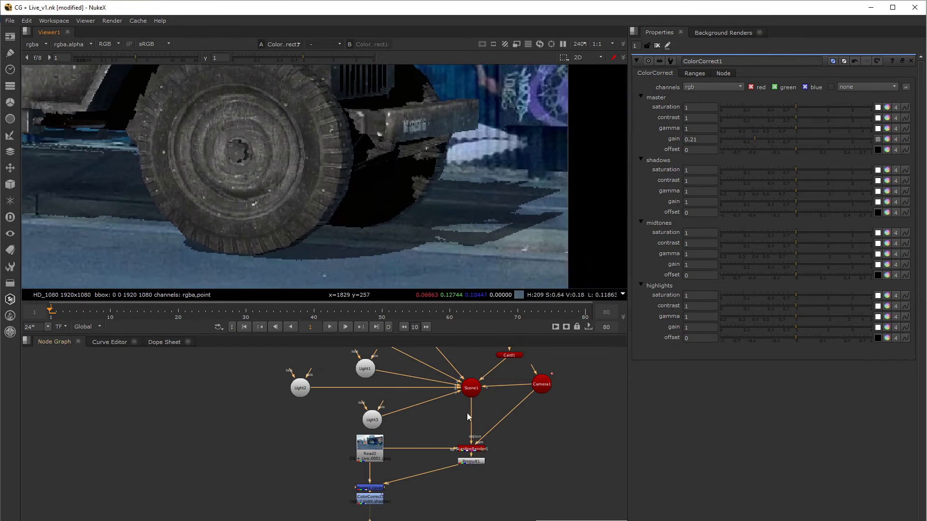
pyautogui.scroll(5, 471, 438)
pyautogui.doubleClick(471, 437)
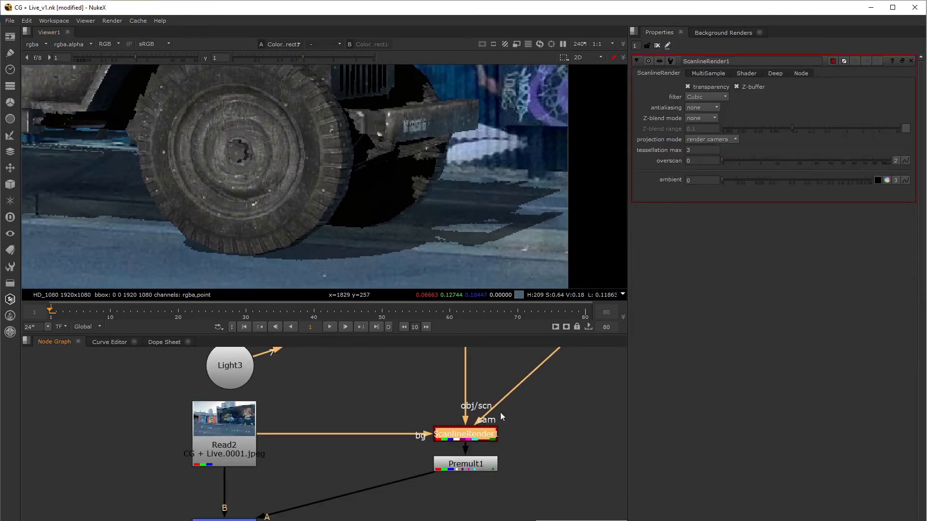
pyautogui.click(709, 73)
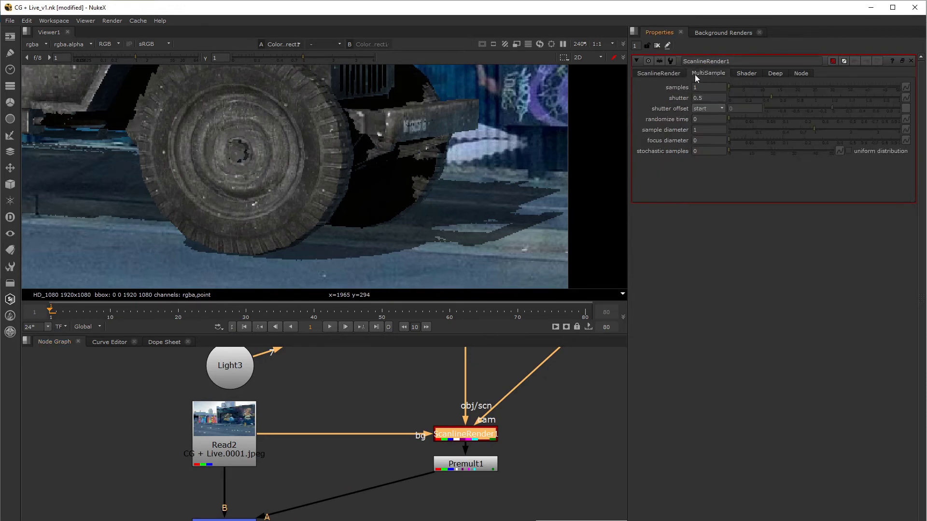
pyautogui.doubleClick(708, 88)
pyautogui.press('Return')
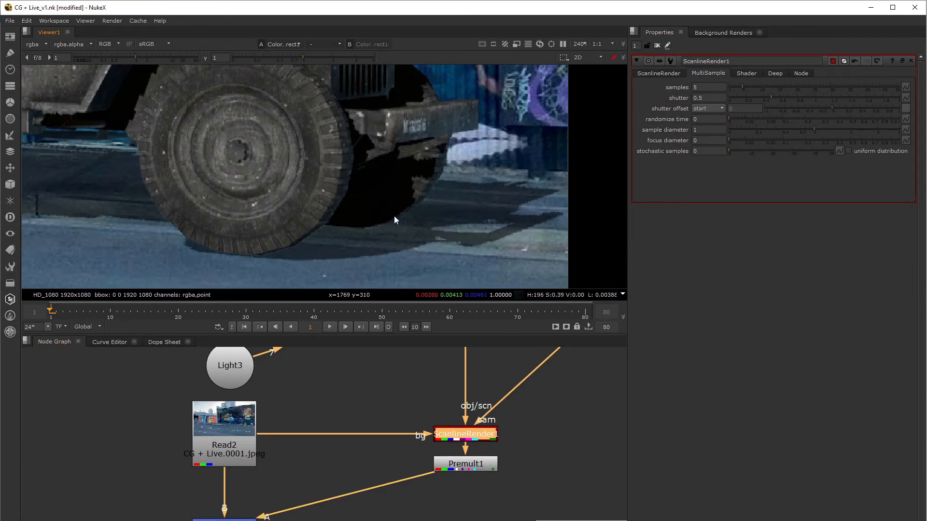
pyautogui.scroll(-2, 395, 218)
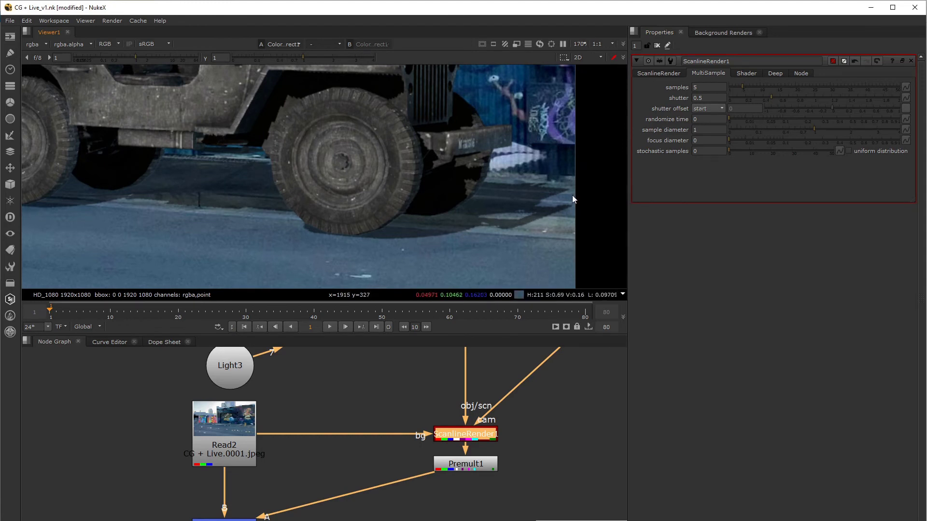
pyautogui.scroll(-3, 333, 175)
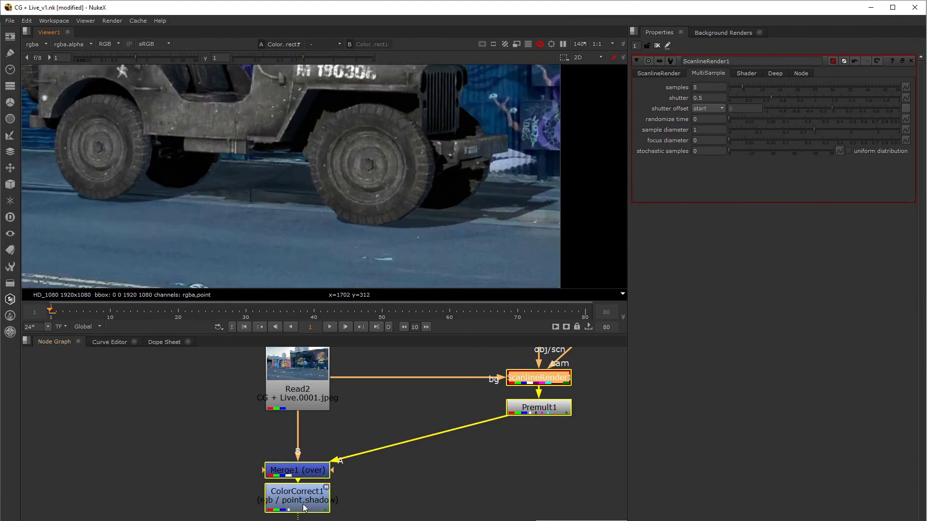
# In ColorCorrect1, set the shadows gain to 2.08 and the shadows gamma to 1.52
pyautogui.click(303, 503)
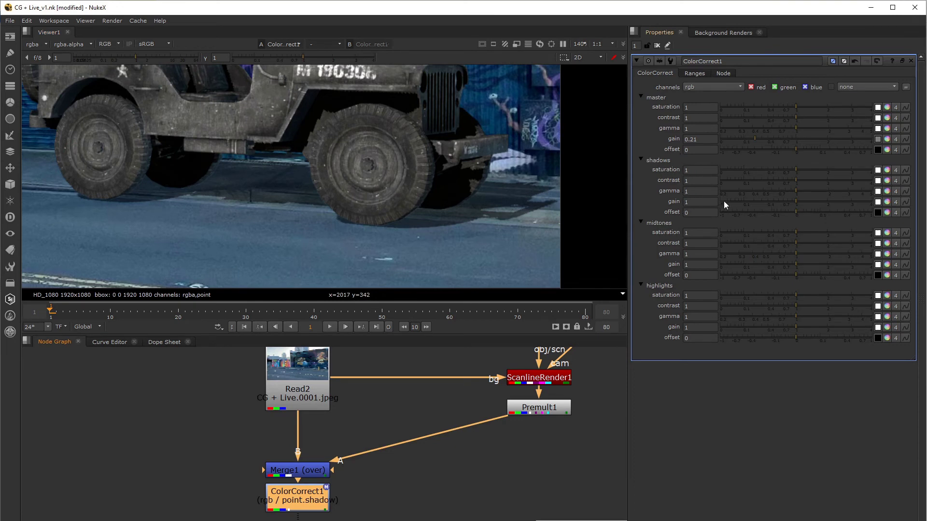
pyautogui.moveTo(795, 201); pyautogui.dragTo(811, 201)
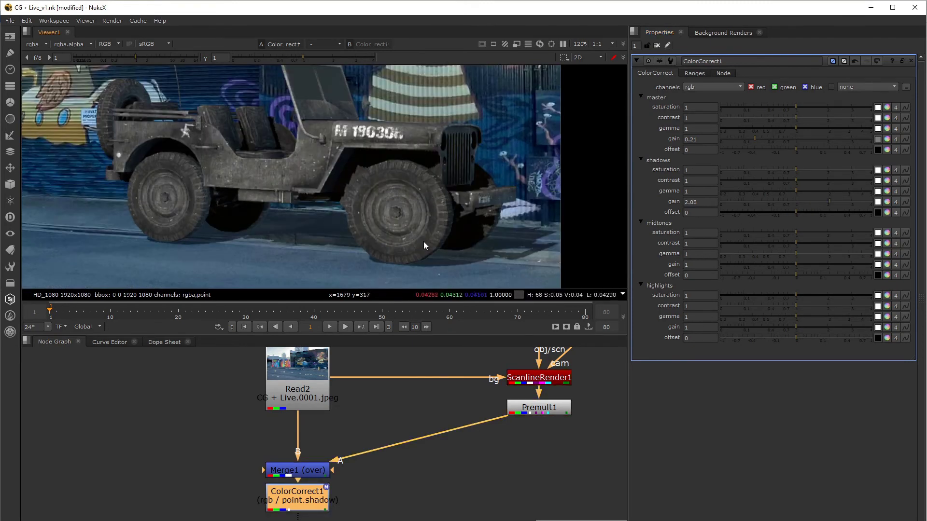
pyautogui.scroll(2, 437, 239)
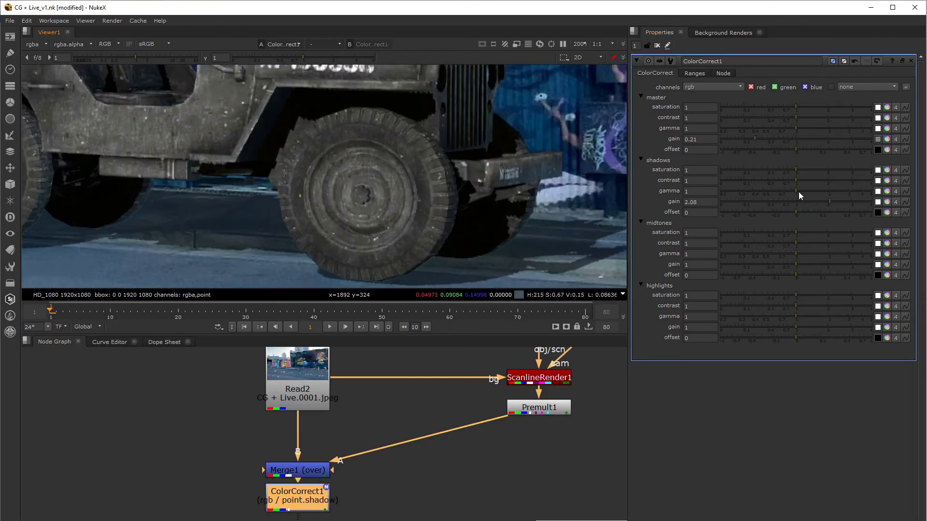
pyautogui.moveTo(797, 191); pyautogui.dragTo(816, 193)
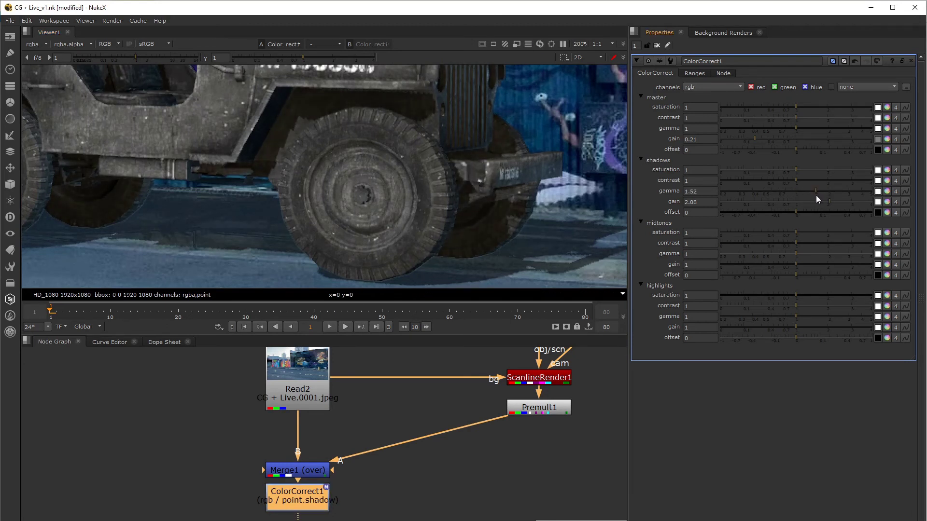
pyautogui.scroll(-3, 491, 210)
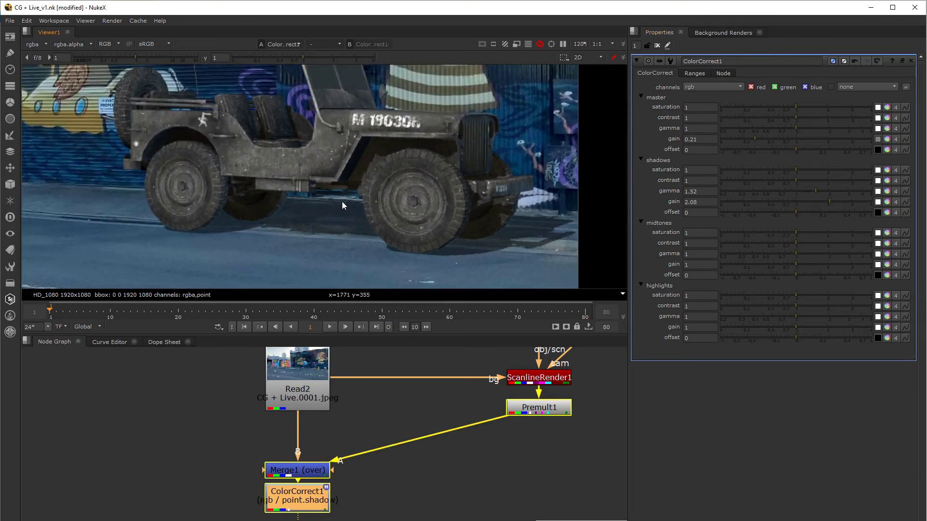
pyautogui.scroll(-2, 354, 190)
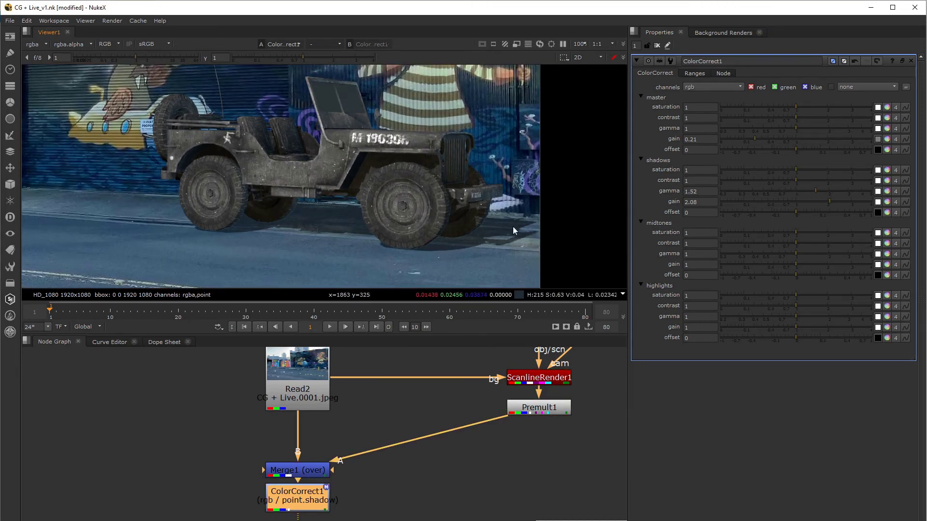
# Inspect the jeep's windshield up close and compare the original Read2 footage with the ColorCorrect1 composite
pyautogui.moveTo(350, 462); pyautogui.dragTo(374, 434, button='middle')
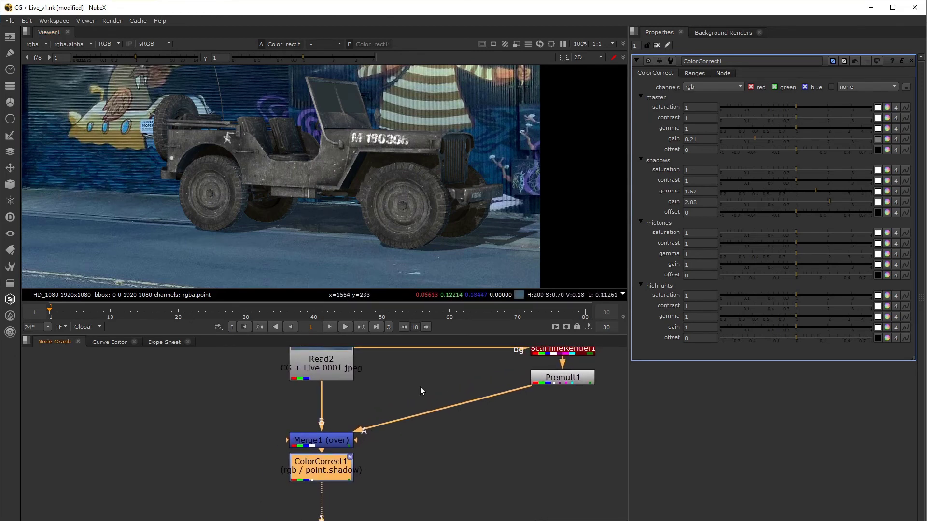
pyautogui.moveTo(467, 471); pyautogui.dragTo(436, 450, button='middle')
pyautogui.scroll(2, 324, 97)
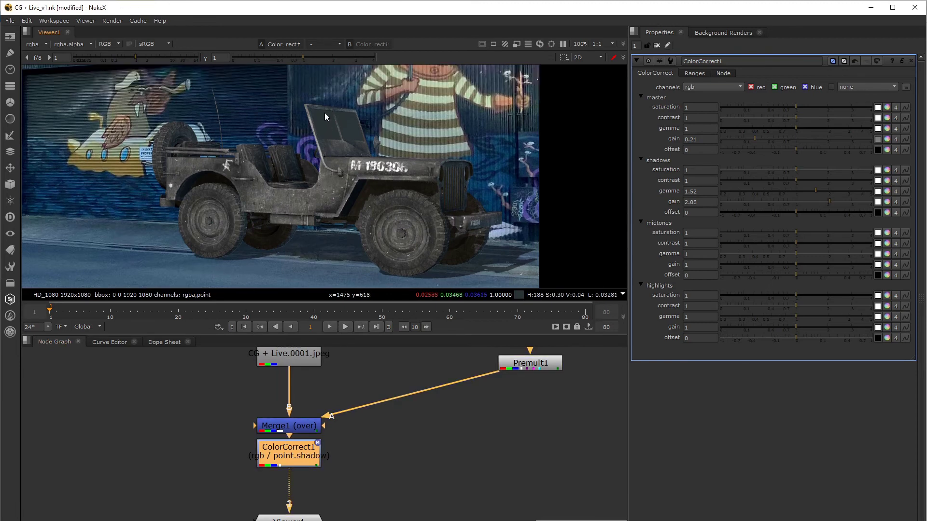
pyautogui.scroll(2, 329, 113)
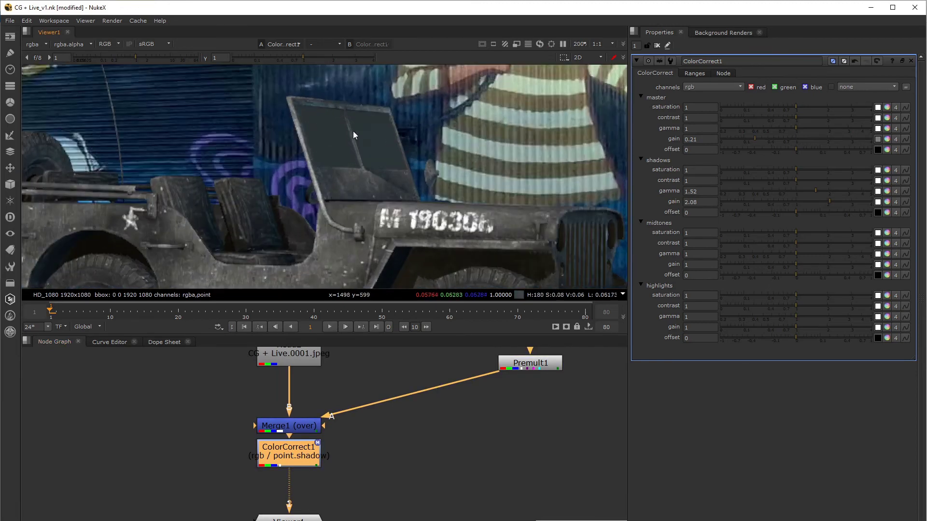
pyautogui.moveTo(430, 470)
pyautogui.mouseDown(button='middle')
pyautogui.moveTo(447, 450)
pyautogui.moveTo(429, 473)
pyautogui.mouseUp(button='middle')
pyautogui.scroll(-2, 465, 447)
pyautogui.click(292, 382)
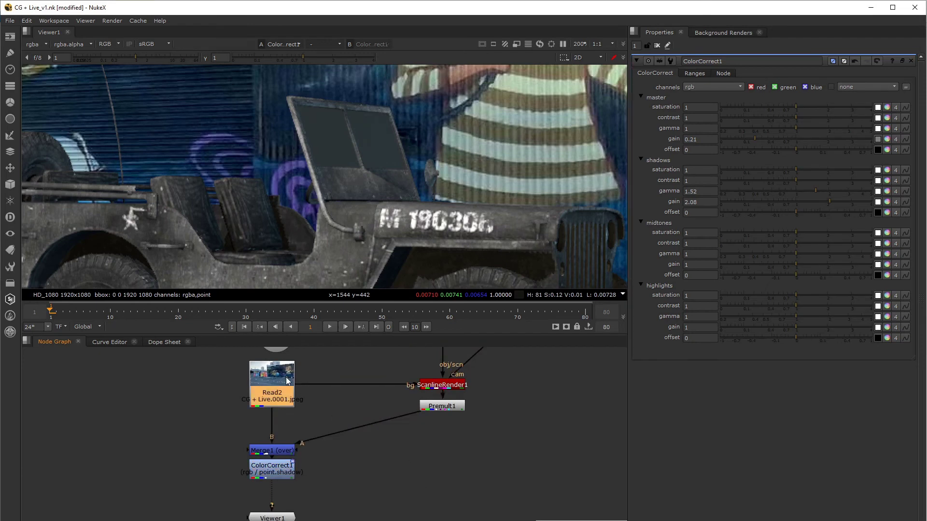
pyautogui.press('1')
pyautogui.click(283, 471)
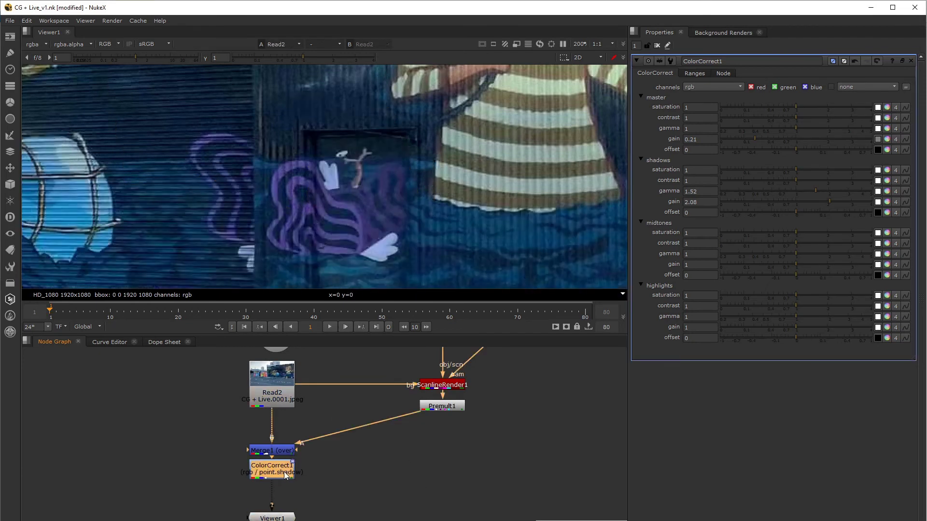
pyautogui.press('1')
# Add a Copy node below Premult1 and connect its B input to the Read2 footage
pyautogui.press('Tab')
pyautogui.write('cop')
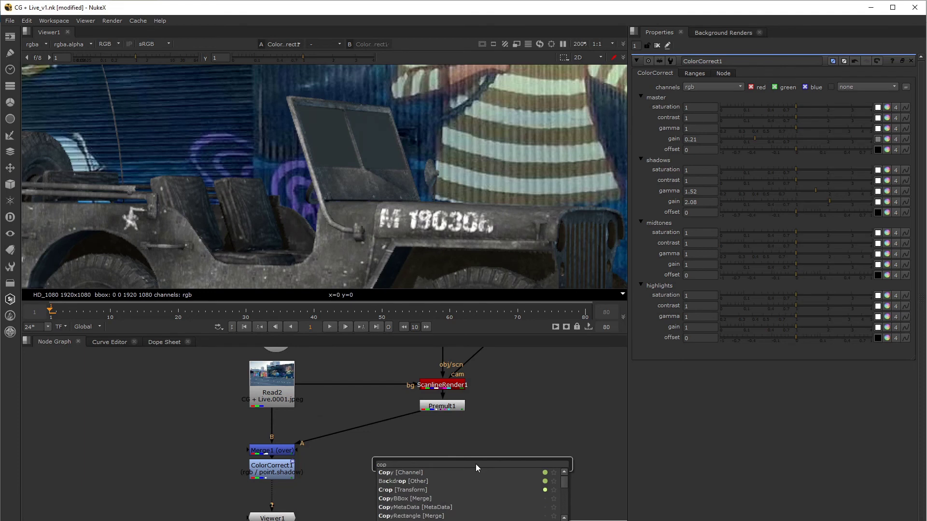
pyautogui.press('BackSpace')
pyautogui.write('p')
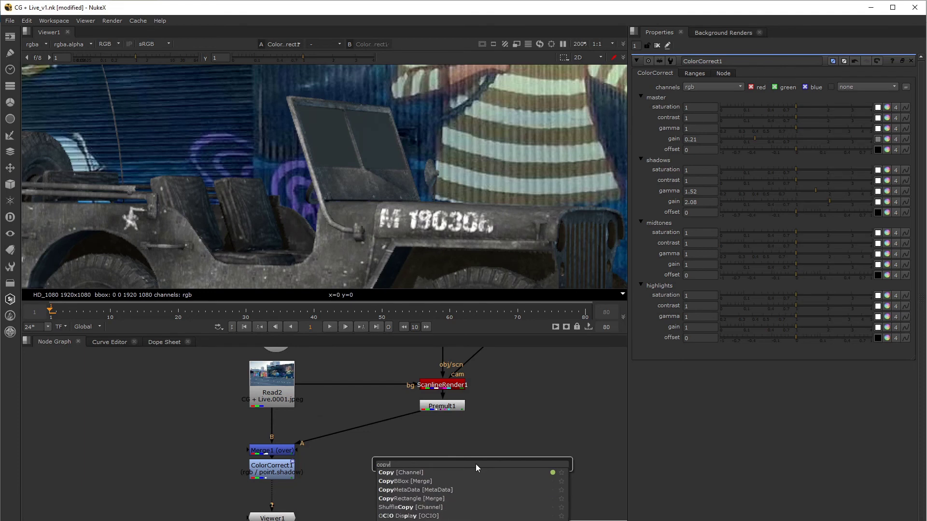
pyautogui.press('Down')
pyautogui.press('Return')
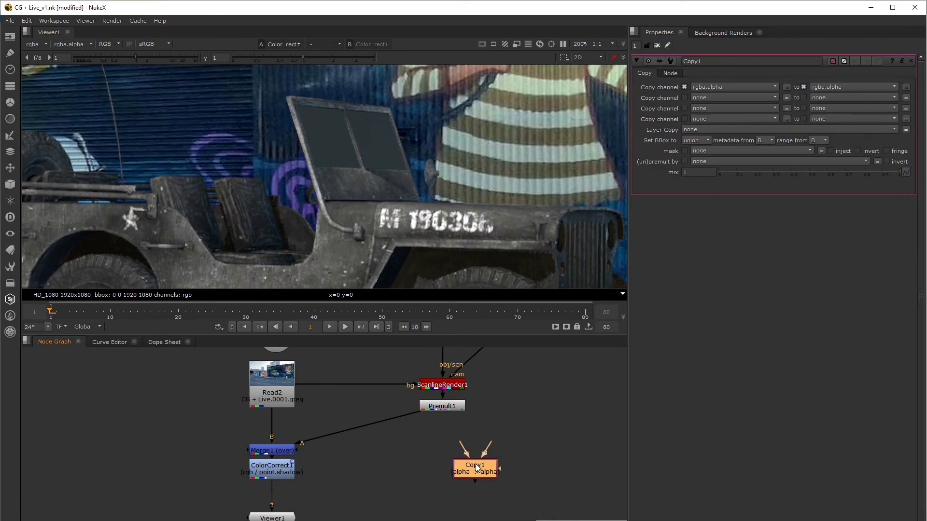
pyautogui.moveTo(492, 447); pyautogui.dragTo(271, 384)
# Add a Roto node above Copy1 and connect it to Copy1's A input
pyautogui.click(500, 433)
pyautogui.press('o')
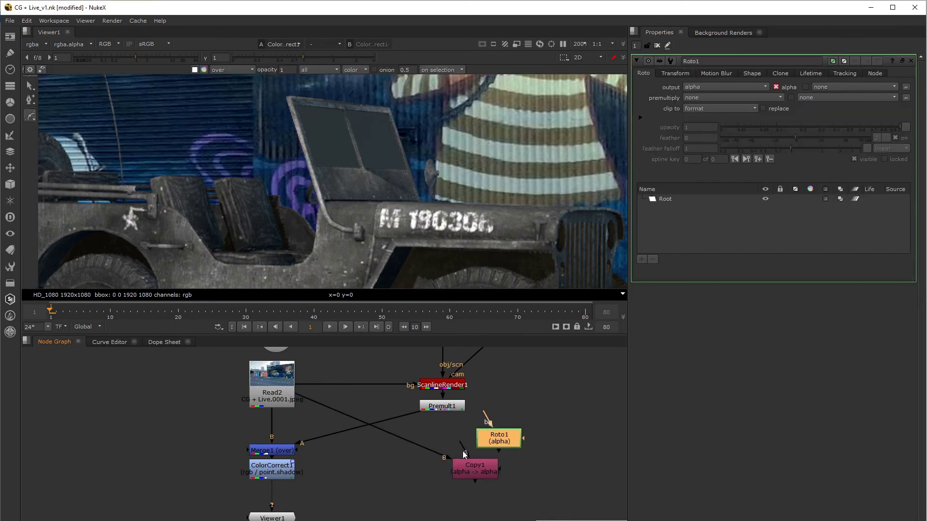
pyautogui.moveTo(461, 442); pyautogui.dragTo(499, 438)
# Add a Premult node directly after Copy1
pyautogui.click(483, 476)
pyautogui.press('Tab')
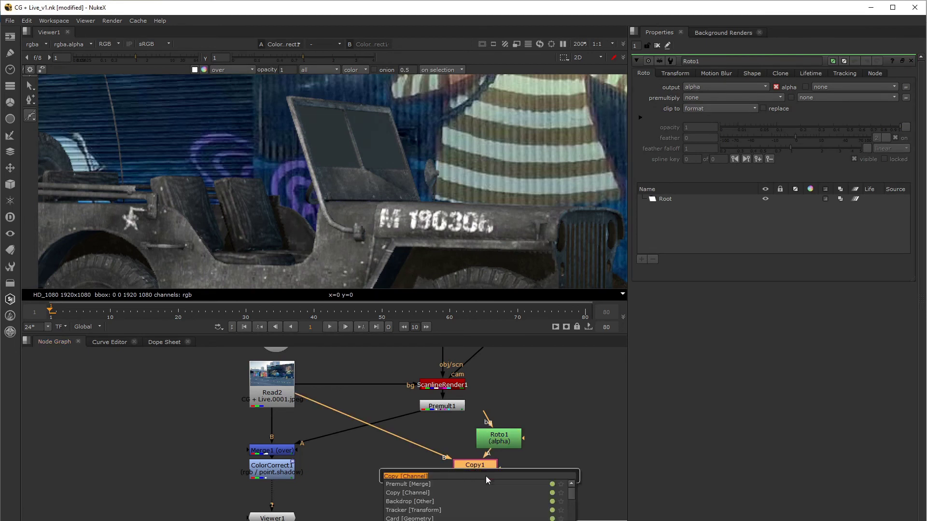
pyautogui.write('prem')
pyautogui.press('Return')
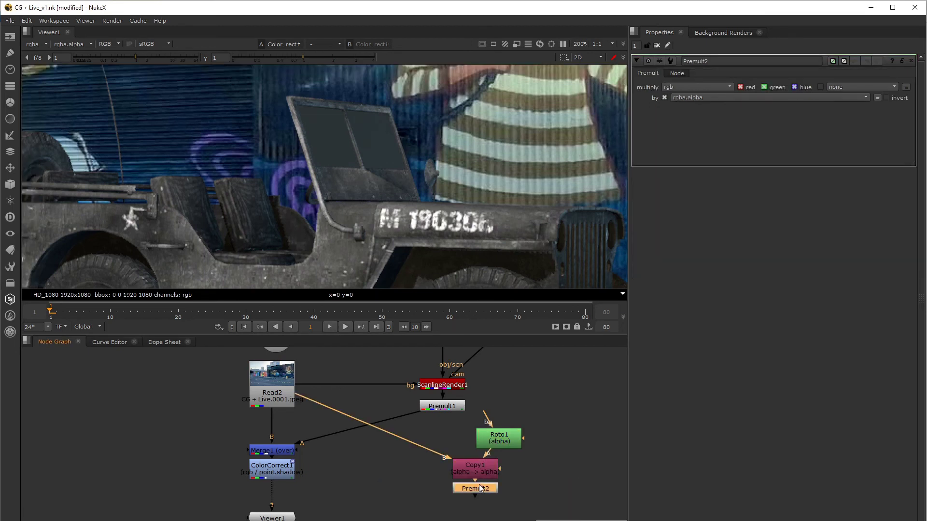
# Add a Merge node with Premult2 on A and ColorCorrect1 on B, and feed its result to Viewer1
pyautogui.press('m')
pyautogui.moveTo(530, 493); pyautogui.dragTo(352, 519)
pyautogui.moveTo(272, 518); pyautogui.dragTo(271, 520)
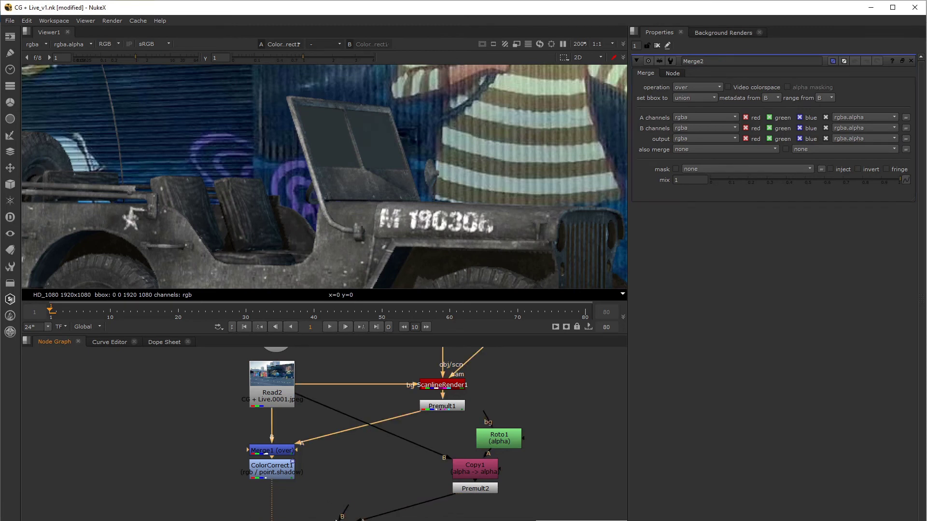
pyautogui.moveTo(336, 520); pyautogui.dragTo(279, 517)
pyautogui.click(318, 518)
# In Roto1, draw a closed four-point Bezier shape around the jeep windshield's left glass pane
pyautogui.doubleClick(511, 446)
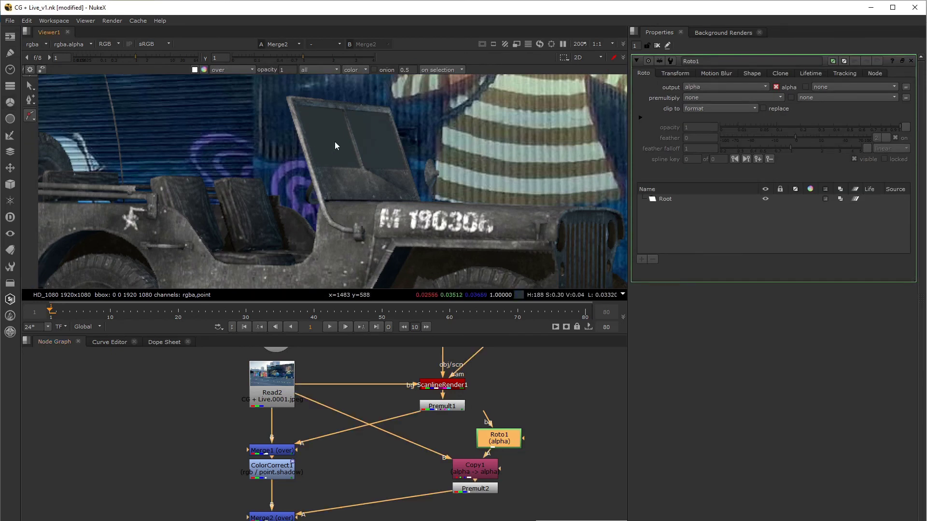
pyautogui.click(30, 118)
pyautogui.click(39, 114)
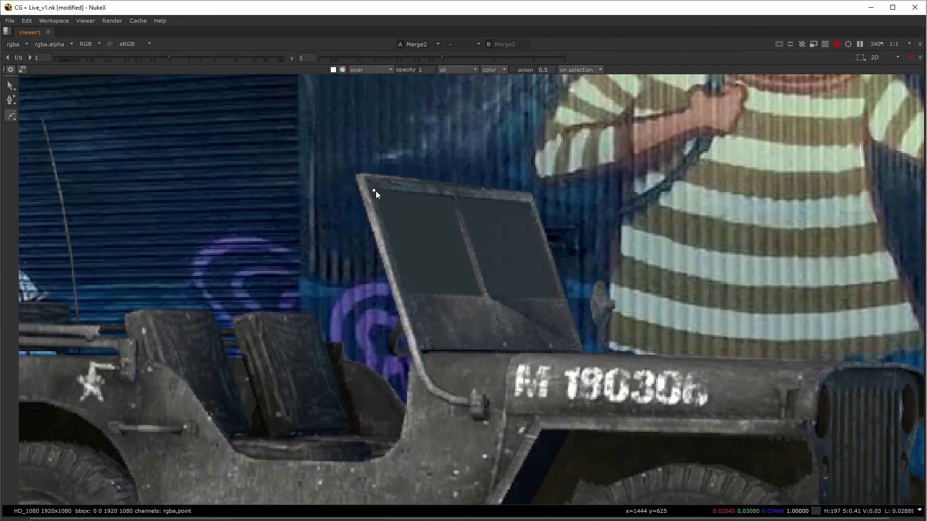
pyautogui.scroll(2, 453, 203)
pyautogui.click(451, 196)
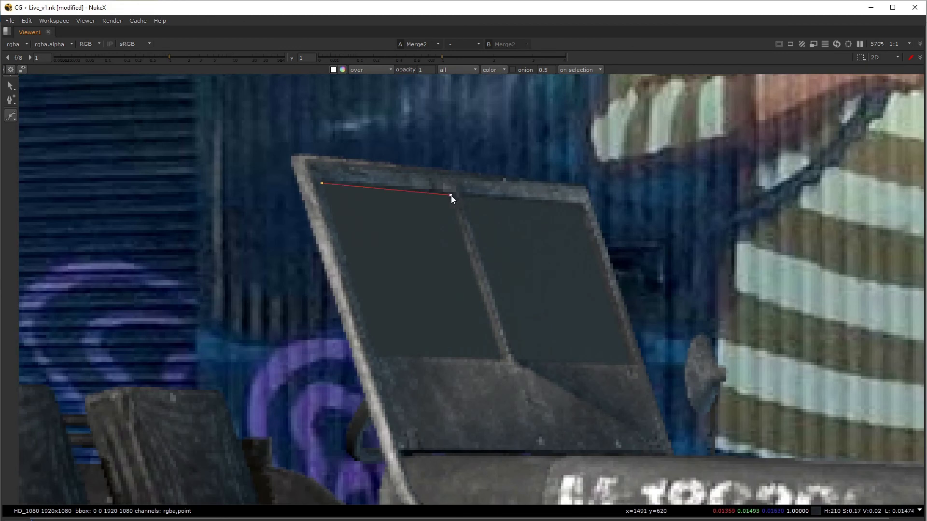
pyautogui.click(500, 357)
pyautogui.click(380, 358)
pyautogui.click(322, 183)
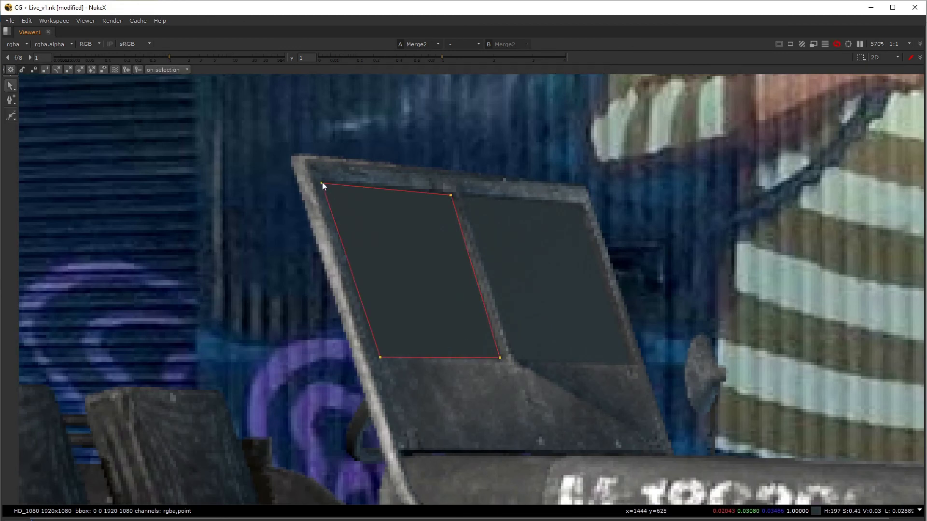
# Draw a second closed four-point Bezier shape around the windshield's right glass pane
pyautogui.click(11, 116)
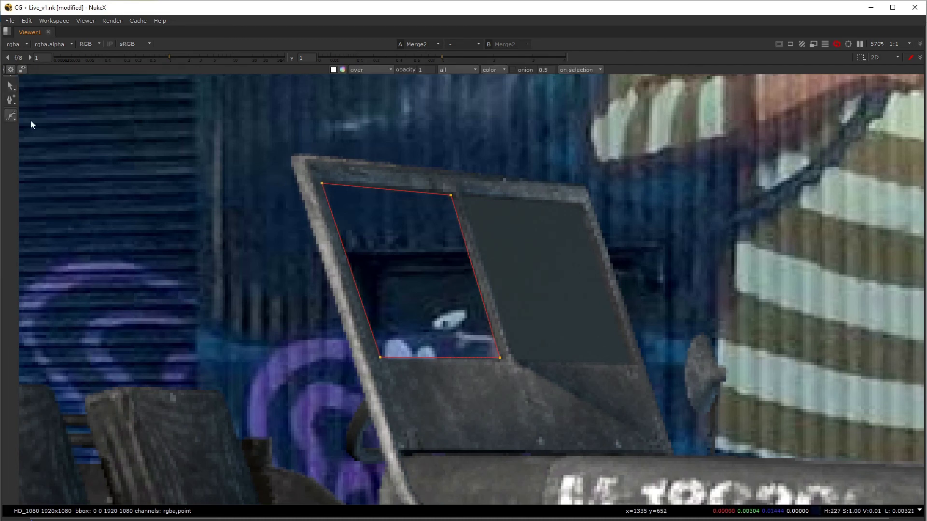
pyautogui.click(464, 196)
pyautogui.click(578, 206)
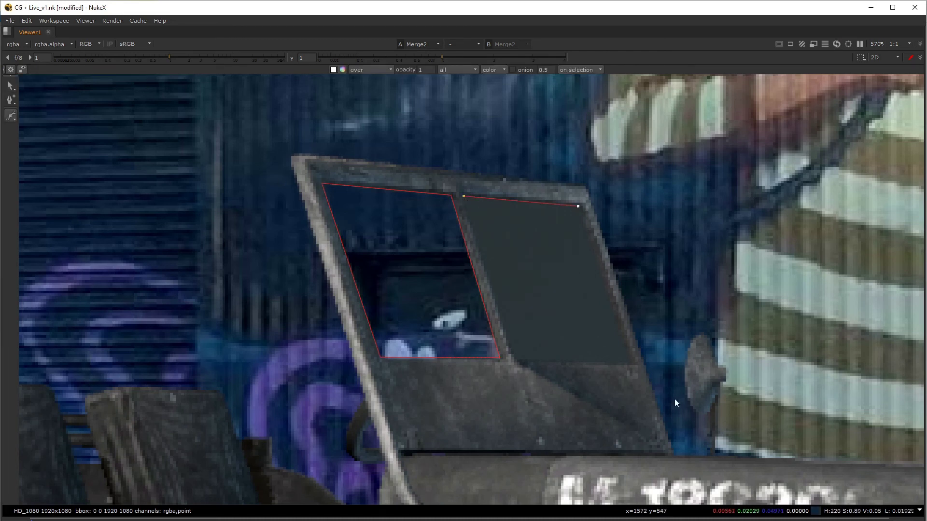
pyautogui.click(630, 365)
pyautogui.click(518, 361)
pyautogui.click(464, 197)
# Hide the viewer overlay and set the opacity of both windshield Bezier shapes to 0.51
pyautogui.press('space')
pyautogui.scroll(-3, 378, 144)
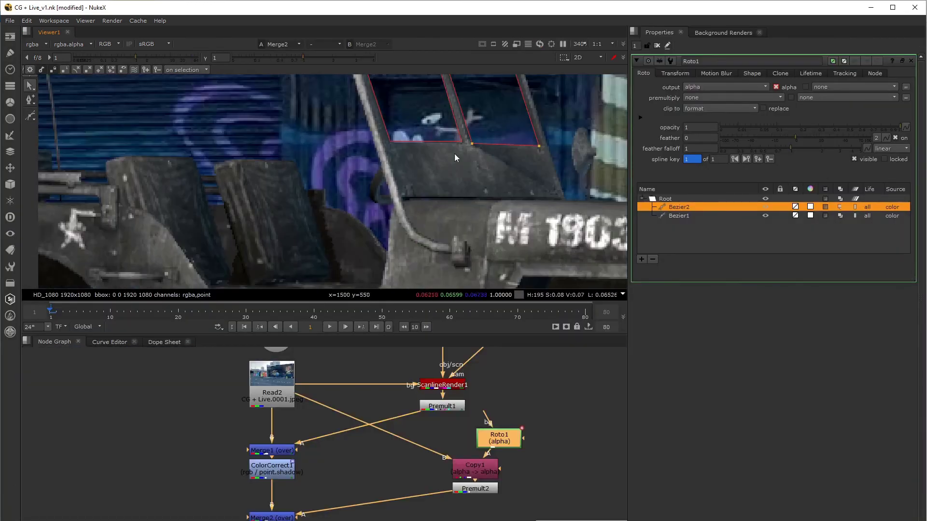
pyautogui.moveTo(454, 153); pyautogui.dragTo(411, 204, button='middle')
pyautogui.press('o')
pyautogui.scroll(-3, 413, 203)
pyautogui.scroll(-2, 430, 183)
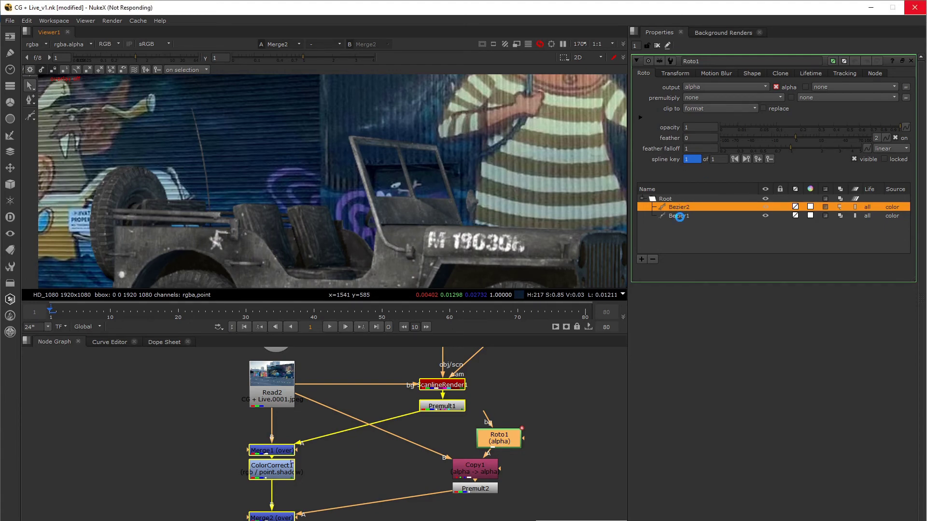
pyautogui.keyDown('shift'); pyautogui.click(680, 217); pyautogui.keyUp('shift')
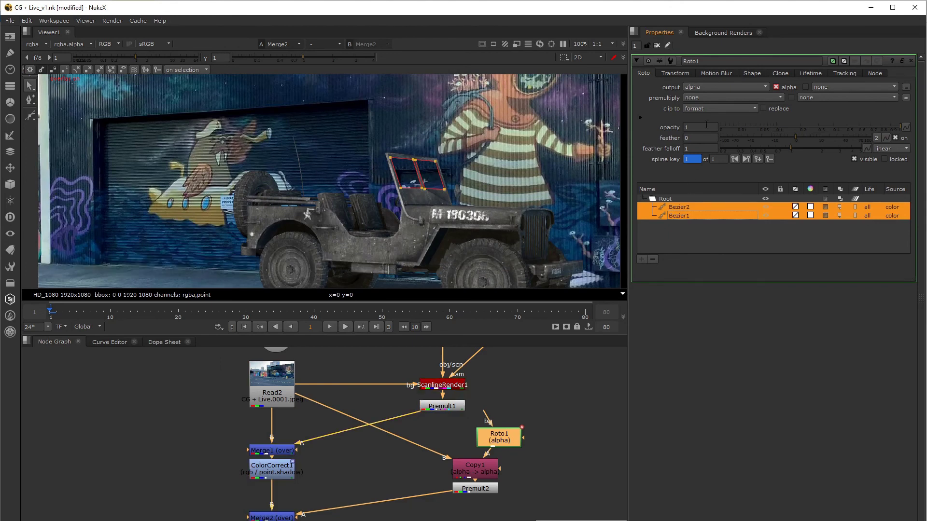
pyautogui.click(823, 126)
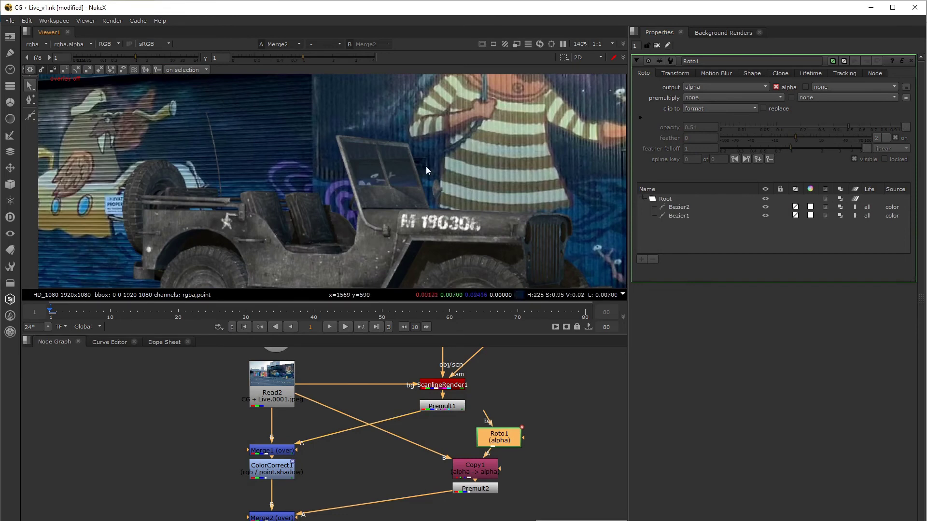
pyautogui.scroll(4, 387, 173)
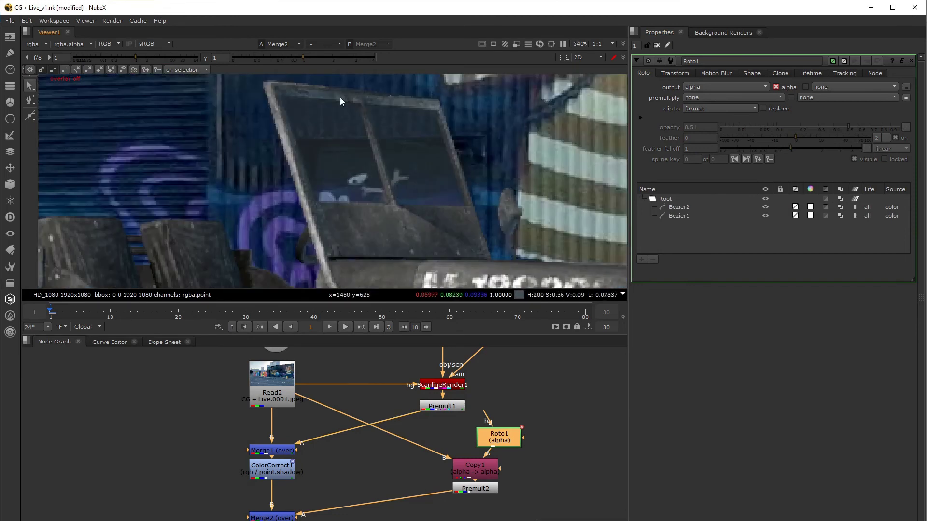
# Disable and re-enable Merge2 repeatedly to compare the windshield with and without the see-through glass
pyautogui.click(285, 515)
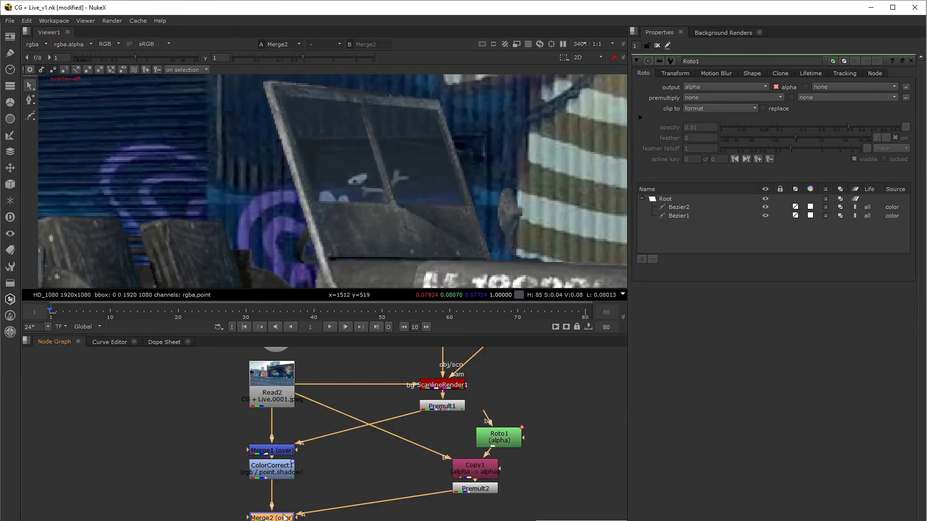
pyautogui.press('d')
pyautogui.press('d')
pyautogui.press('d')
pyautogui.press('d')
pyautogui.press('d')
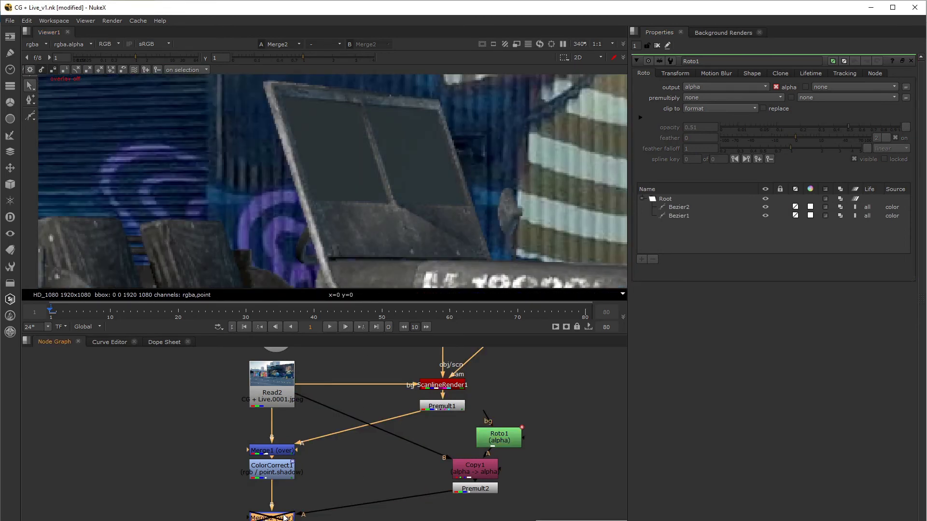
pyautogui.press('d')
pyautogui.press('d')
pyautogui.press('d')
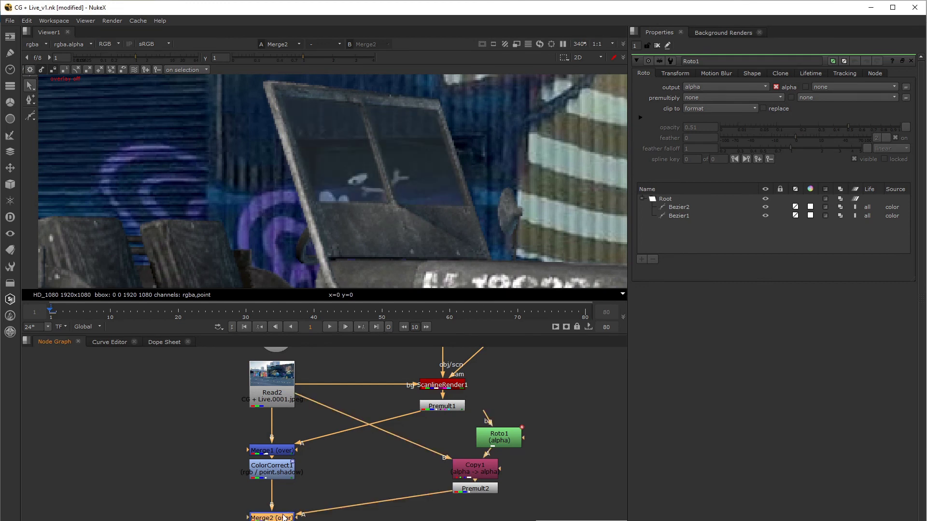
pyautogui.press('d')
pyautogui.press('d')
# Move Roto1 away to the right of Copy1, check the glass shapes at frame 8 and return to frame 1
pyautogui.scroll(-3, 341, 441)
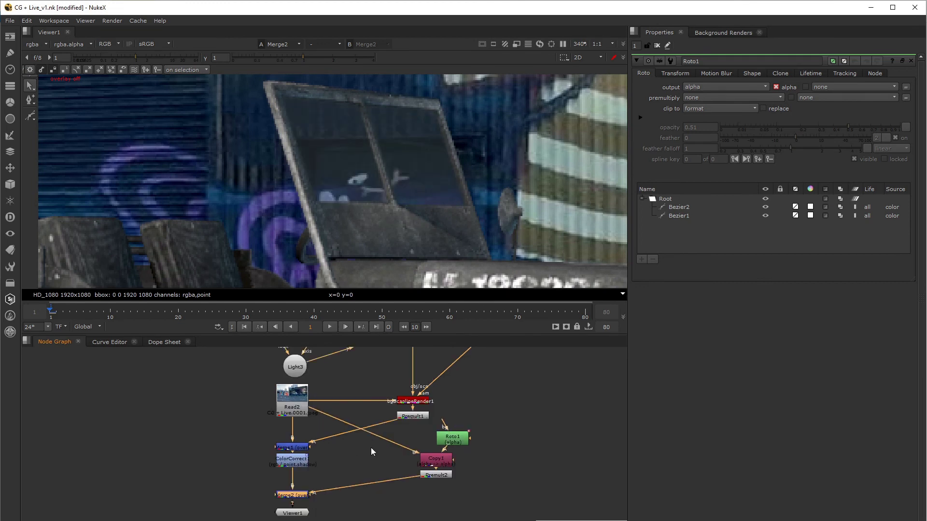
pyautogui.moveTo(409, 433); pyautogui.dragTo(494, 450)
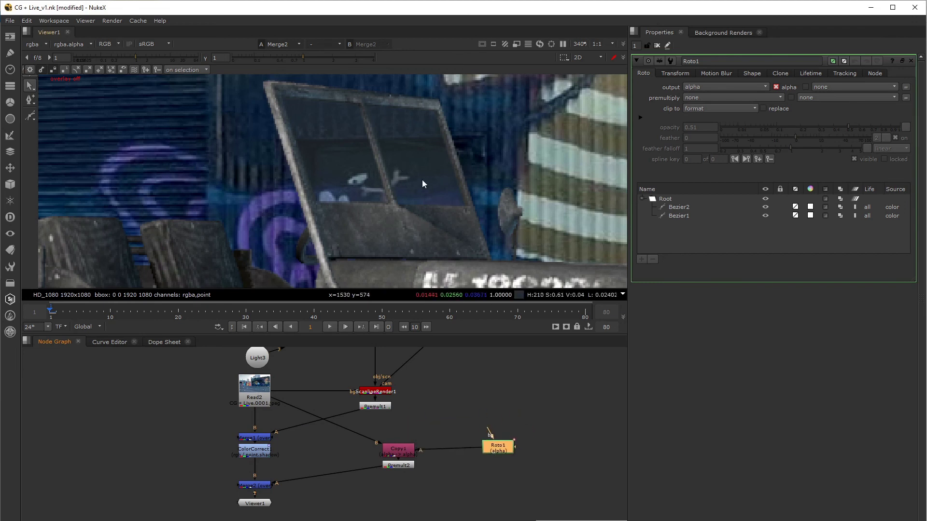
pyautogui.click(96, 310)
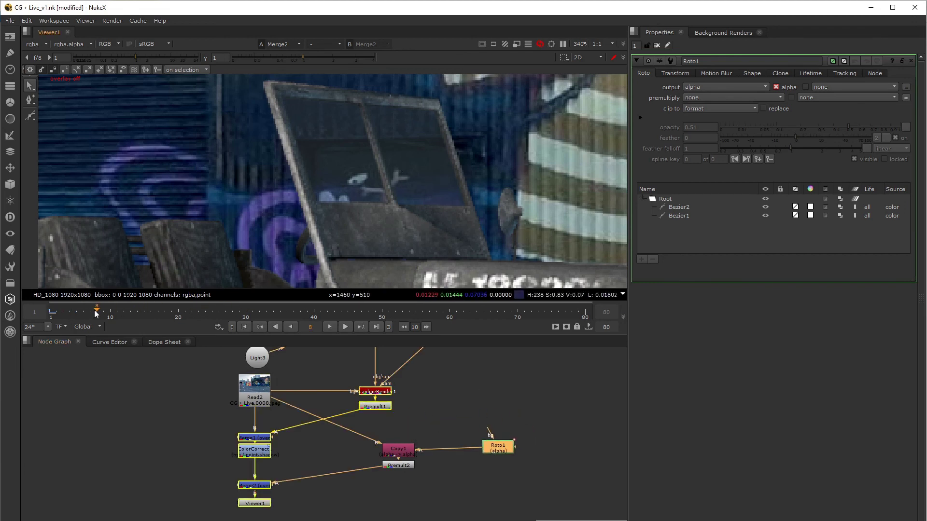
pyautogui.click(244, 327)
# Add a Tracker node in the empty area above Roto1 and connect its input to the Read2 footage
pyautogui.moveTo(518, 391); pyautogui.dragTo(382, 398, button='middle')
pyautogui.click(384, 397)
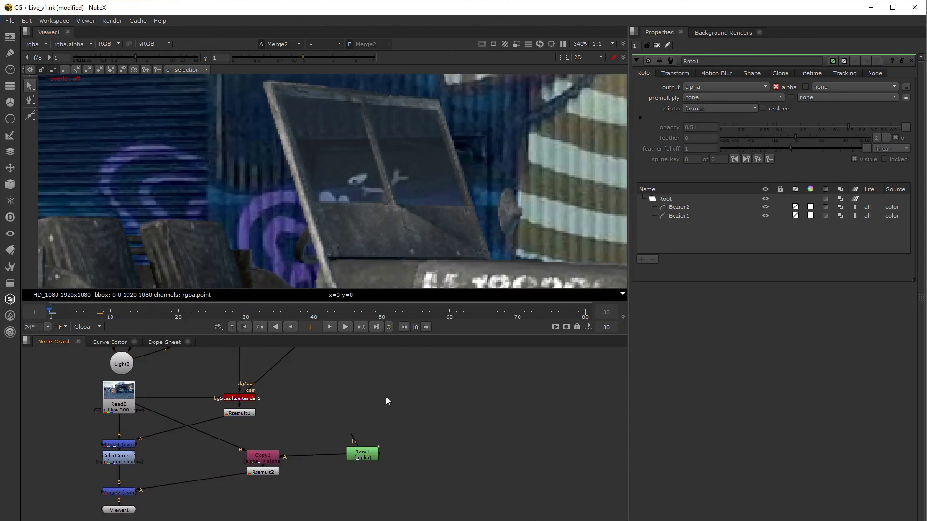
pyautogui.press('Tab')
pyautogui.write('track')
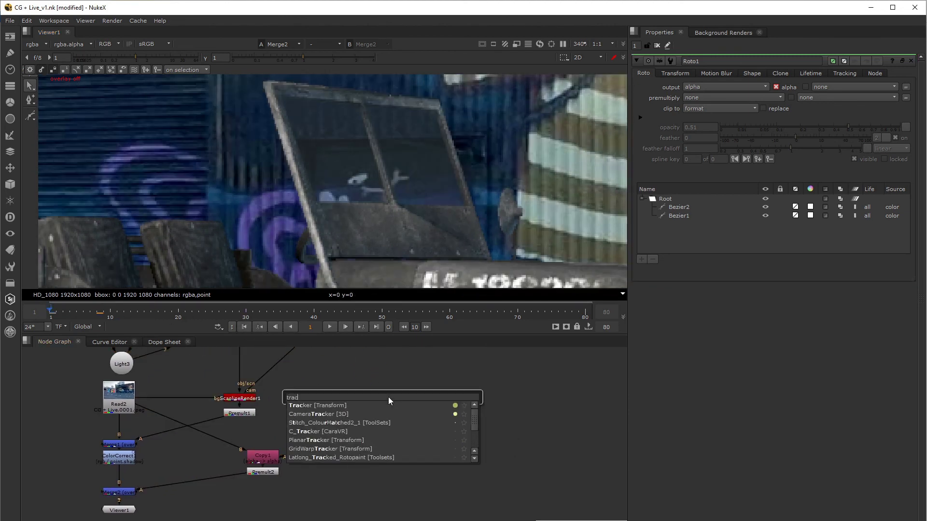
pyautogui.press('Return')
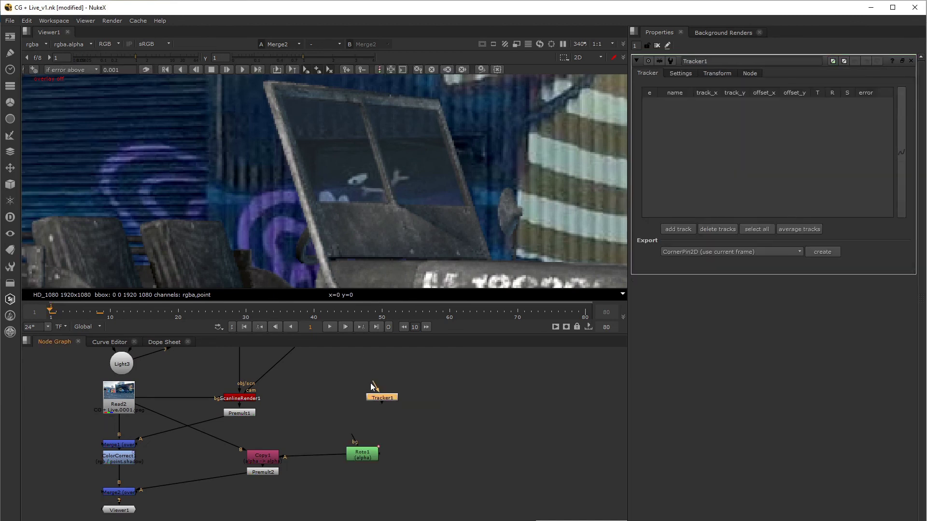
pyautogui.moveTo(371, 387); pyautogui.dragTo(116, 404)
pyautogui.click(386, 390)
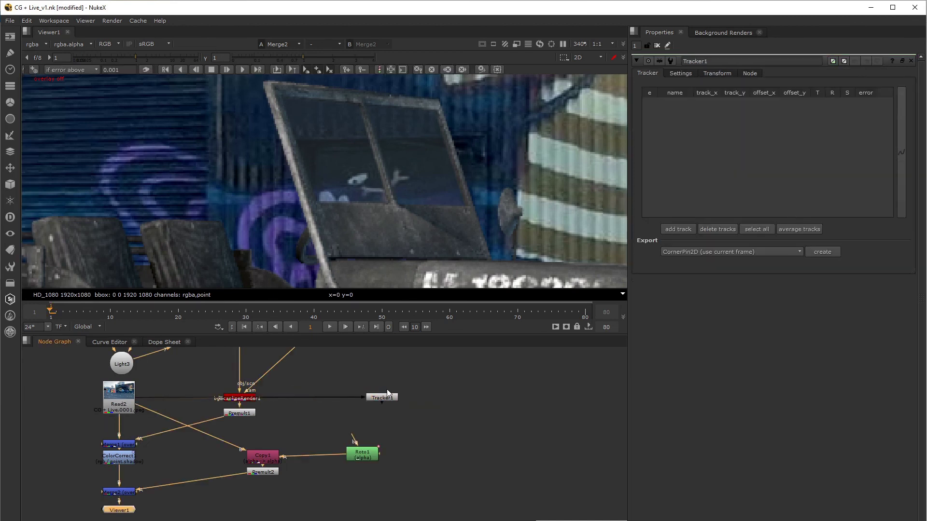
# Show Tracker1's output in the viewer and look over its general tracking settings
pyautogui.click(384, 398)
pyautogui.press('1')
pyautogui.click(681, 74)
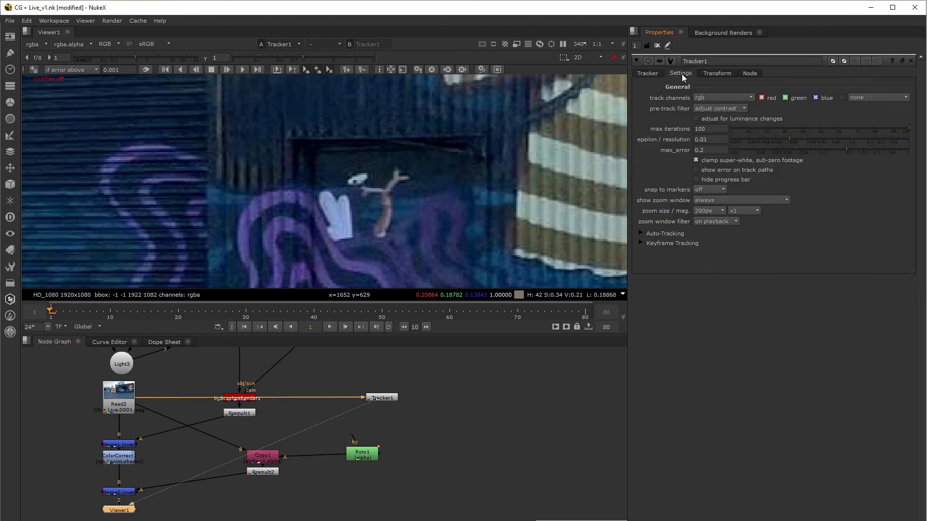
pyautogui.click(646, 74)
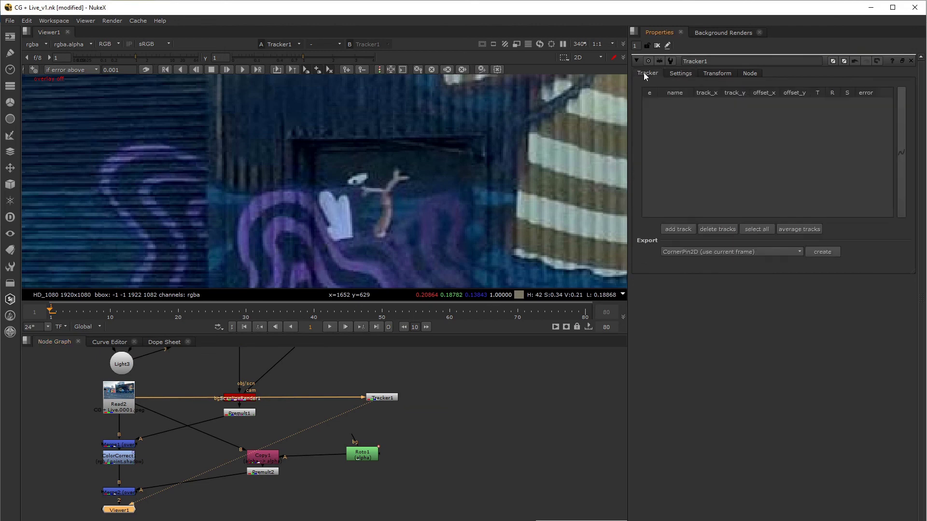
# Reconnect Tracker1's input from Read2 to ColorCorrect1 so that it tracks the jeep composite
pyautogui.scroll(-3, 233, 150)
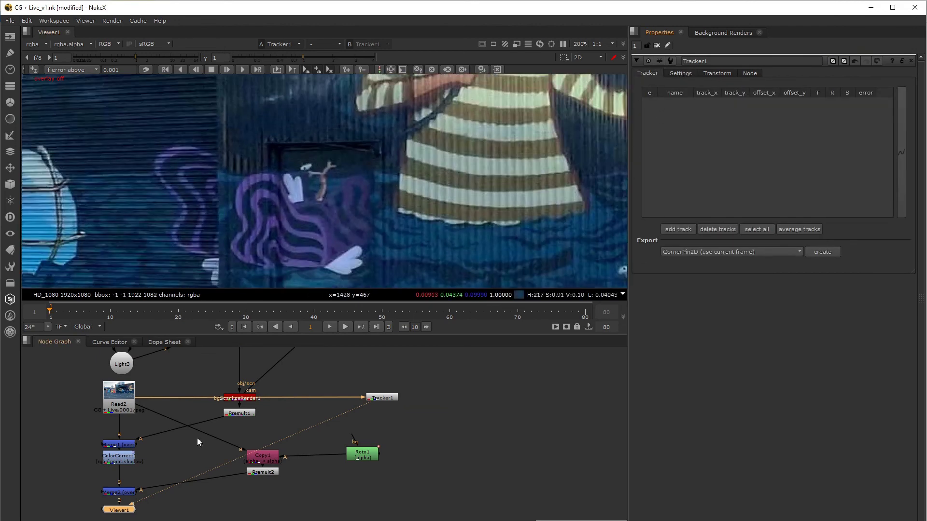
pyautogui.moveTo(179, 446); pyautogui.dragTo(200, 439, button='middle')
pyautogui.moveTo(178, 387); pyautogui.dragTo(149, 446)
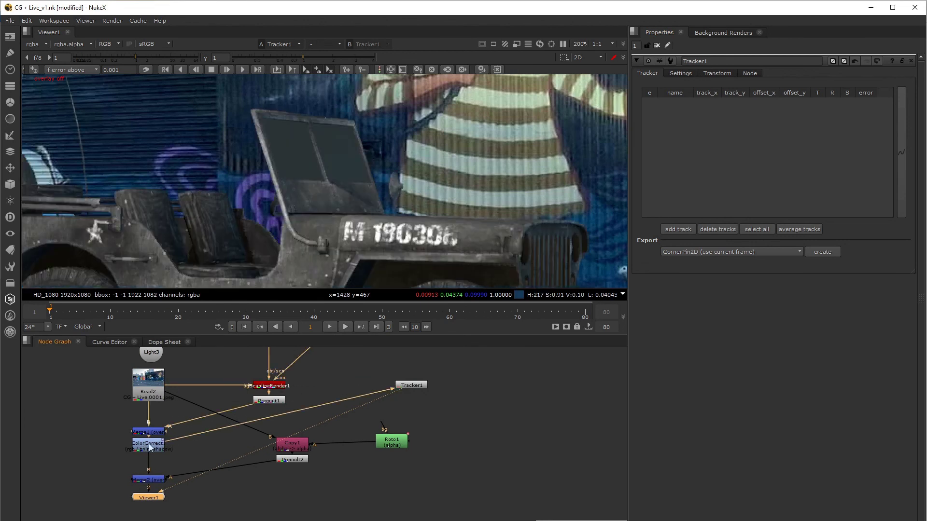
pyautogui.click(403, 386)
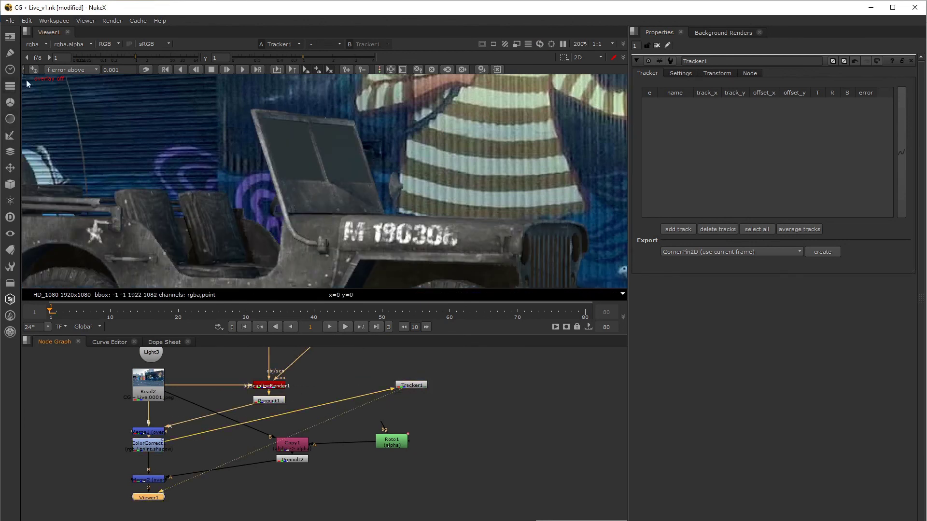
# Add four track points in Tracker1 at the corners of the jeep's windshield glass
pyautogui.click(36, 69)
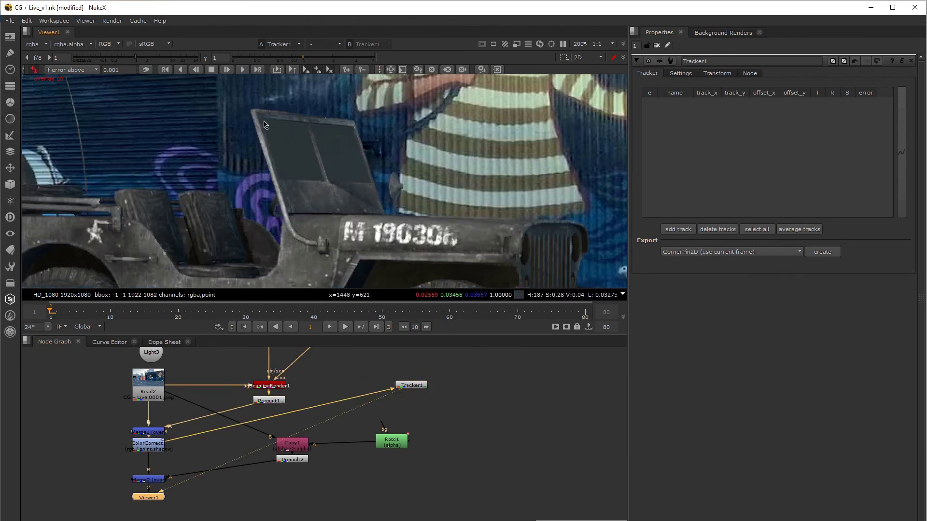
pyautogui.click(346, 134)
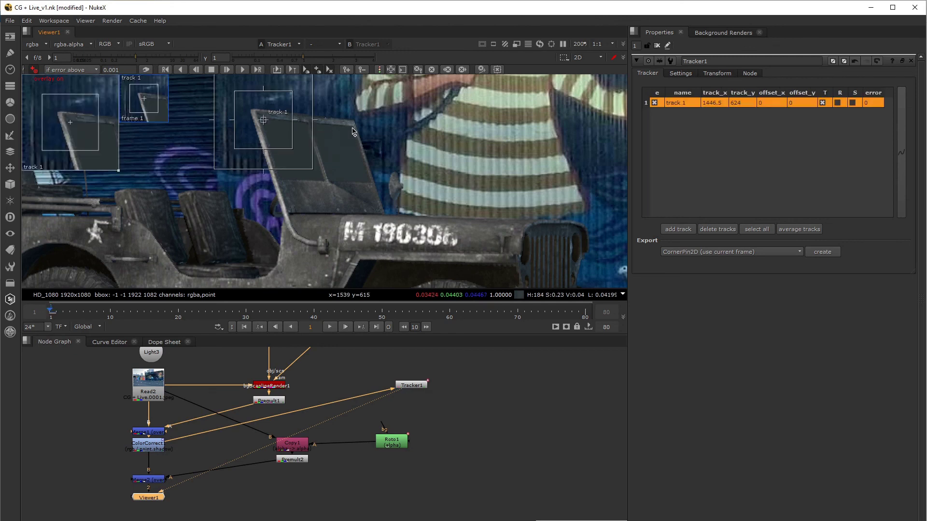
pyautogui.click(373, 188)
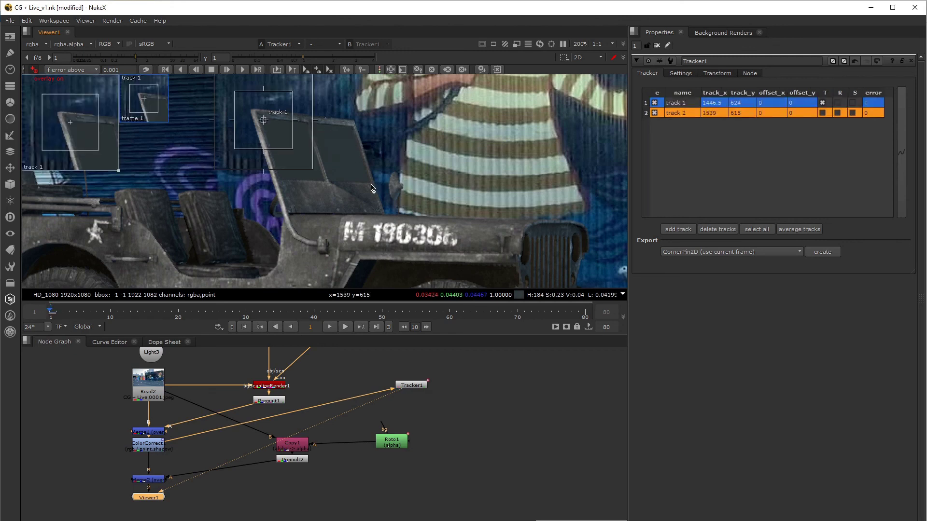
pyautogui.click(285, 182)
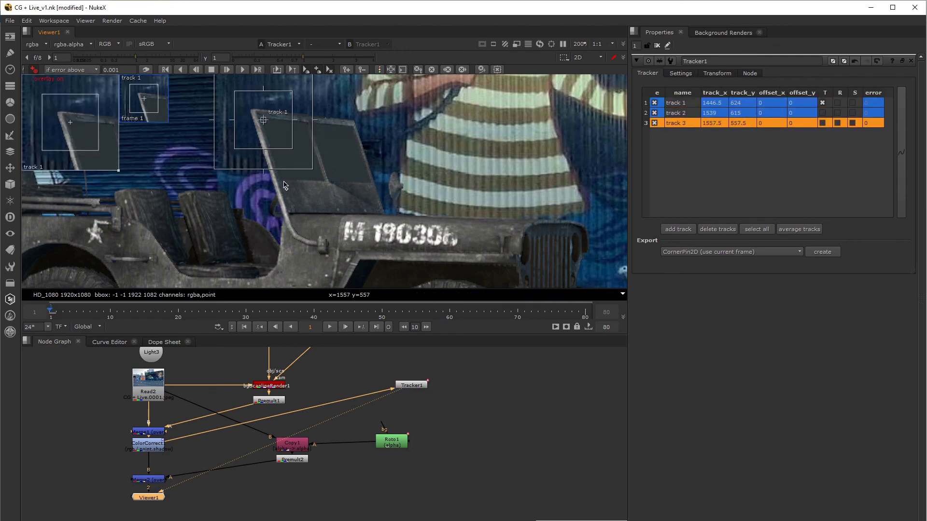
pyautogui.click(315, 180)
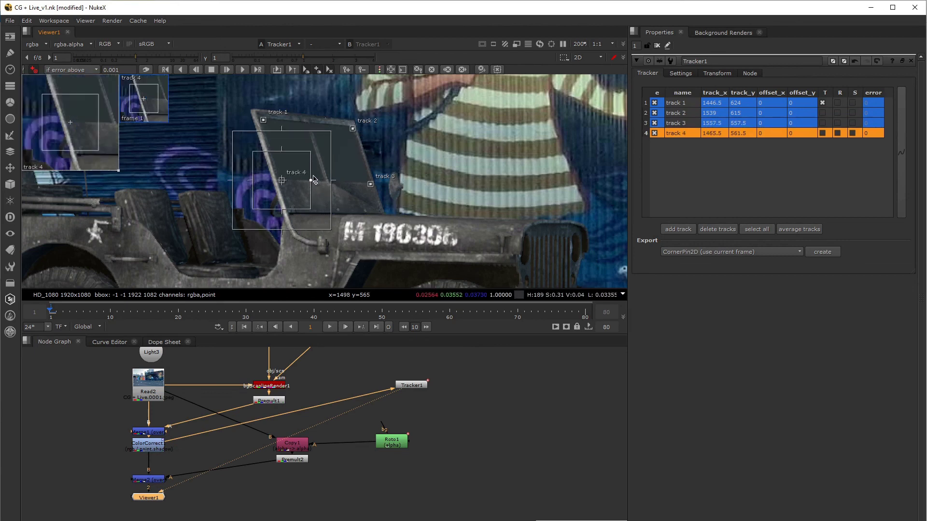
# Turn on the viewer overlay and examine the whole jeep composite in CG + Live.nk
pyautogui.scroll(-2, 419, 203)
pyautogui.scroll(-2, 425, 214)
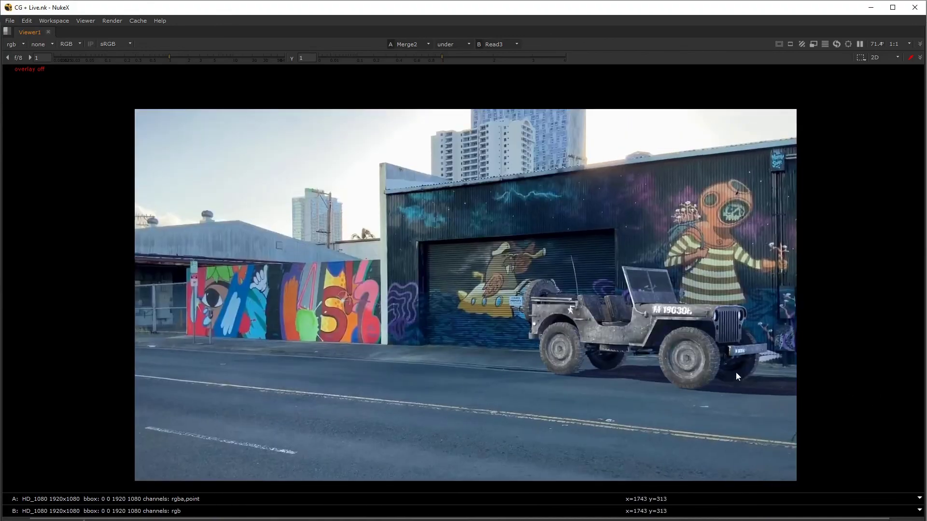
pyautogui.scroll(-3, 643, 347)
pyautogui.press('o')
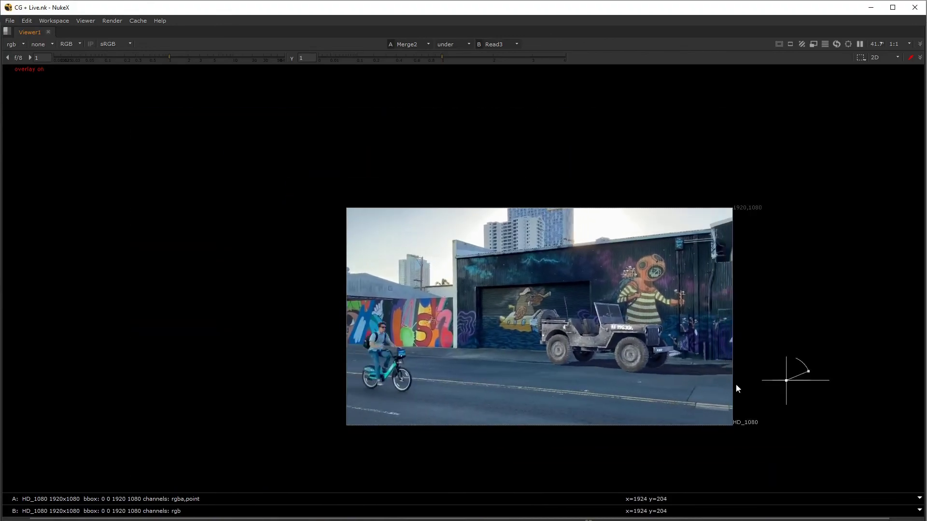
pyautogui.scroll(3, 752, 375)
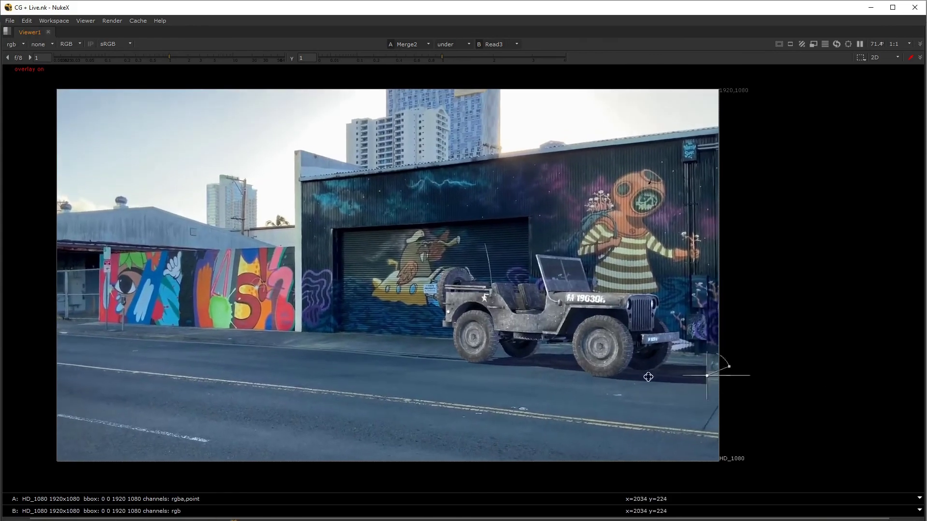